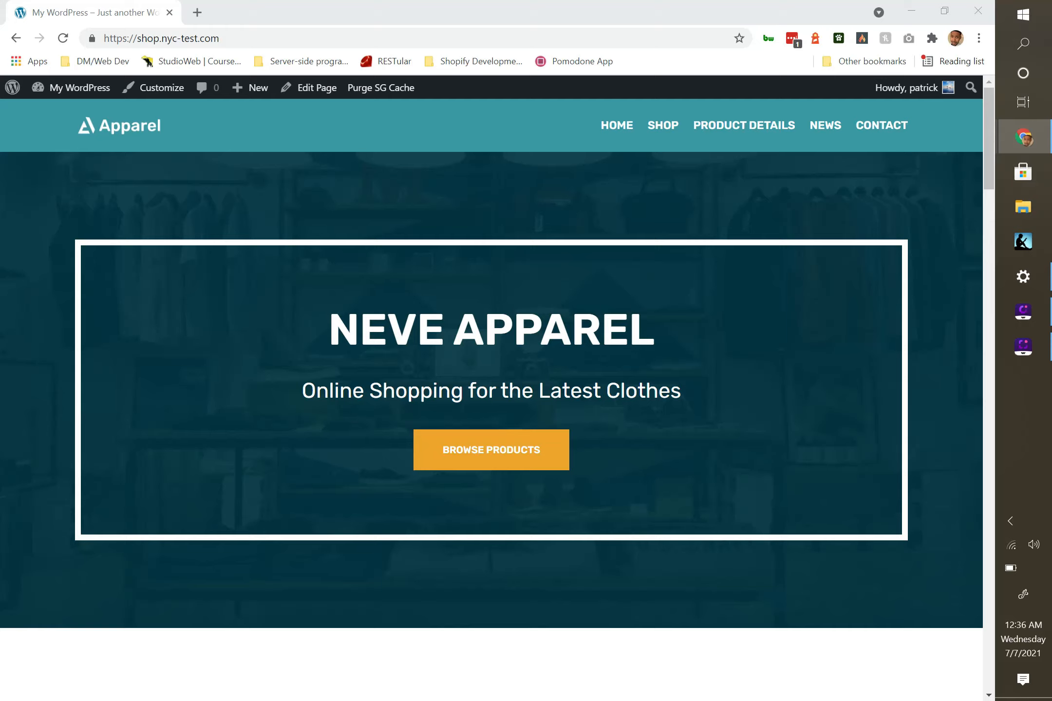
Look through the shop's home page from the hero banner to the Featured Products section and back.
{"action": "scroll", "coordinate": [641, 348], "scroll_direction": "down", "scroll_amount": 10}
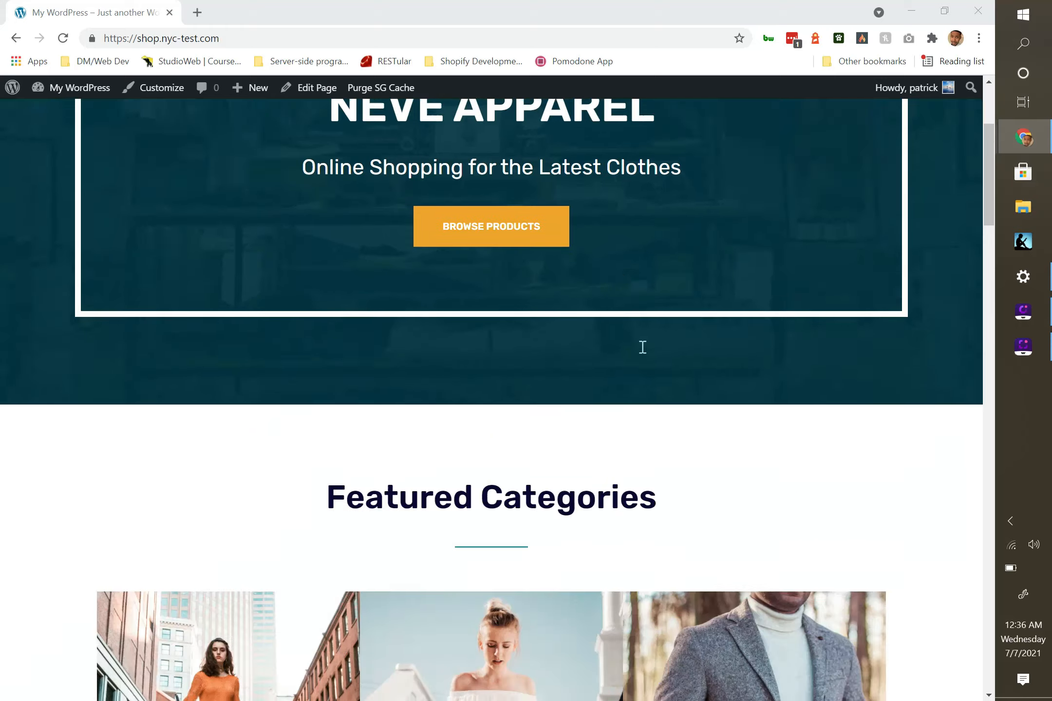
{"action": "scroll", "coordinate": [642, 347], "scroll_direction": "down", "scroll_amount": 15}
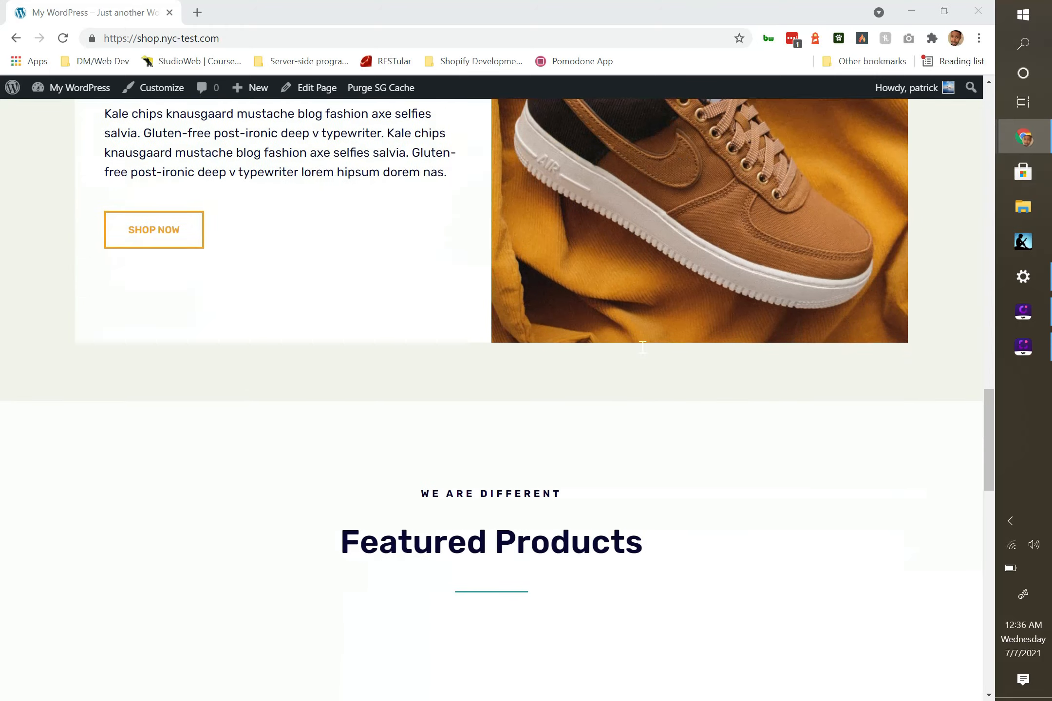
{"action": "scroll", "coordinate": [643, 347], "scroll_direction": "up", "scroll_amount": 12}
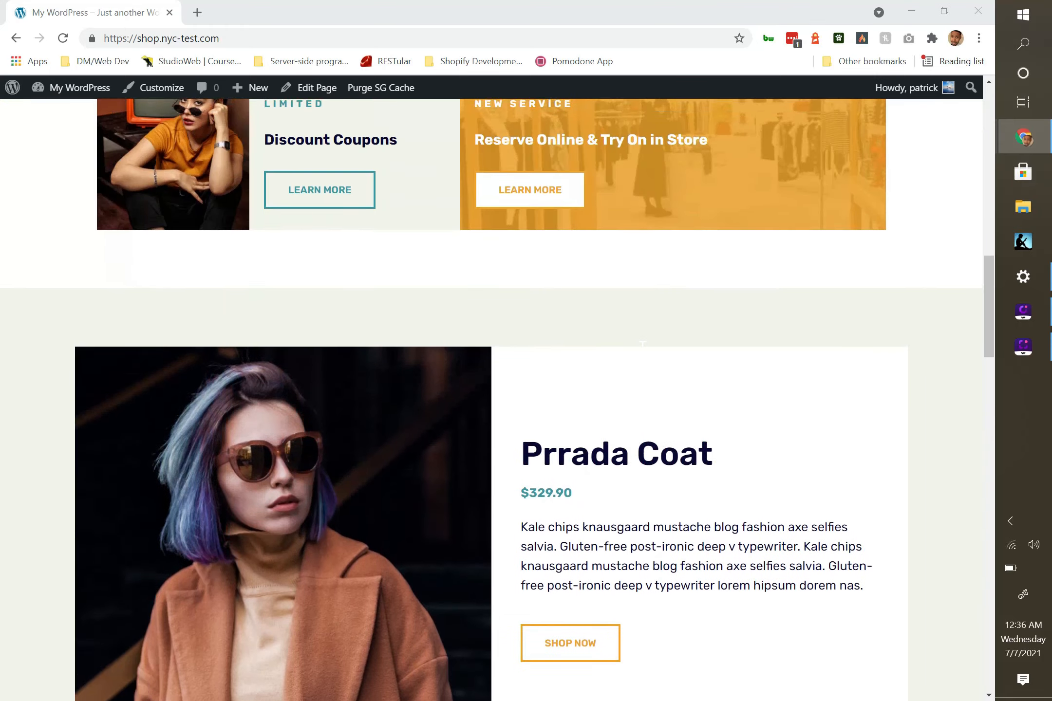
{"action": "scroll", "coordinate": [642, 347], "scroll_direction": "up", "scroll_amount": 8}
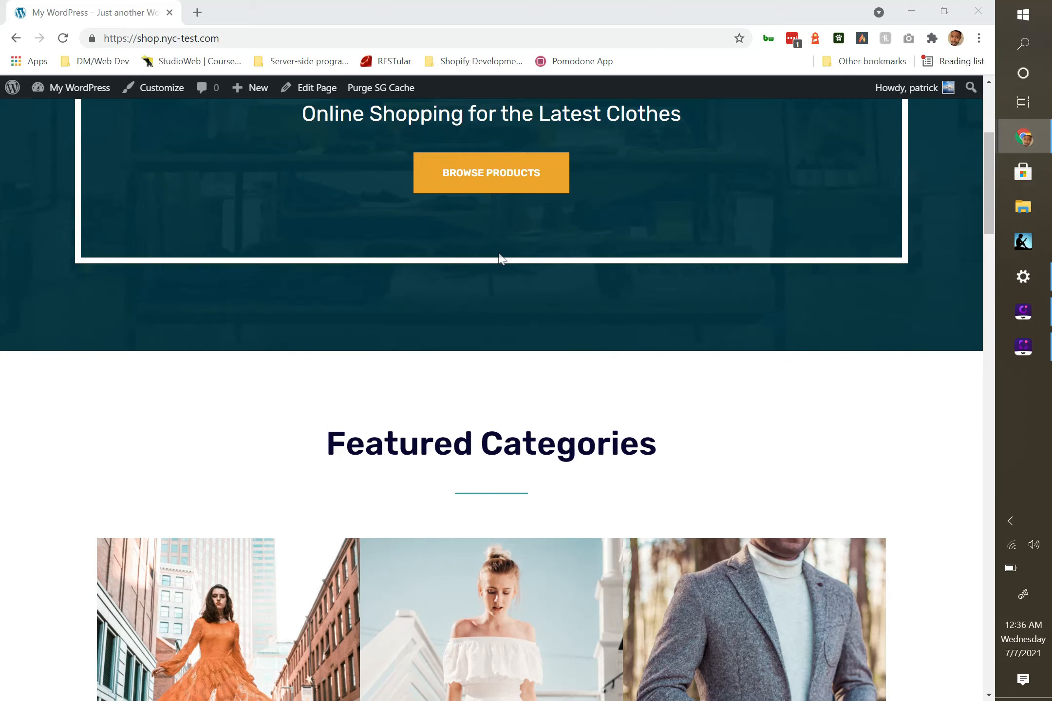
{"action": "scroll", "coordinate": [502, 258], "scroll_direction": "up", "scroll_amount": 5}
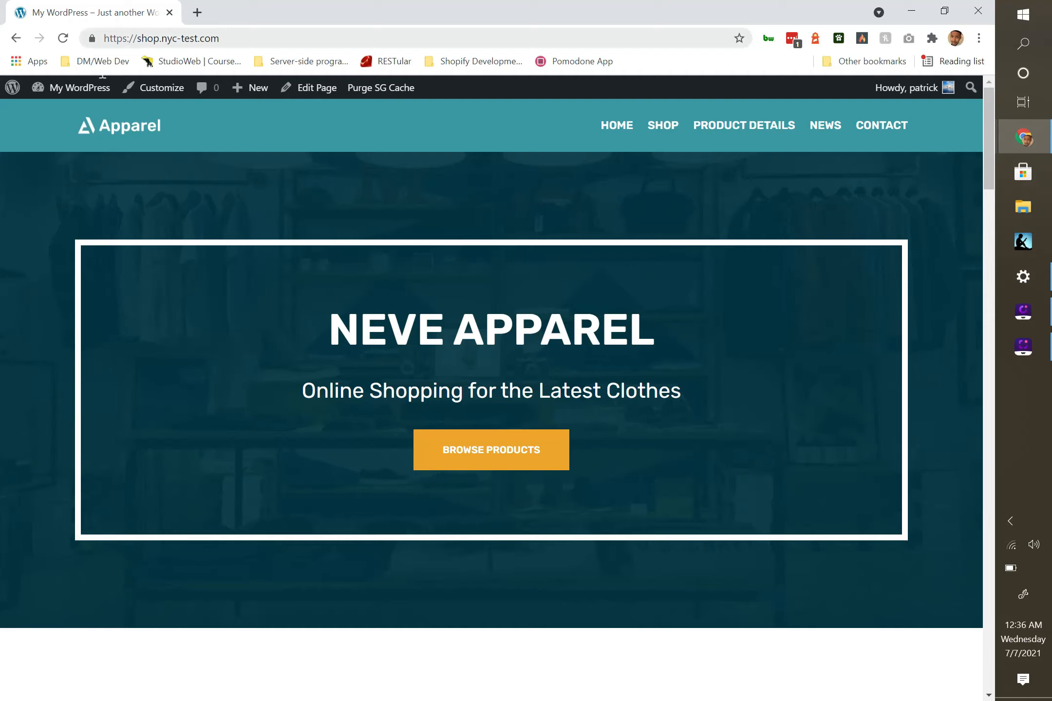
Open the installed plugins list in the site's admin area and review the plugins.
{"action": "left_click", "coordinate": [73, 90]}
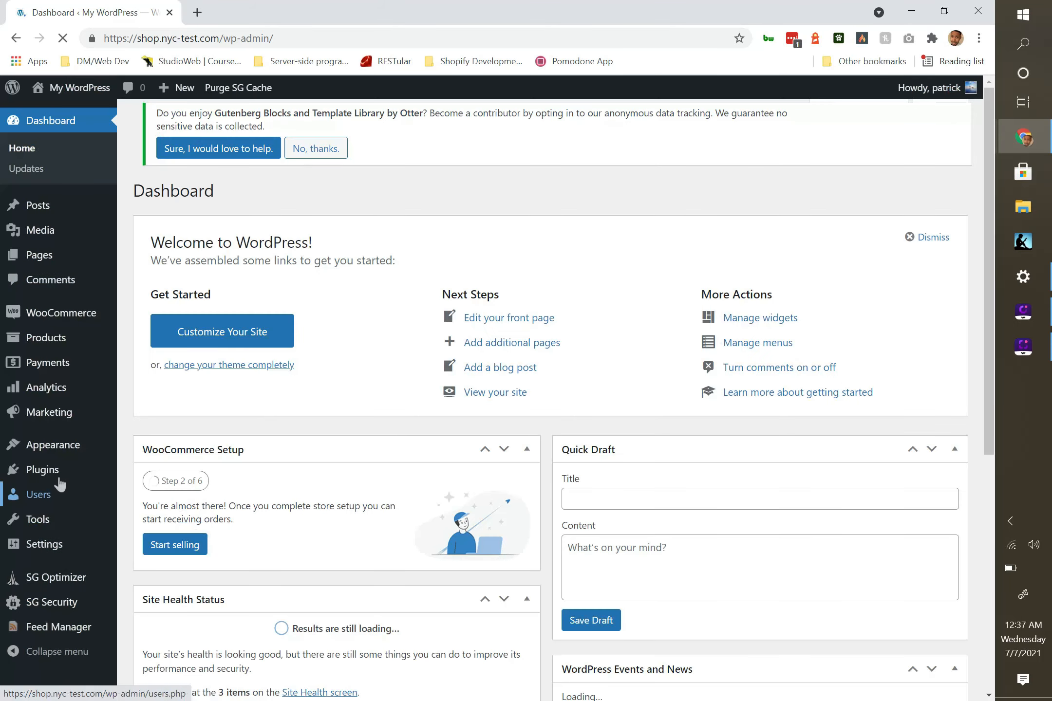
{"action": "left_click", "coordinate": [57, 474]}
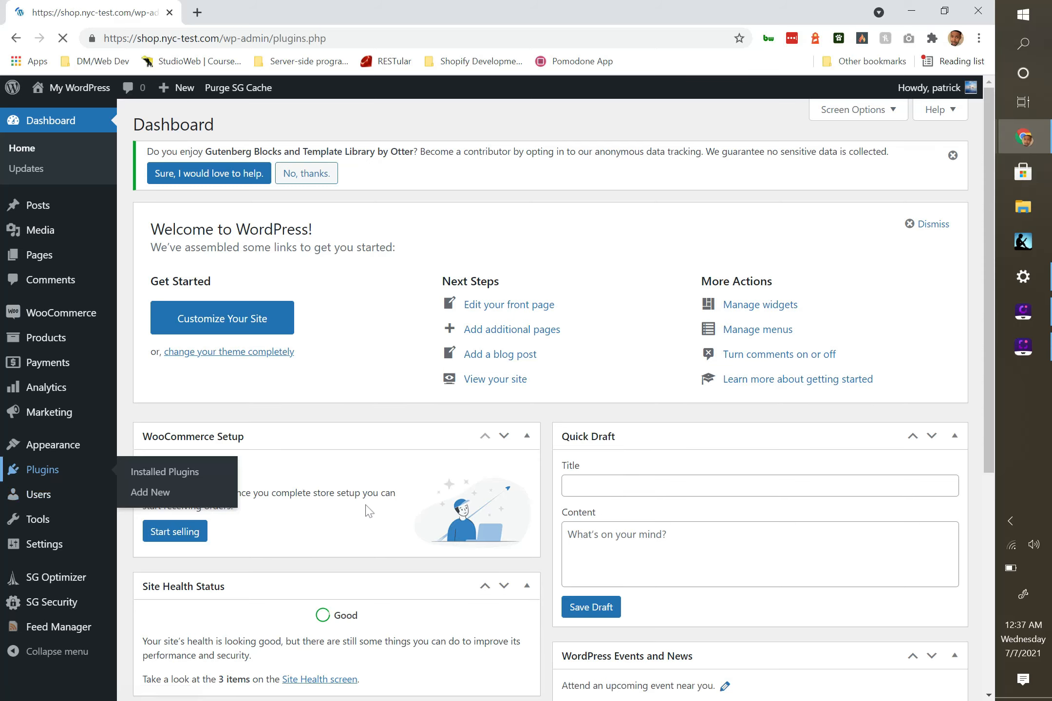
{"action": "scroll", "coordinate": [369, 510], "scroll_direction": "down", "scroll_amount": 5}
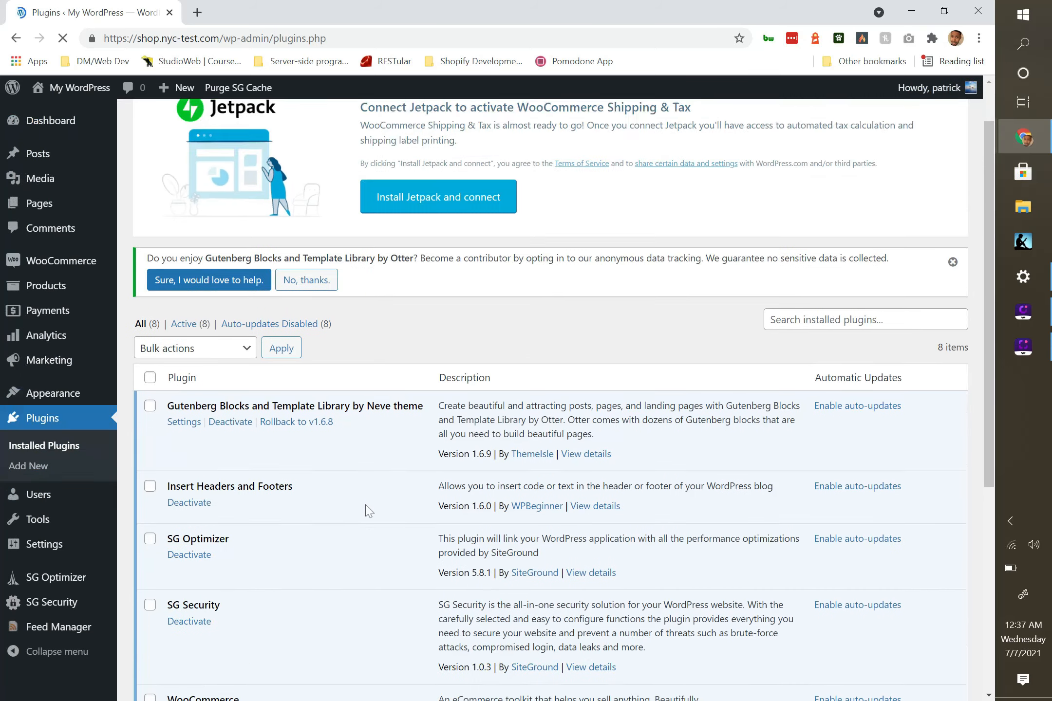
{"action": "scroll", "coordinate": [369, 510], "scroll_direction": "down", "scroll_amount": 2}
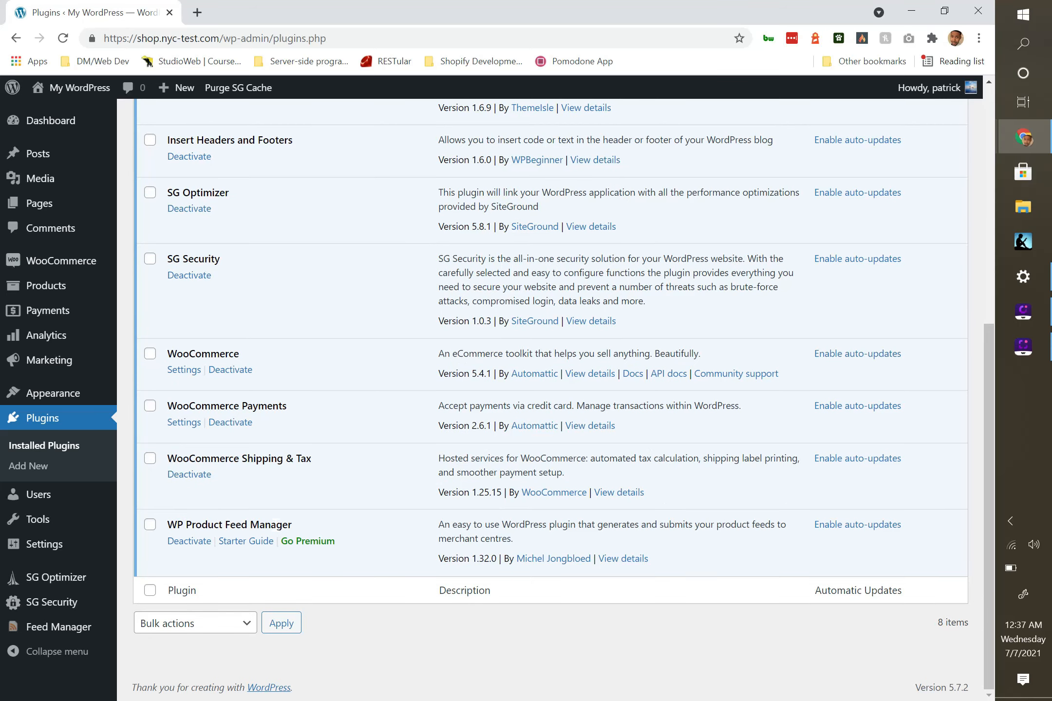
{"action": "scroll", "coordinate": [321, 487], "scroll_direction": "up", "scroll_amount": 3}
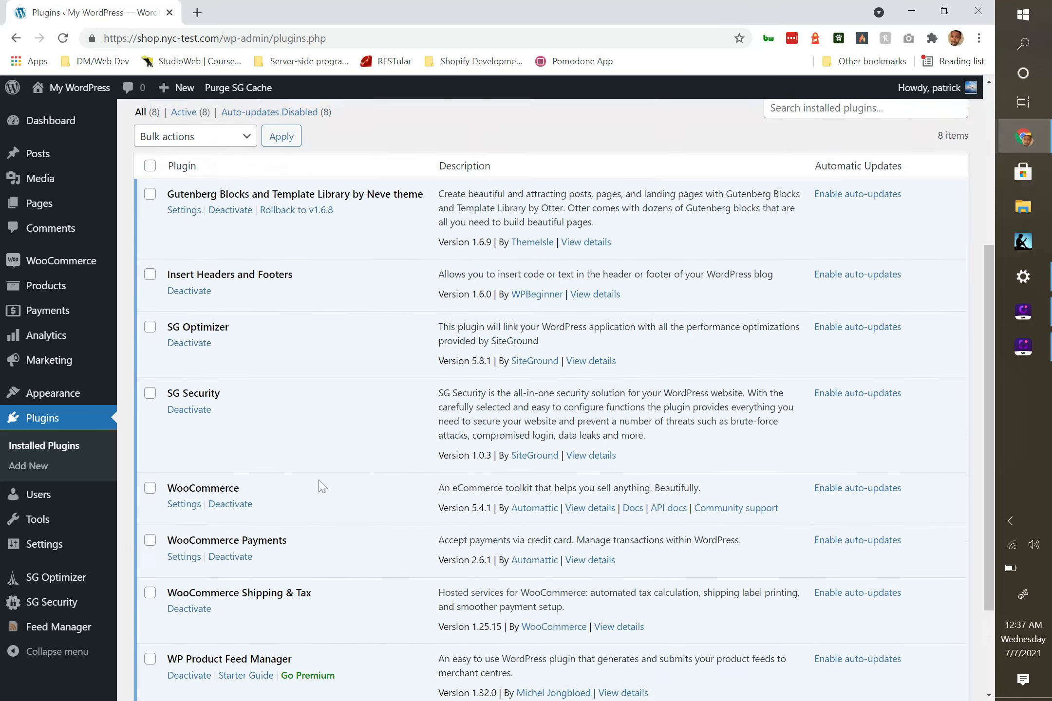
{"action": "scroll", "coordinate": [321, 487], "scroll_direction": "up", "scroll_amount": 5}
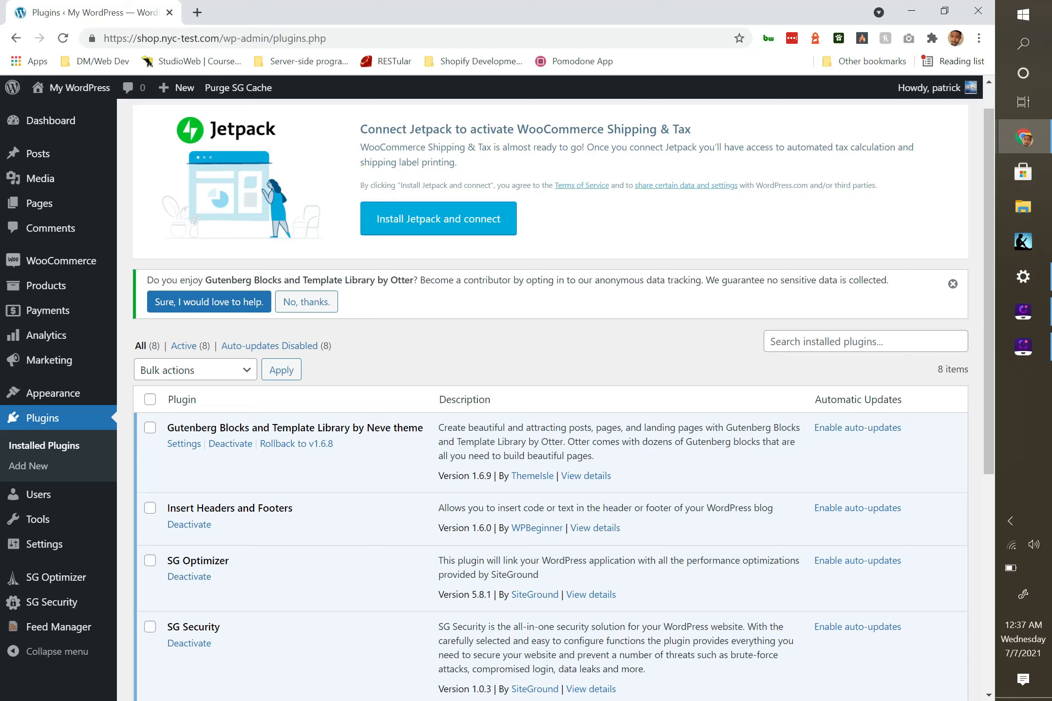
Search the plugins available to add for "WP Product Feed Manager".
{"action": "left_click", "coordinate": [20, 465]}
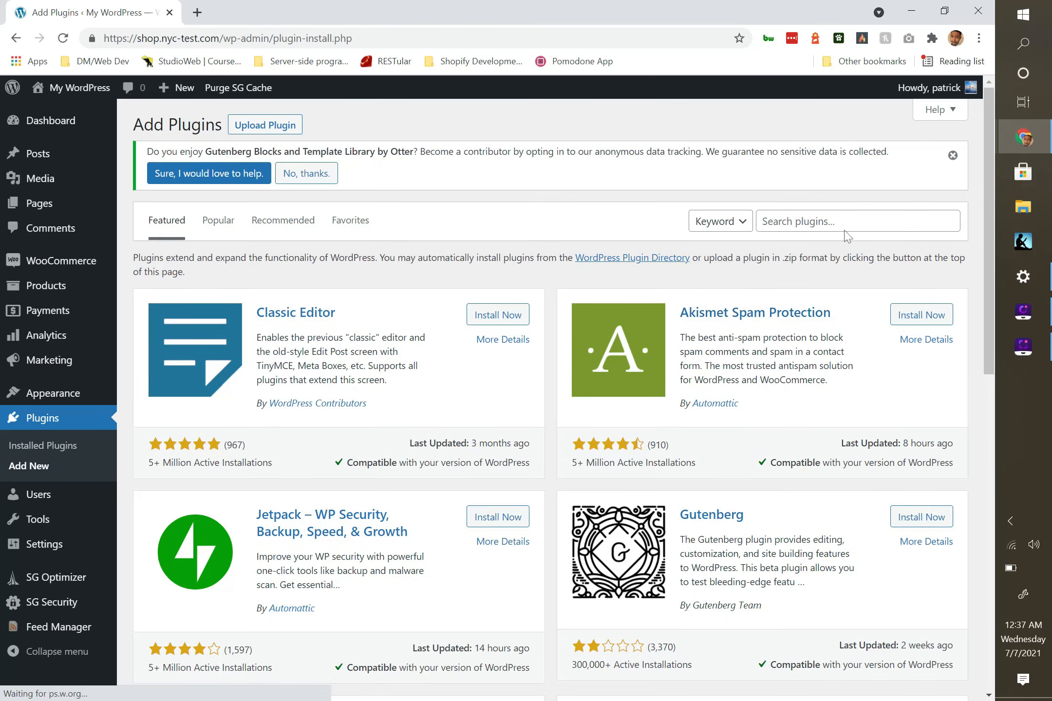
{"action": "left_click", "coordinate": [846, 234]}
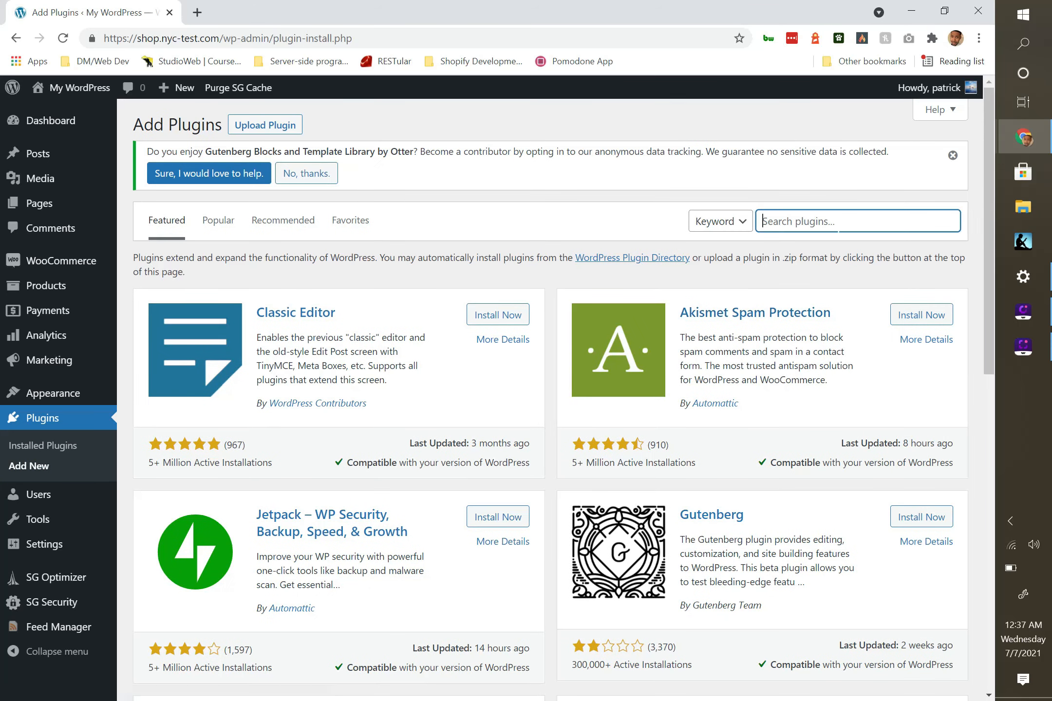
{"action": "type", "text": "WP P"}
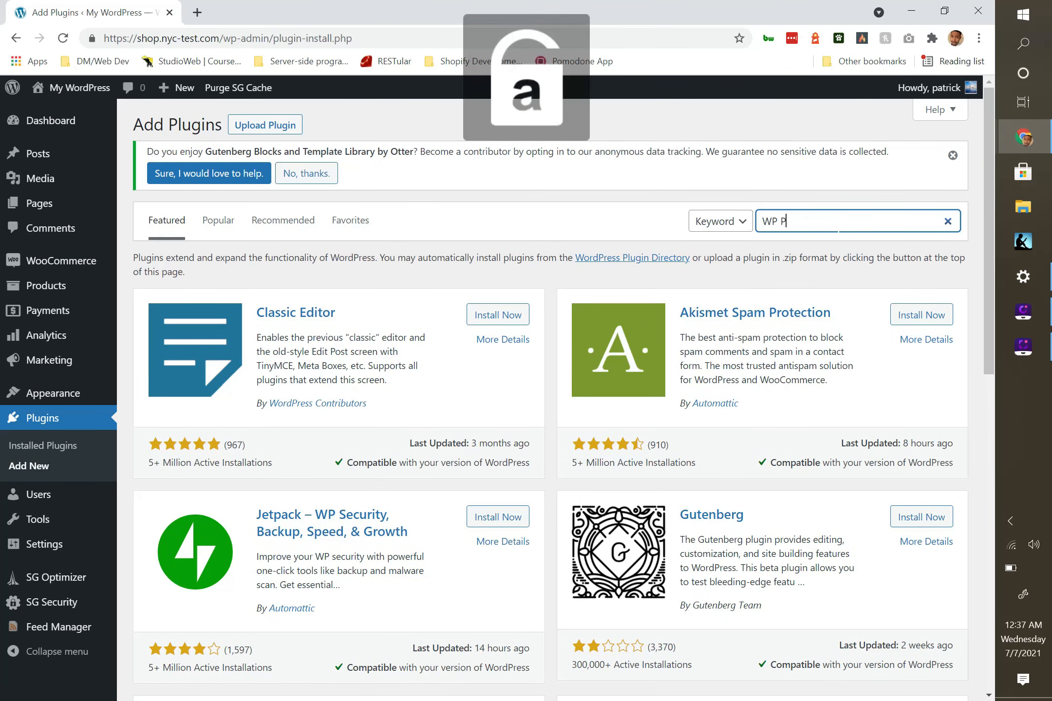
{"action": "type", "text": "roduct "}
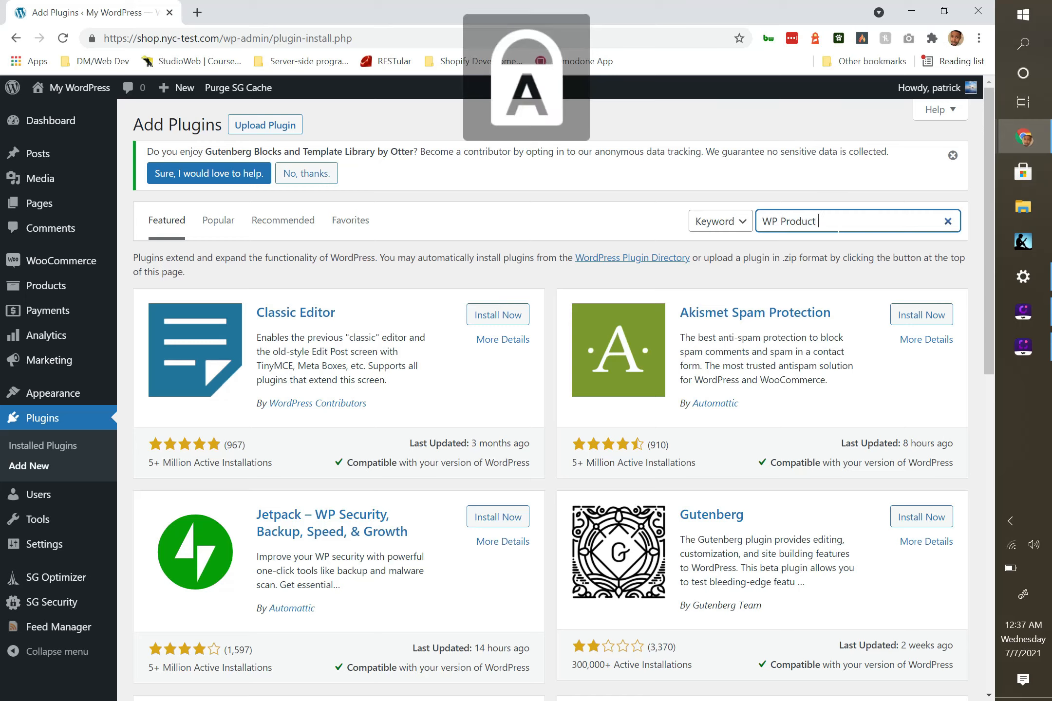
{"action": "type", "text": "Feed Man"}
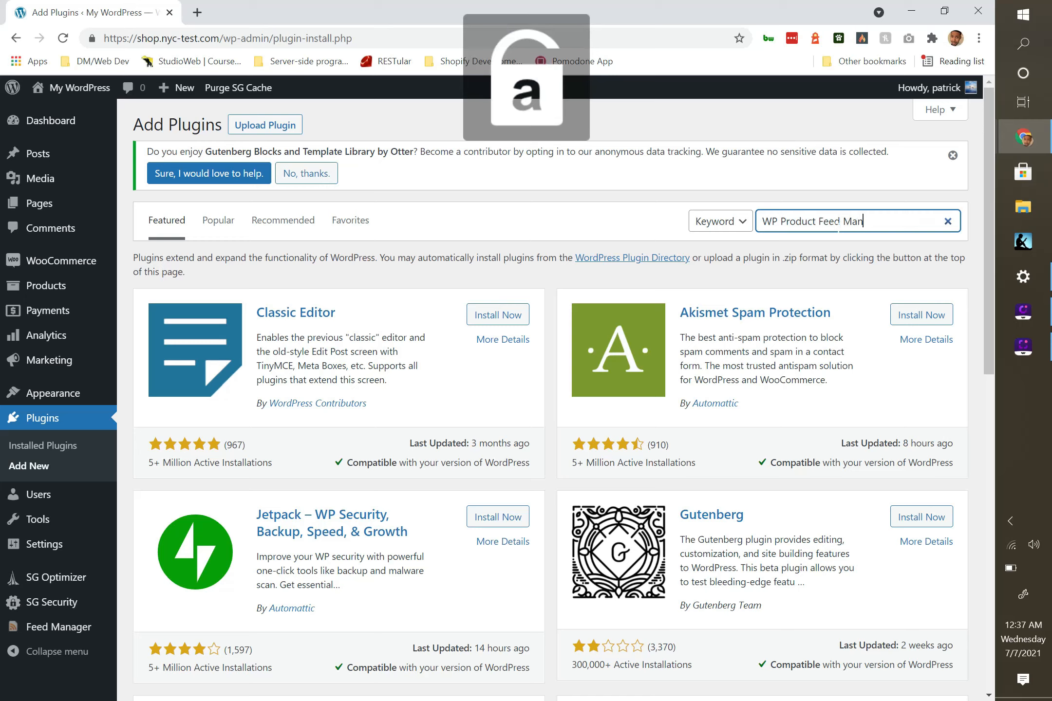
{"action": "type", "text": "ager"}
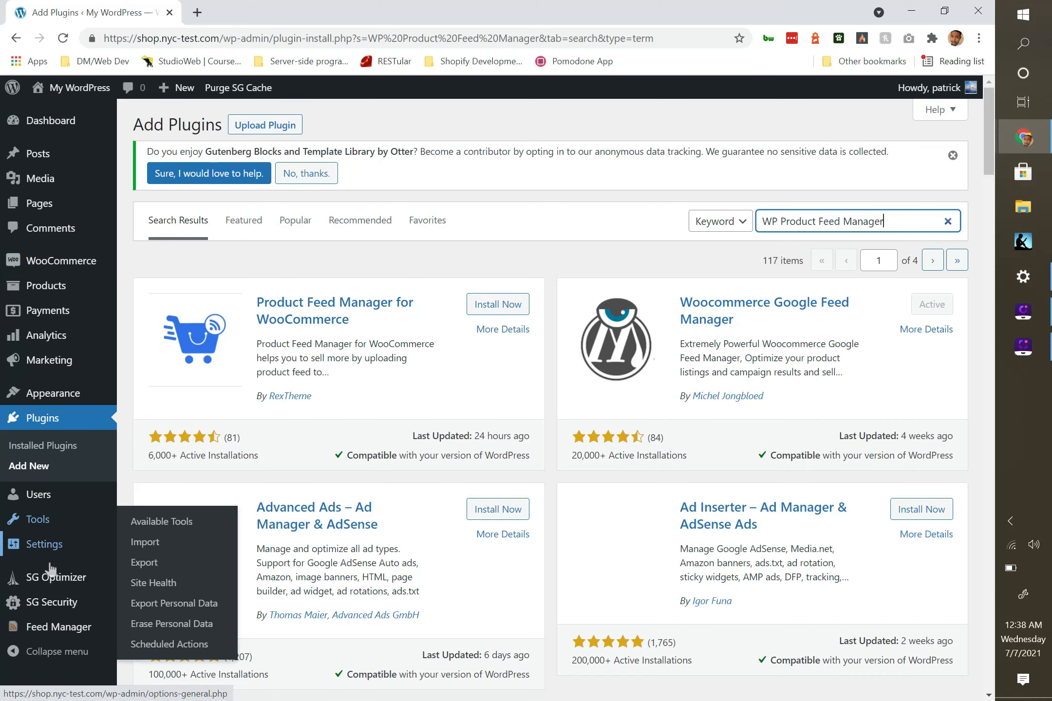
Start a new product feed in Feed Manager.
{"action": "mouse_move", "coordinate": [54, 632]}
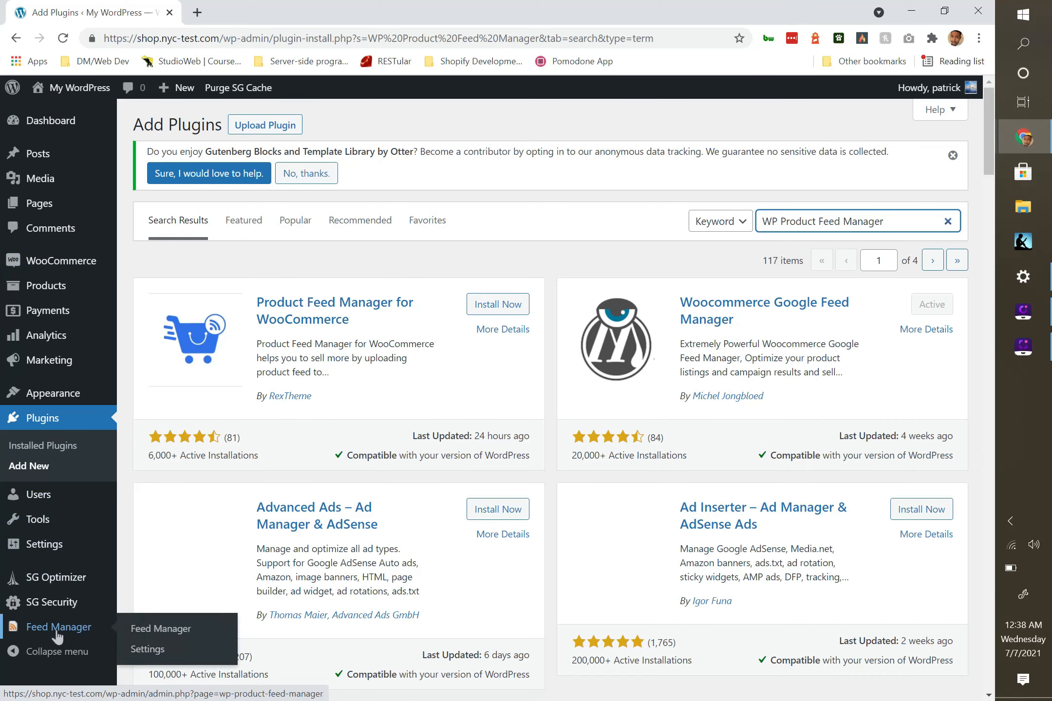
{"action": "left_click", "coordinate": [56, 628]}
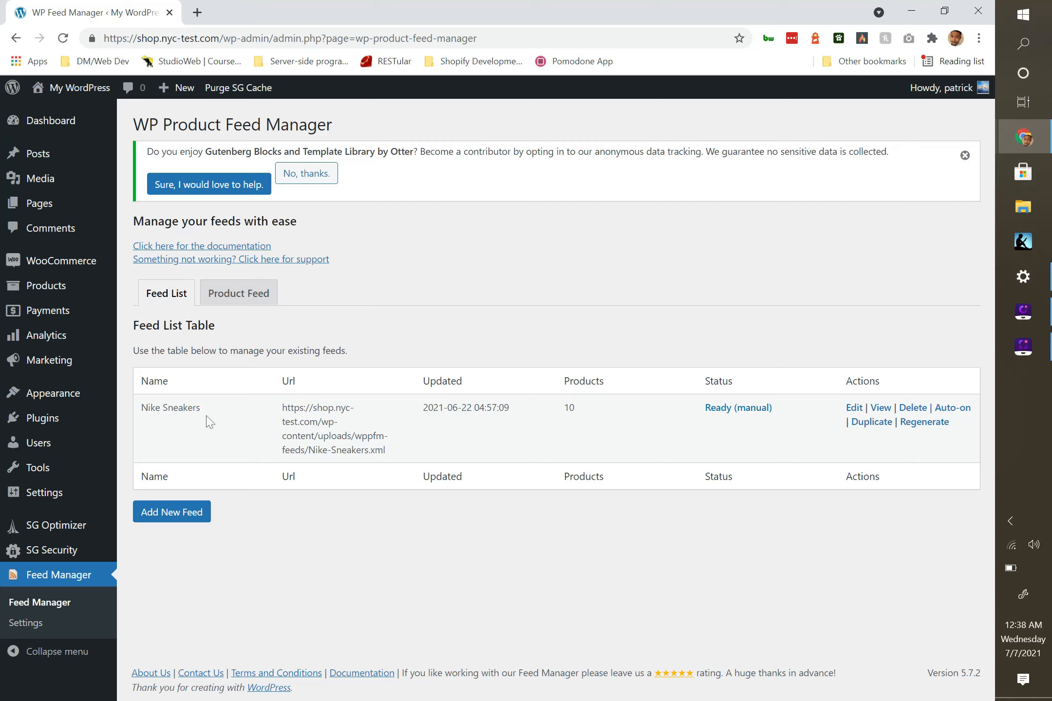
{"action": "left_click", "coordinate": [188, 517]}
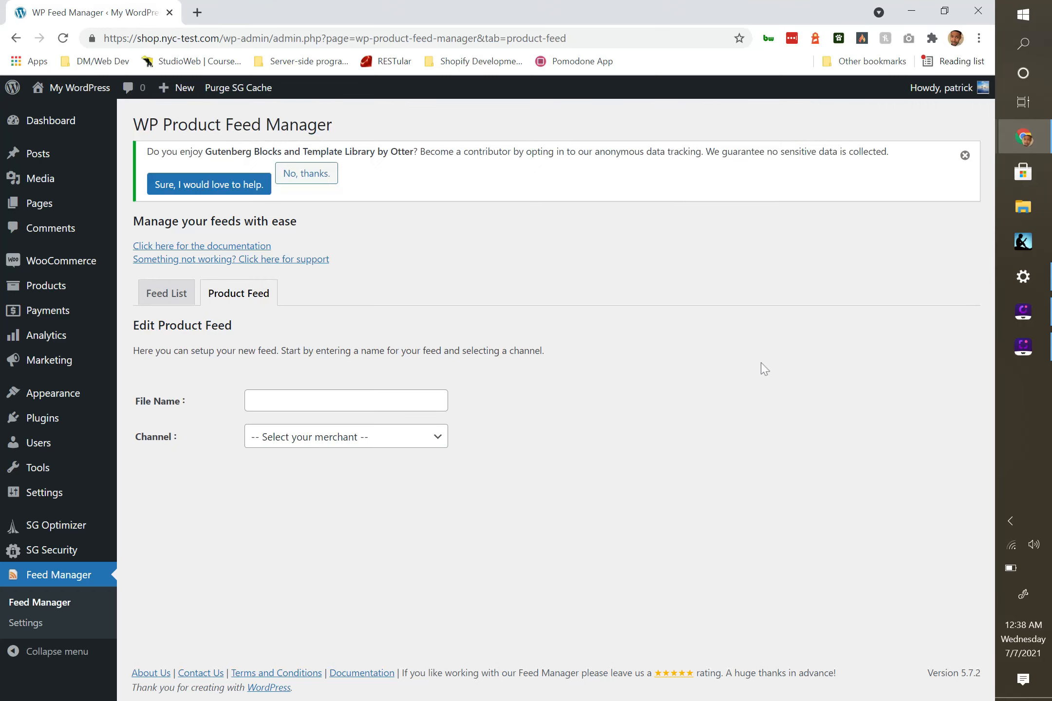
Name the feed file "My Product Feed" and set its channel to Google Merchant Centre.
{"action": "left_click", "coordinate": [345, 394]}
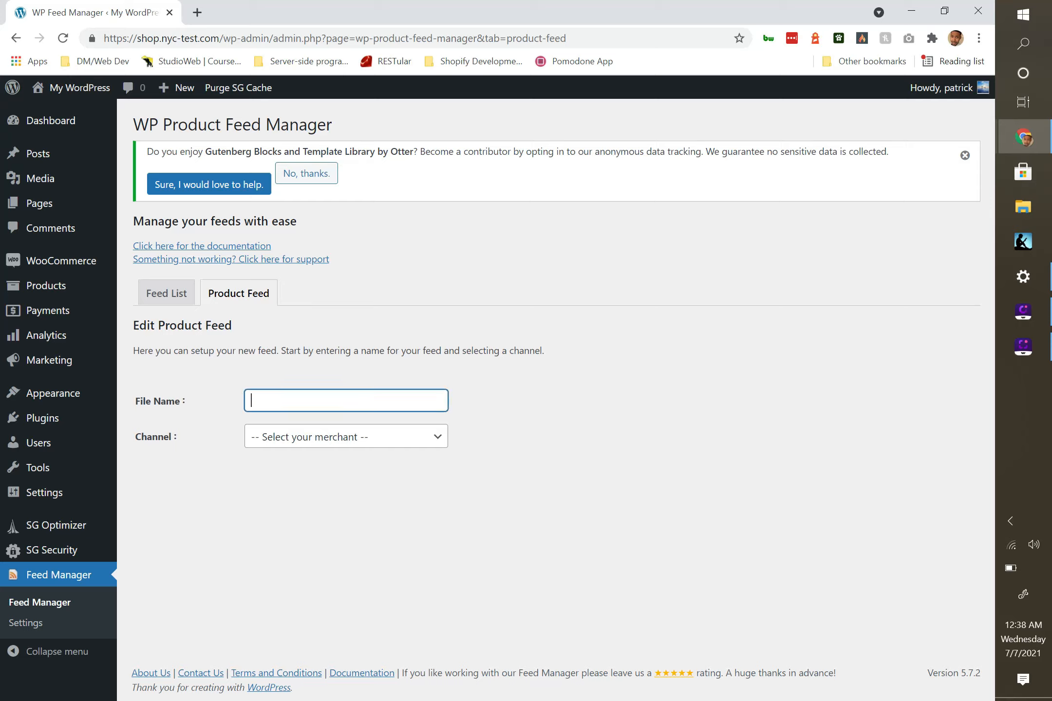
{"action": "key", "text": "Caps_Lock"}
{"action": "type", "text": "My P"}
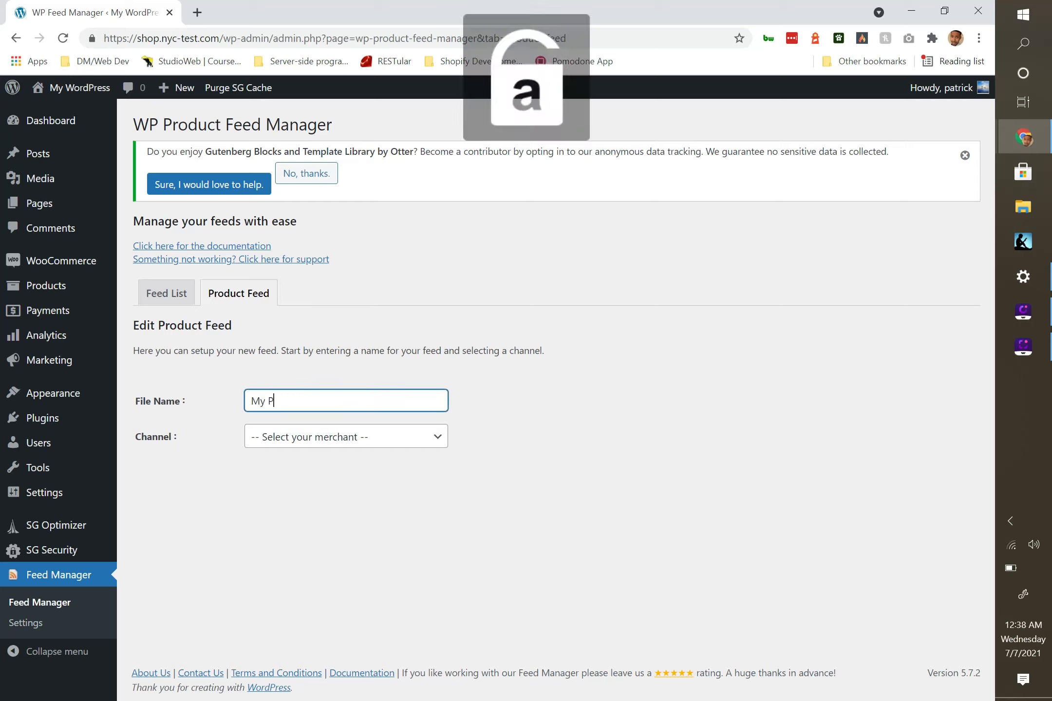
{"action": "type", "text": "roduct F"}
{"action": "key", "text": "Caps_Lock"}
{"action": "type", "text": "eed"}
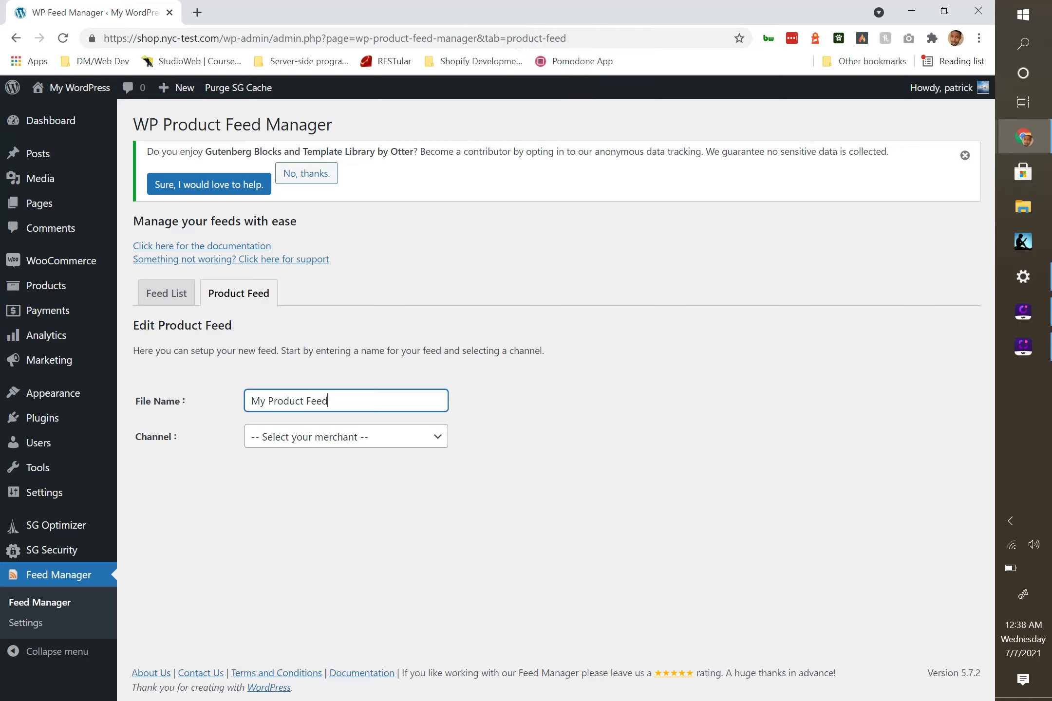
{"action": "left_click", "coordinate": [334, 437]}
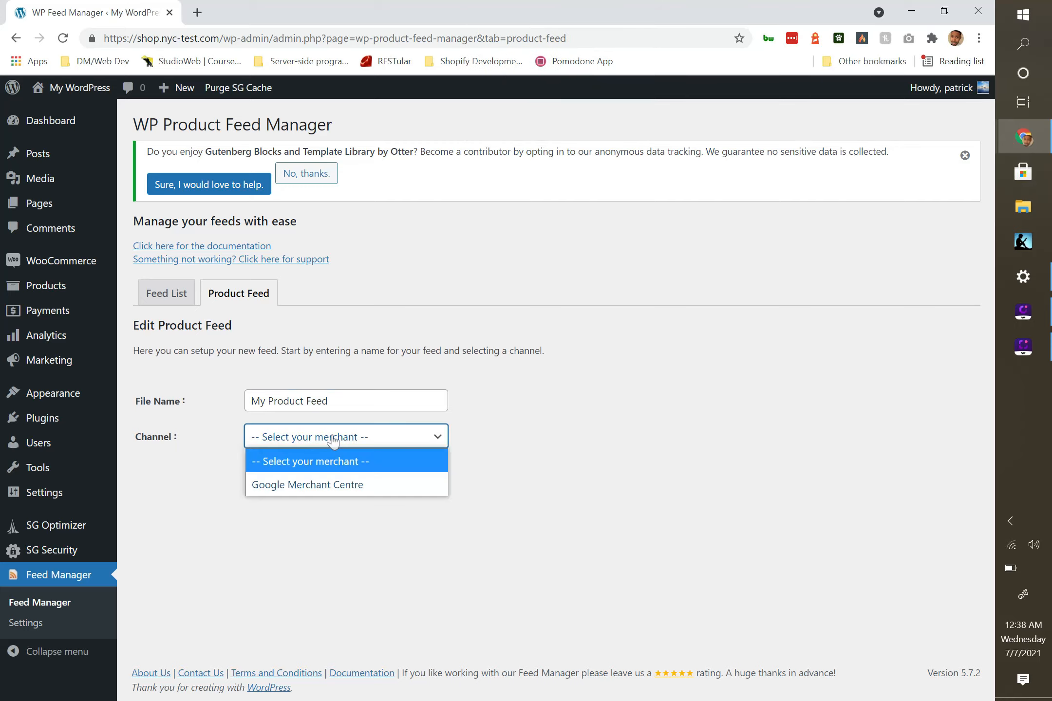
{"action": "left_click", "coordinate": [301, 489]}
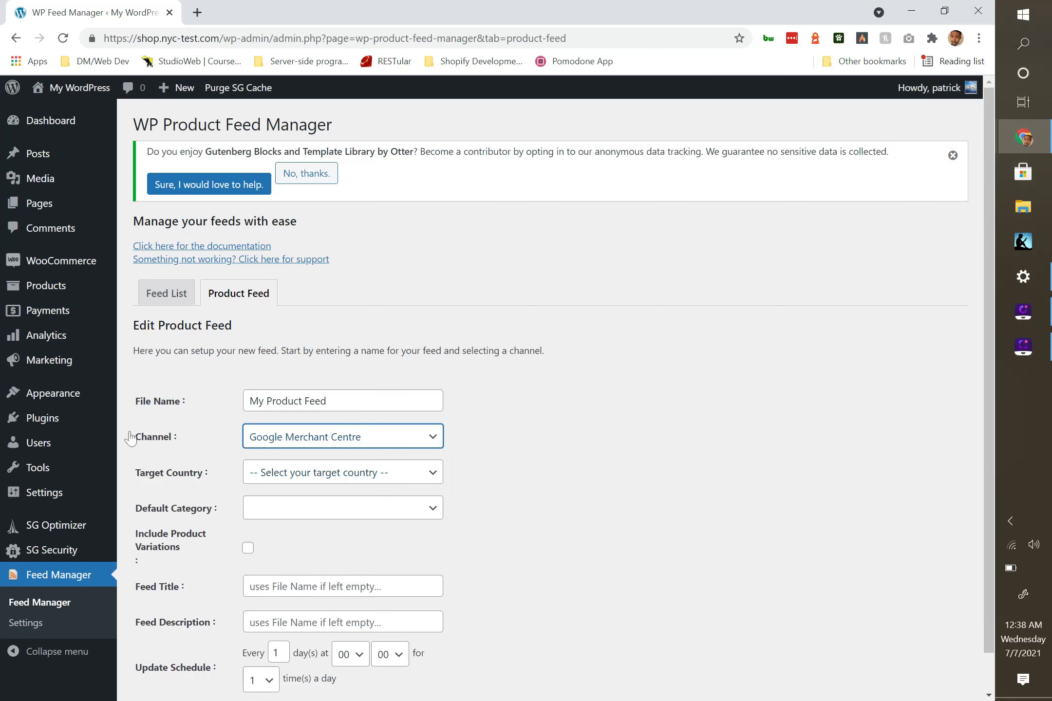
Set the feed's target country to United States.
{"action": "scroll", "coordinate": [277, 494], "scroll_direction": "down", "scroll_amount": 1}
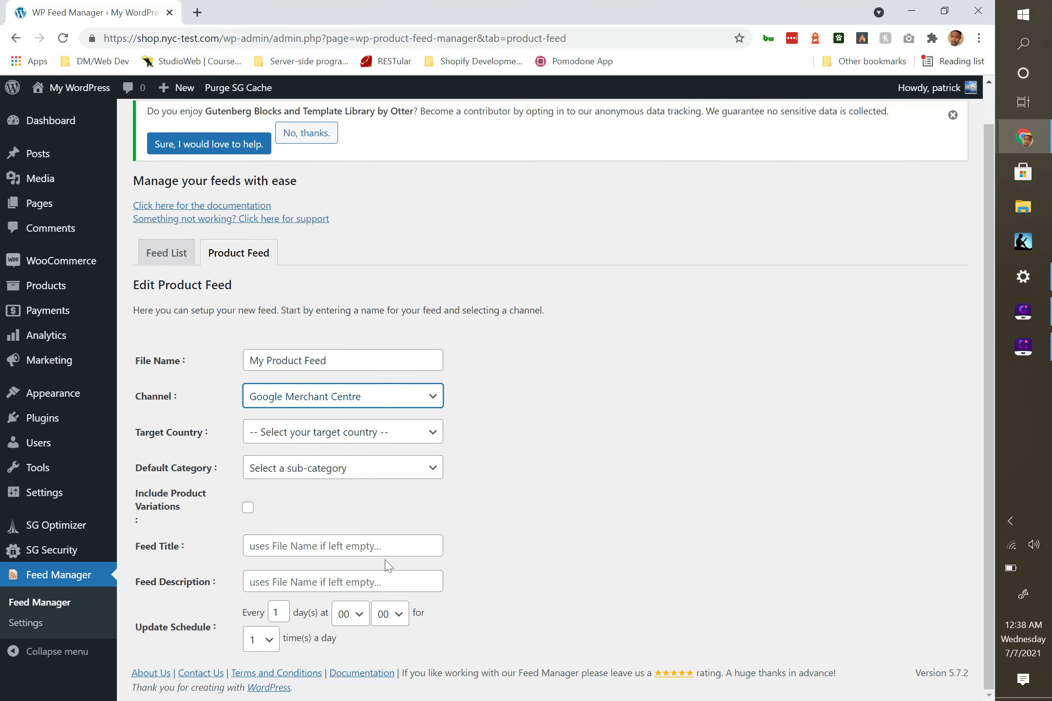
{"action": "left_click", "coordinate": [432, 433]}
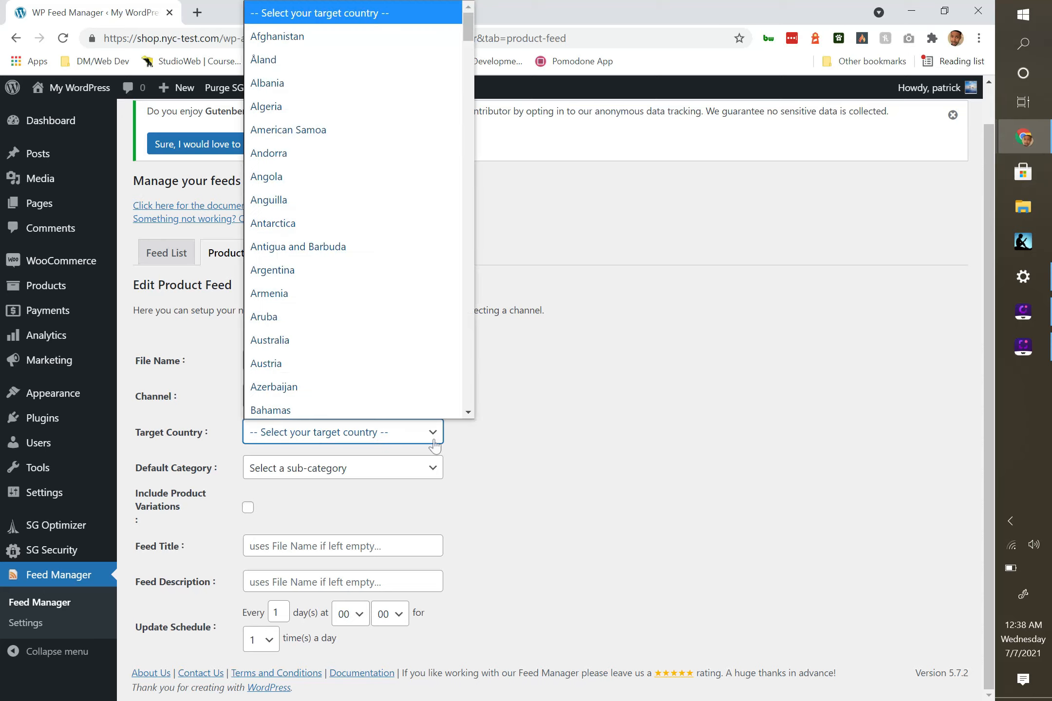
{"action": "scroll", "coordinate": [375, 349], "scroll_direction": "down", "scroll_amount": 20}
{"action": "scroll", "coordinate": [378, 350], "scroll_direction": "down", "scroll_amount": 20}
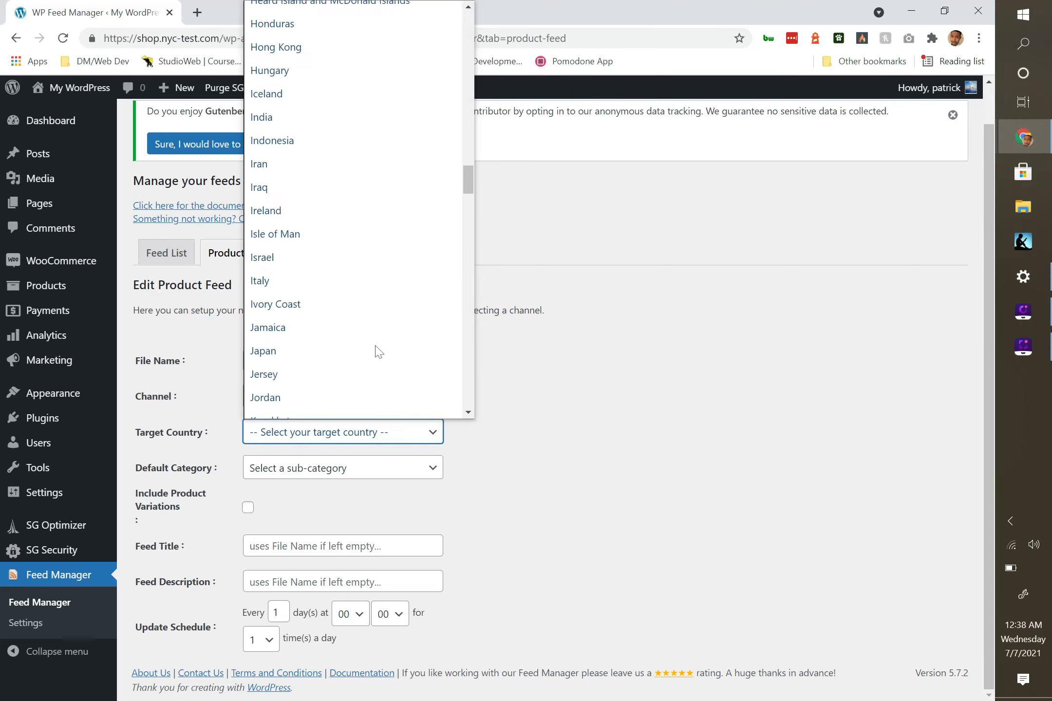
{"action": "scroll", "coordinate": [379, 351], "scroll_direction": "down", "scroll_amount": 5}
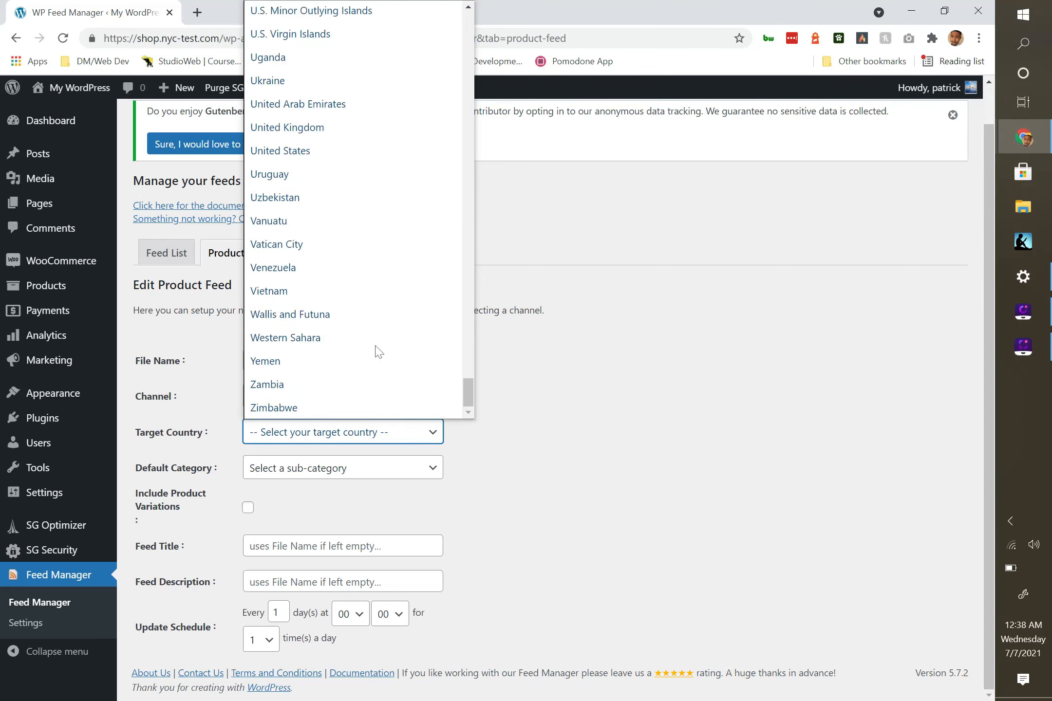
{"action": "scroll", "coordinate": [336, 305], "scroll_direction": "up", "scroll_amount": 2}
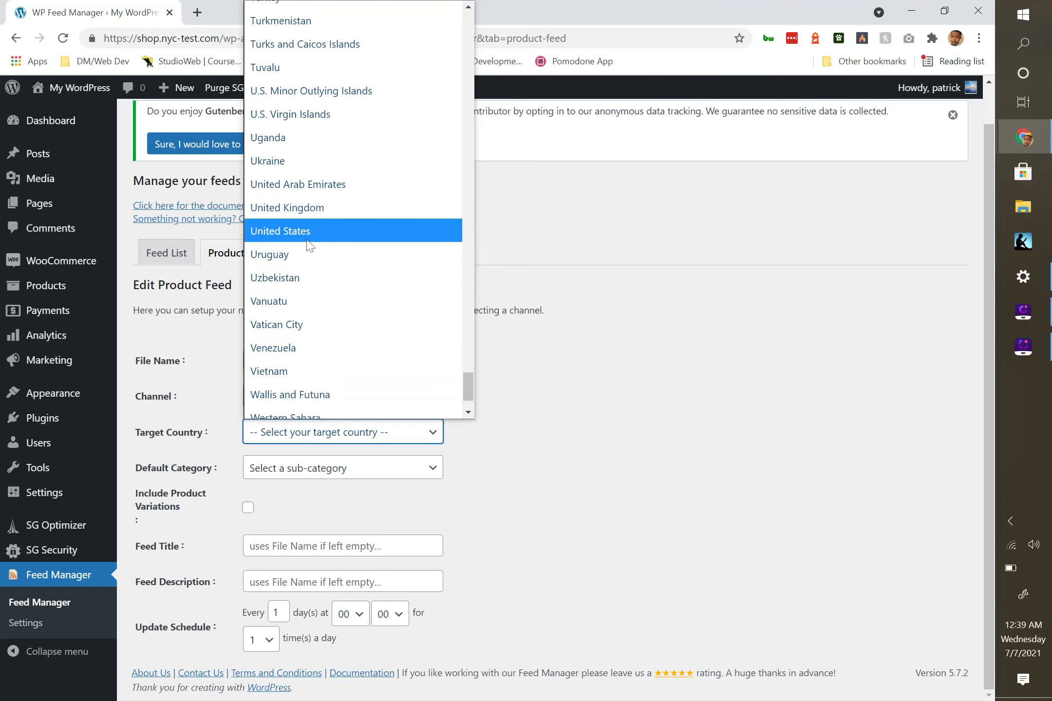
{"action": "left_click", "coordinate": [320, 229]}
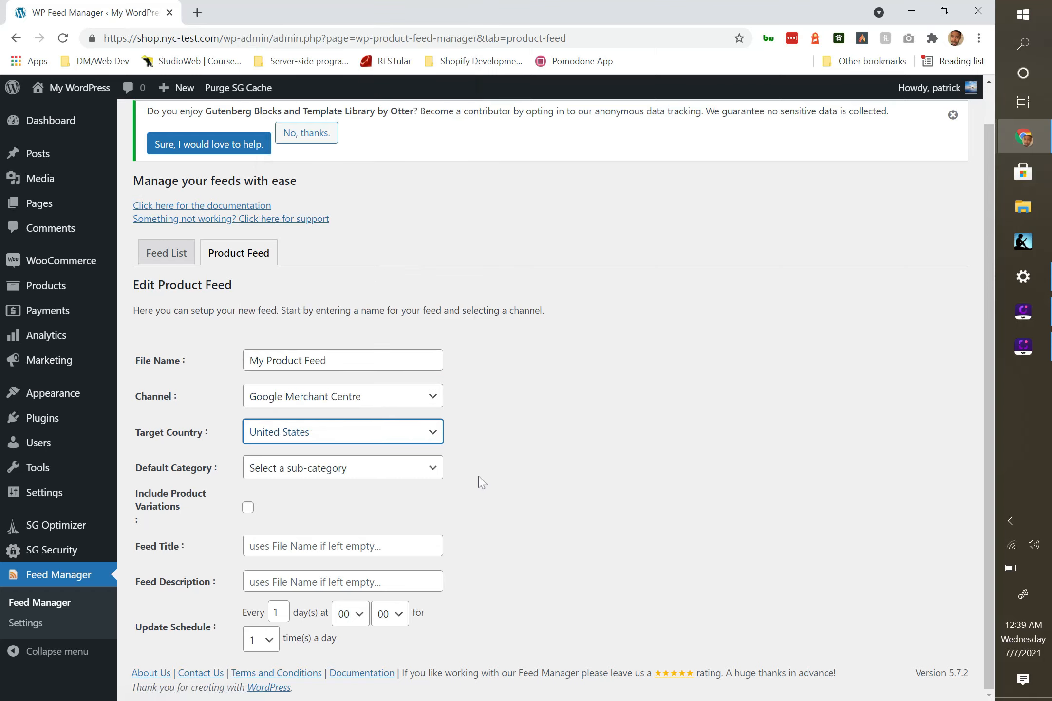
Set the feed's default category to Apparel & Accessories.
{"action": "left_click", "coordinate": [361, 477]}
{"action": "left_click", "coordinate": [362, 477]}
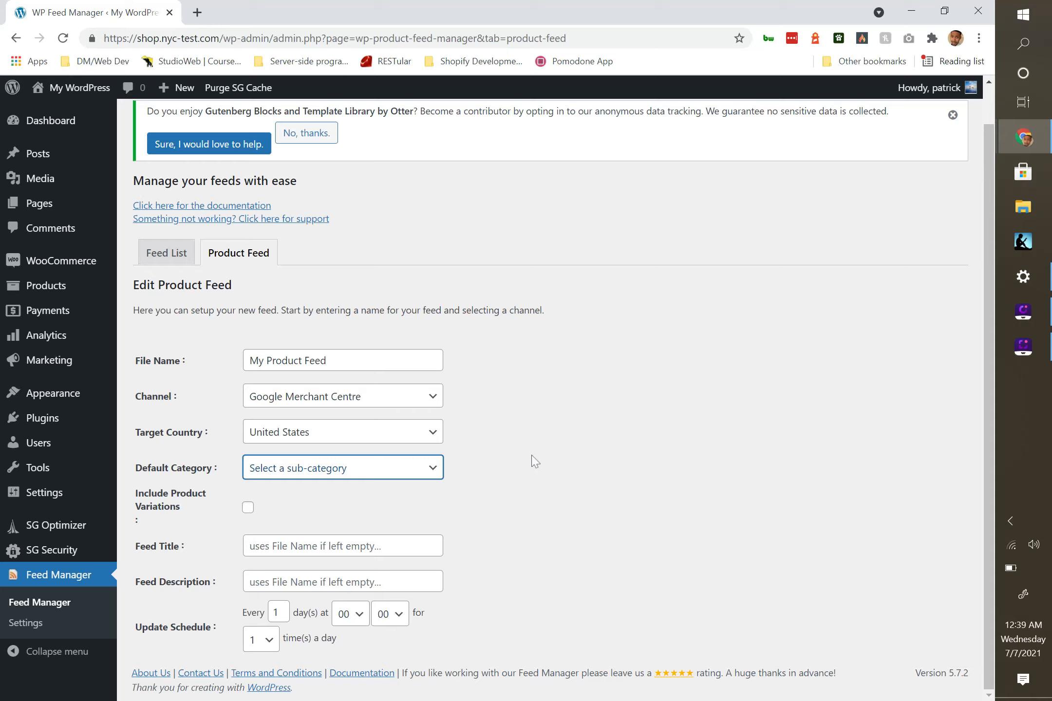
{"action": "left_click", "coordinate": [435, 474]}
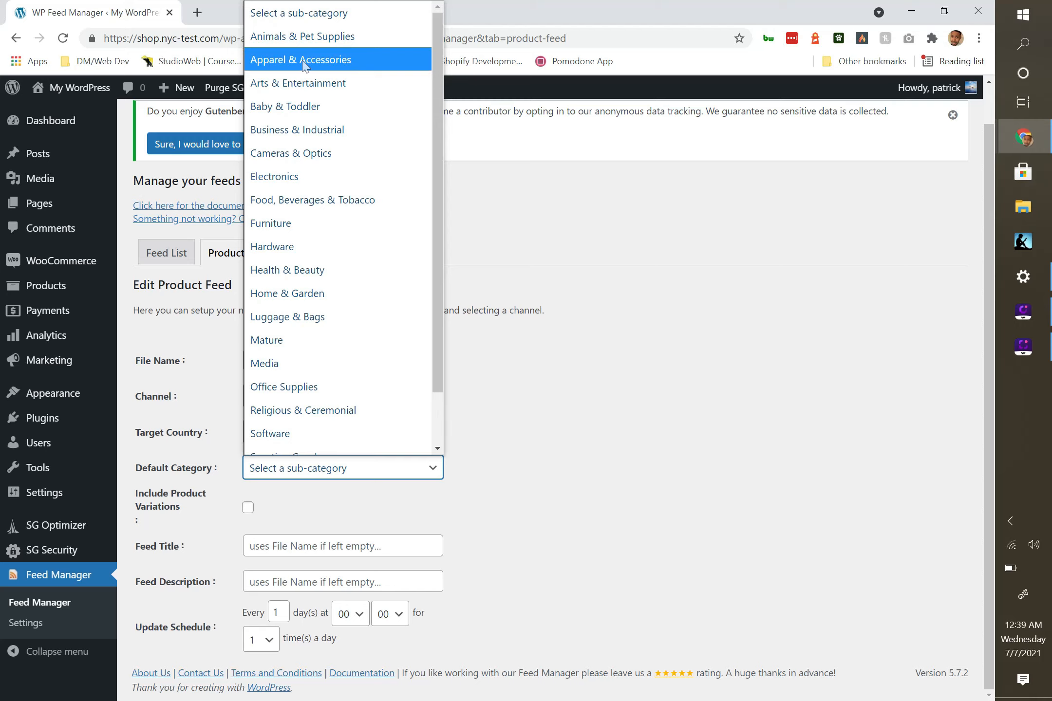
{"action": "left_click", "coordinate": [303, 60]}
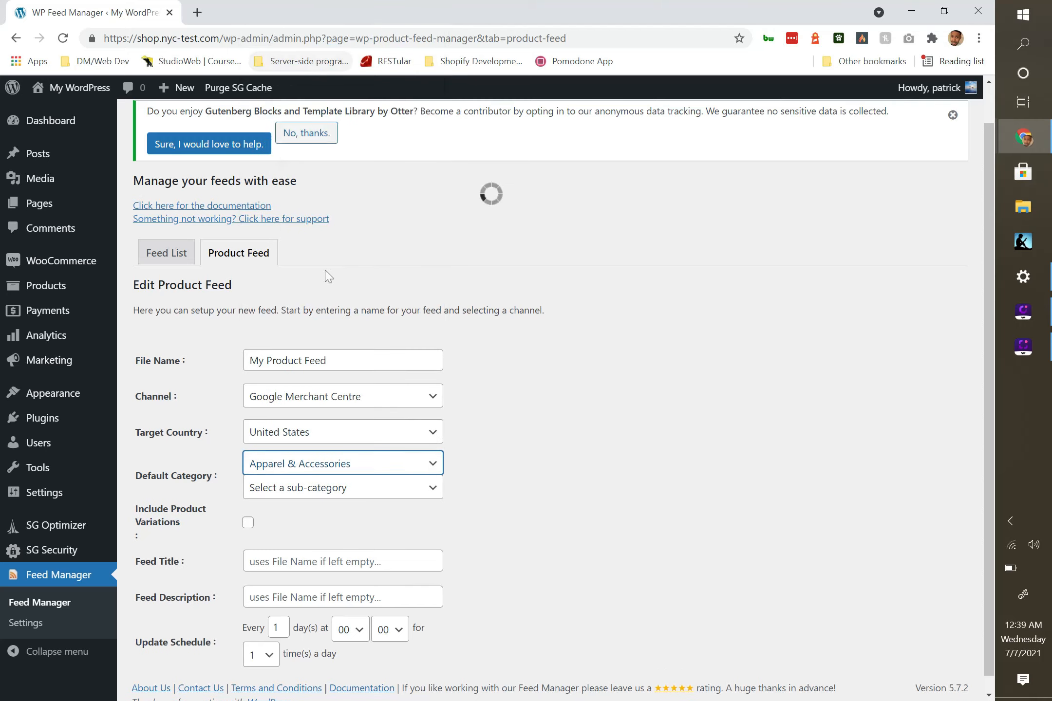
Try Jewelry as the sub-category of the default category and look through its own sub-categories.
{"action": "left_click", "coordinate": [330, 488]}
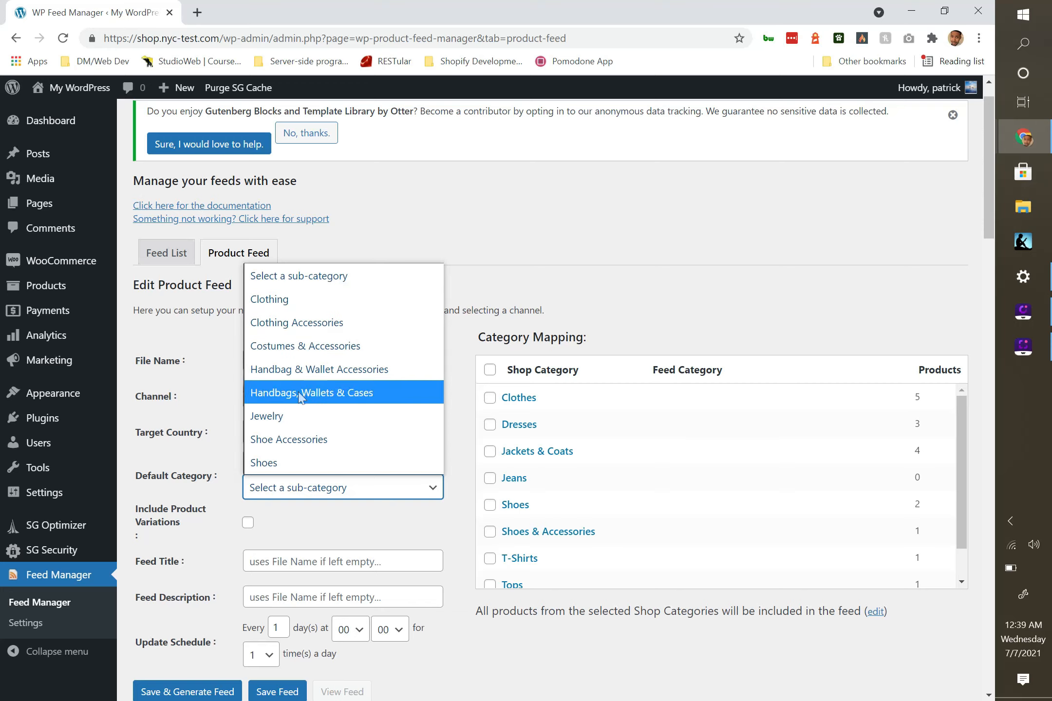
{"action": "left_click", "coordinate": [287, 417]}
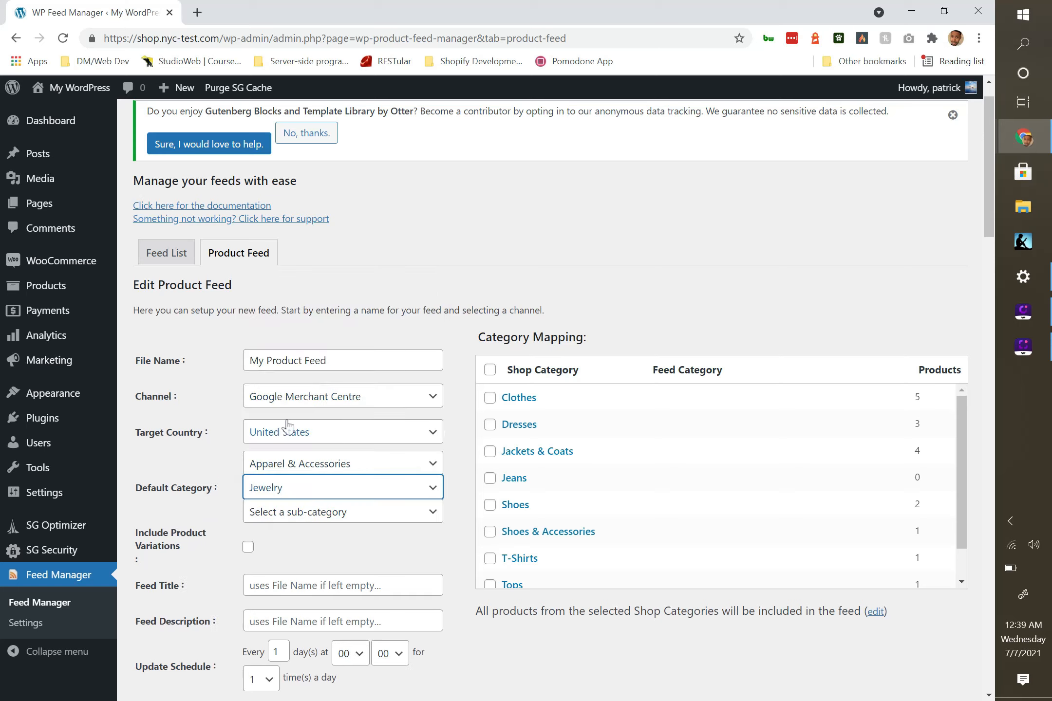
{"action": "left_click", "coordinate": [313, 521]}
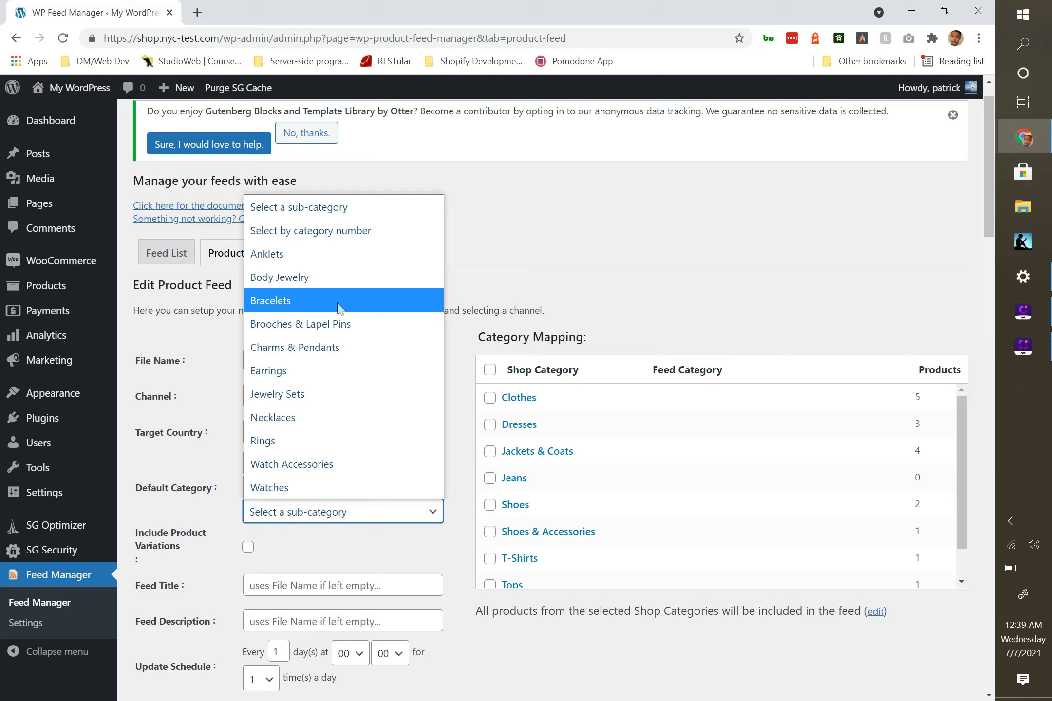
{"action": "key", "text": "Up"}
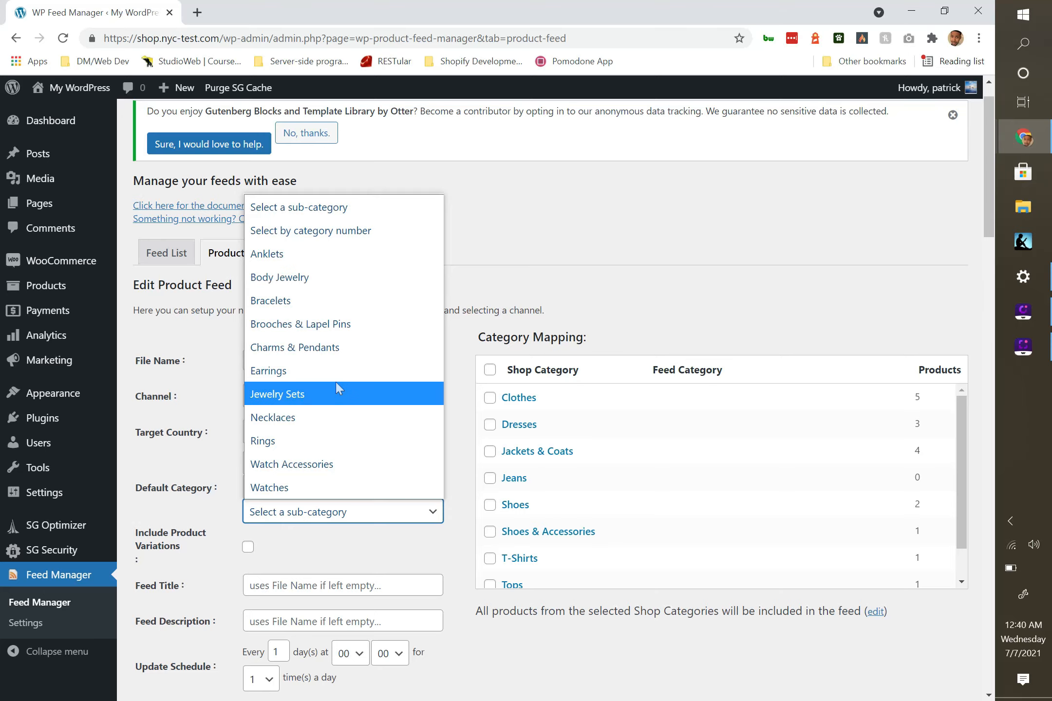
{"action": "left_click", "coordinate": [320, 521]}
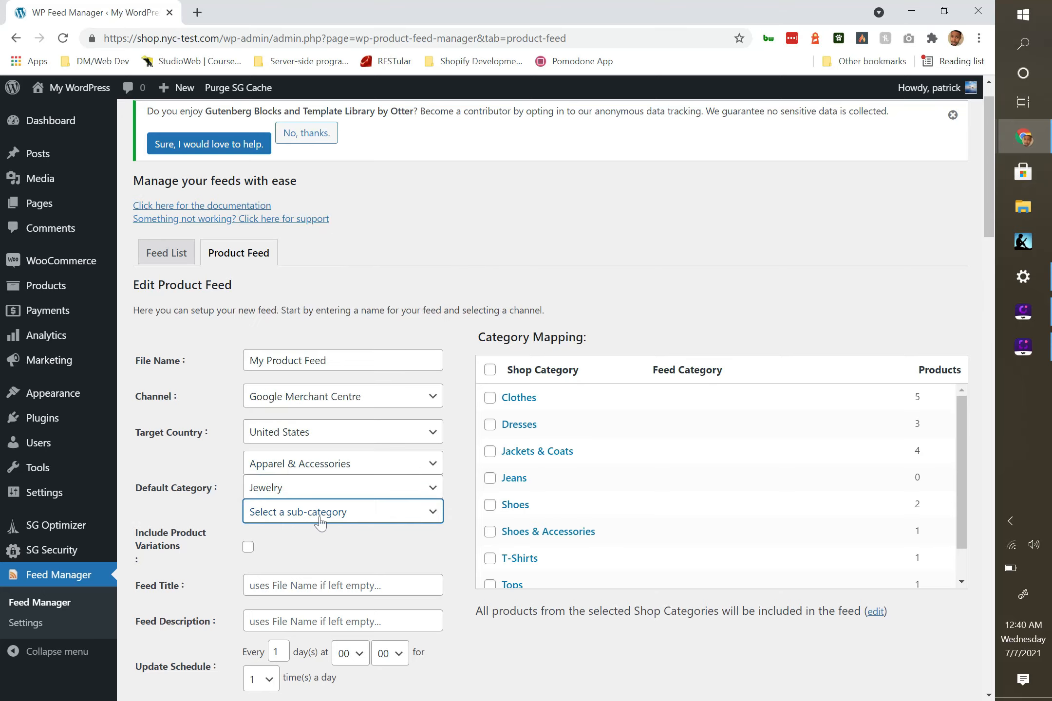
{"action": "left_click", "coordinate": [320, 521]}
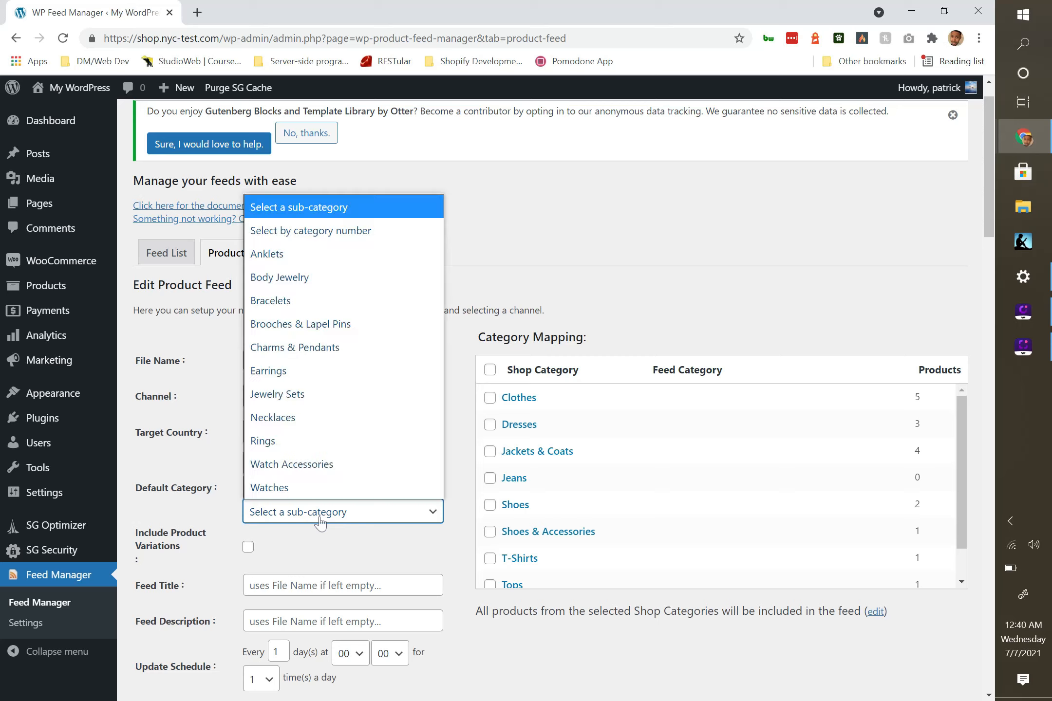
{"action": "left_click", "coordinate": [298, 211]}
Clear the Jewelry sub-category, keeping Apparel & Accessories as the main default category.
{"action": "left_click", "coordinate": [311, 487]}
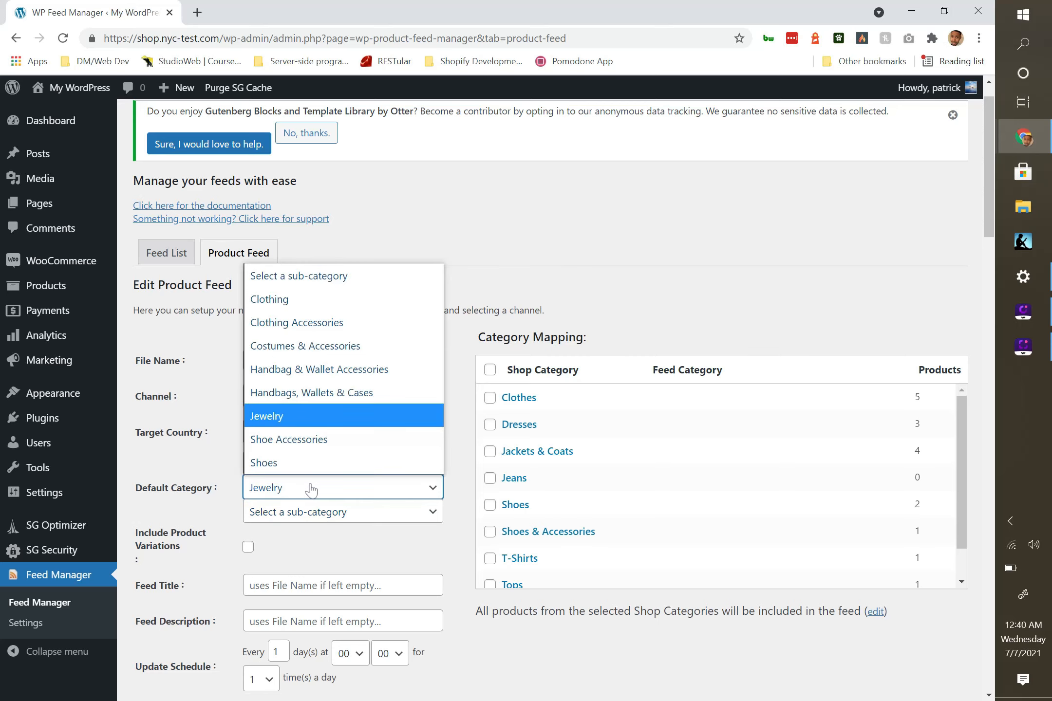
{"action": "left_click", "coordinate": [292, 276]}
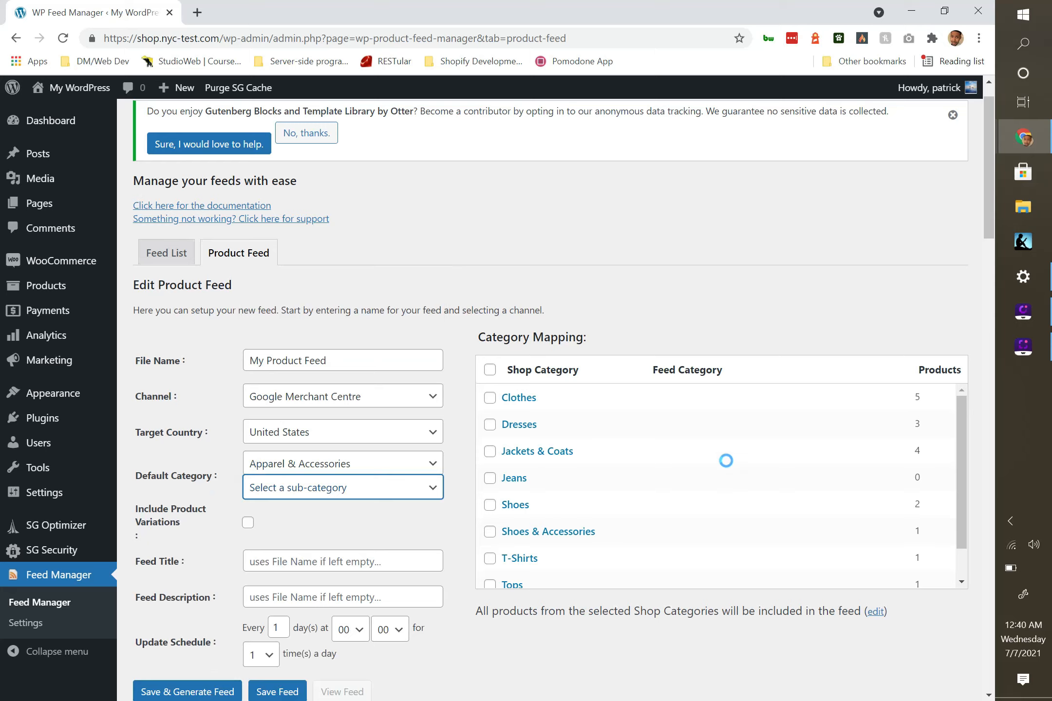
{"action": "left_click", "coordinate": [276, 465]}
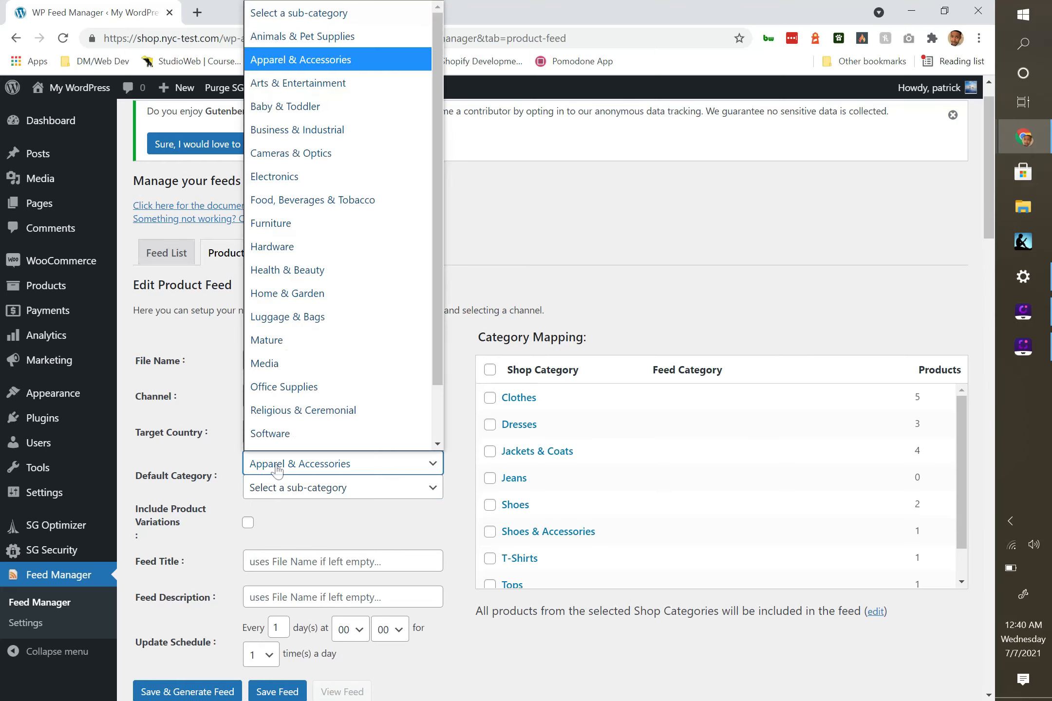
{"action": "left_click", "coordinate": [190, 454]}
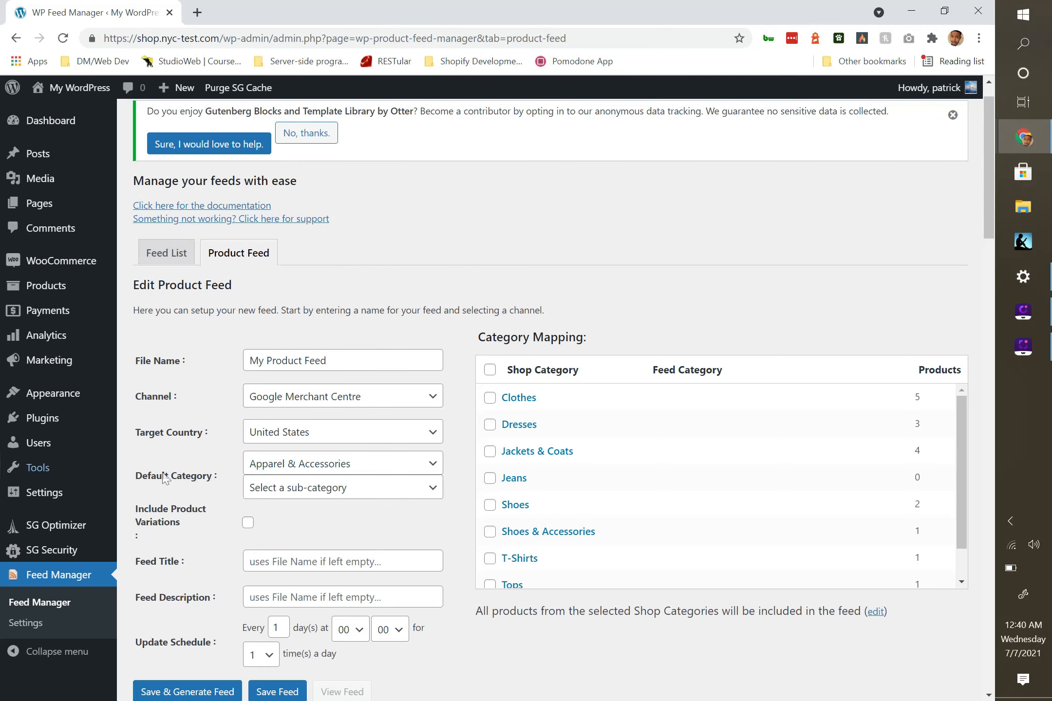
Examine how the default category feeds the google_product_category attribute among the required attribute mappings.
{"action": "scroll", "coordinate": [171, 479], "scroll_direction": "down", "scroll_amount": 2}
{"action": "scroll", "coordinate": [170, 480], "scroll_direction": "down", "scroll_amount": 7}
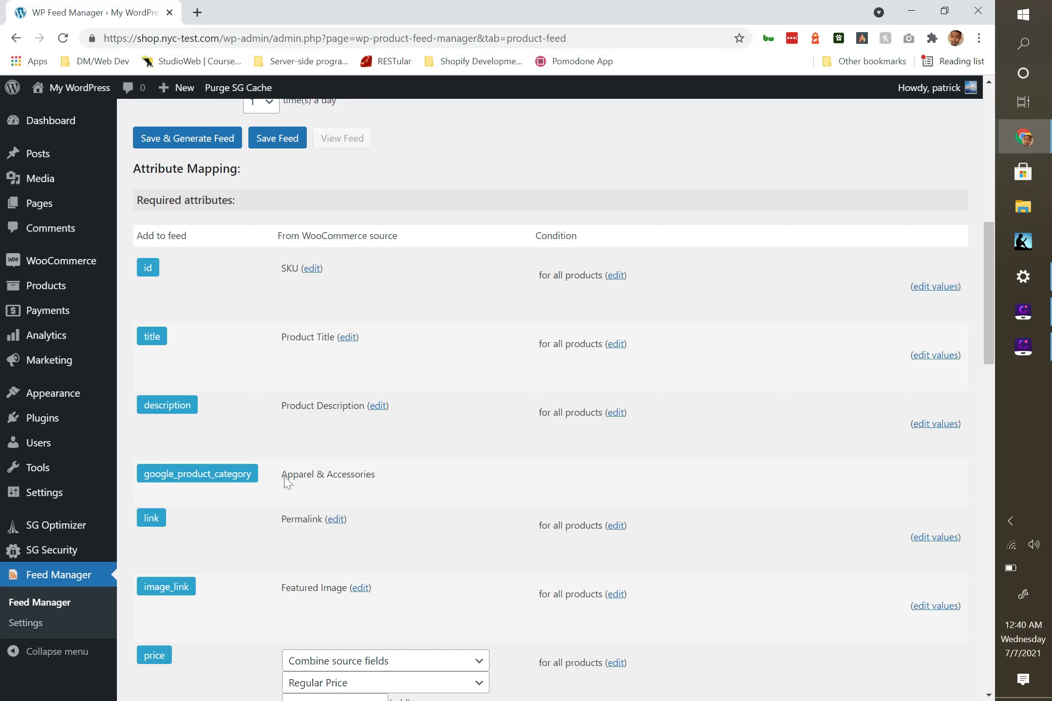
{"action": "left_click_drag", "start_coordinate": [288, 477], "coordinate": [373, 484]}
{"action": "scroll", "coordinate": [377, 489], "scroll_direction": "up", "scroll_amount": 9}
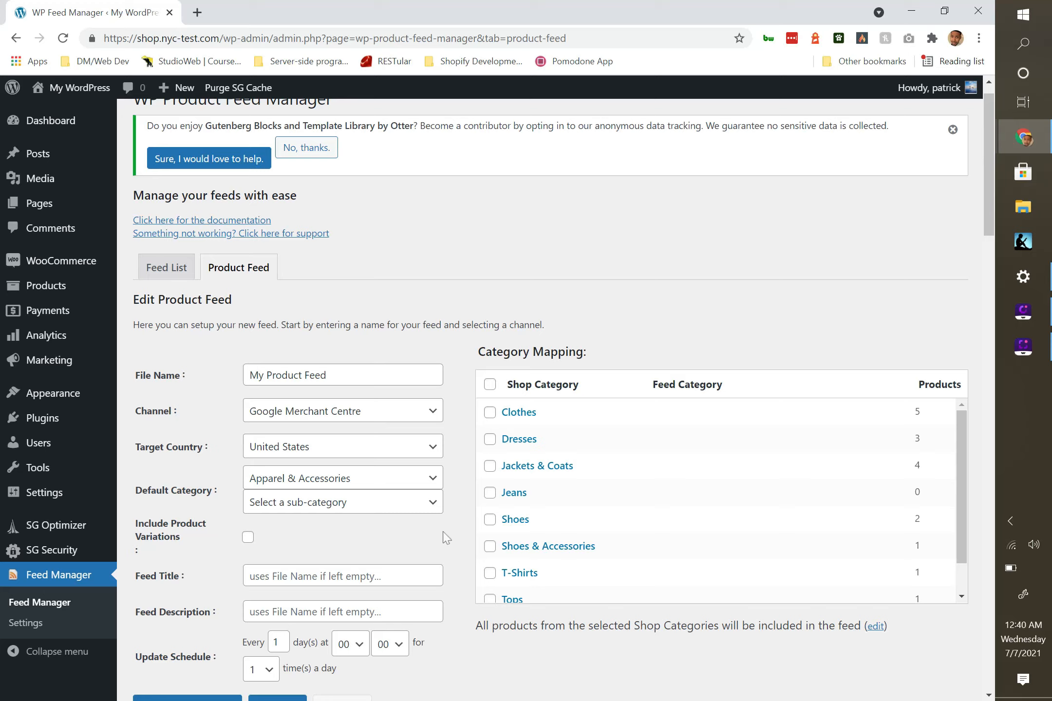
{"action": "scroll", "coordinate": [442, 538], "scroll_direction": "down", "scroll_amount": 2}
{"action": "scroll", "coordinate": [349, 385], "scroll_direction": "down", "scroll_amount": 10}
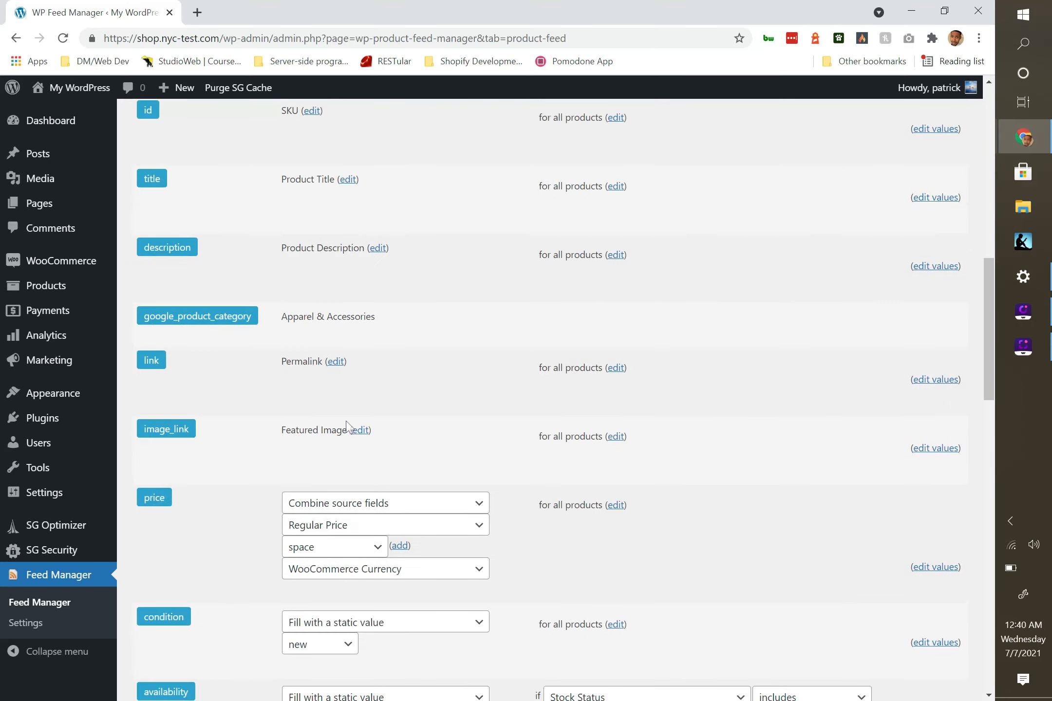
{"action": "scroll", "coordinate": [347, 428], "scroll_direction": "up", "scroll_amount": 2}
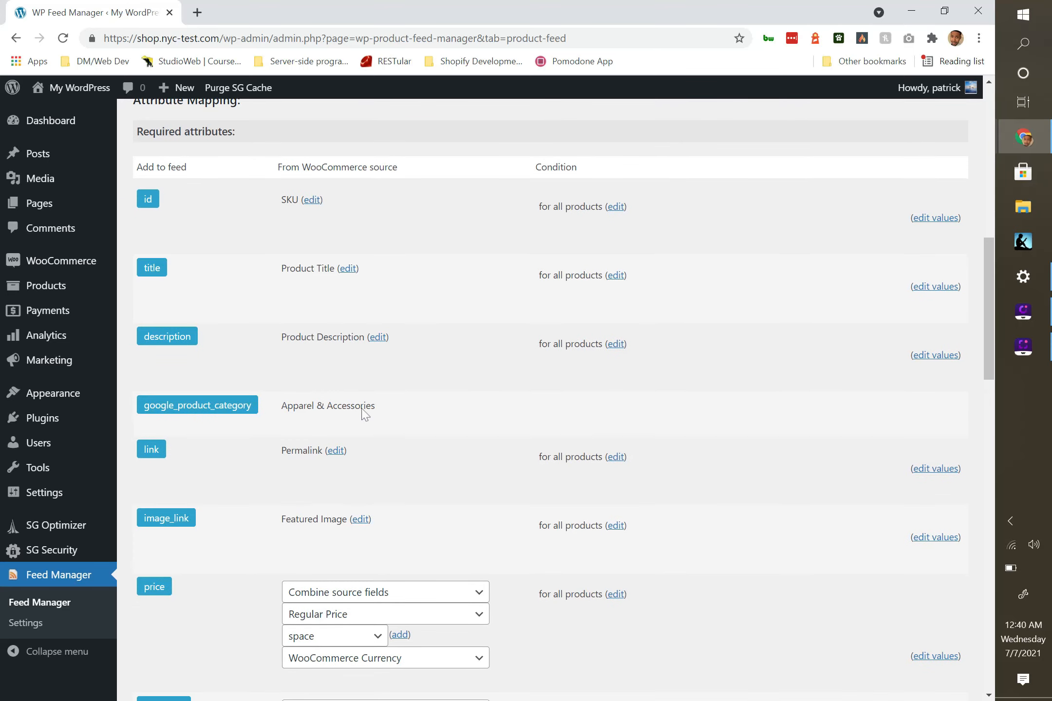
{"action": "scroll", "coordinate": [365, 414], "scroll_direction": "up", "scroll_amount": 9}
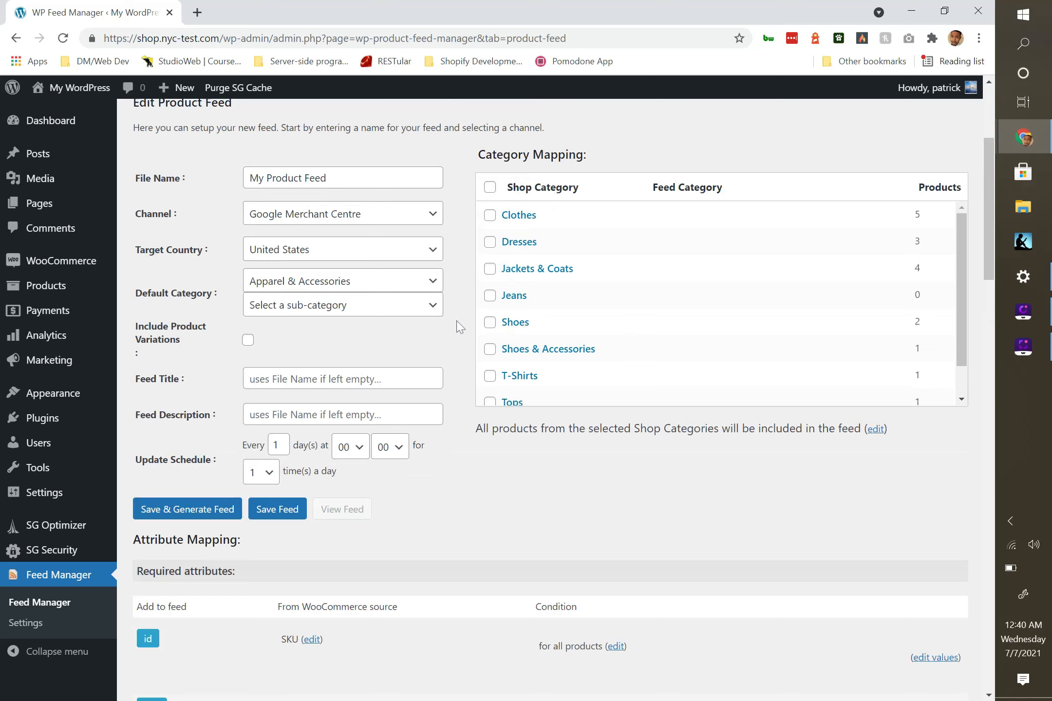
{"action": "scroll", "coordinate": [356, 298], "scroll_direction": "down", "scroll_amount": 2}
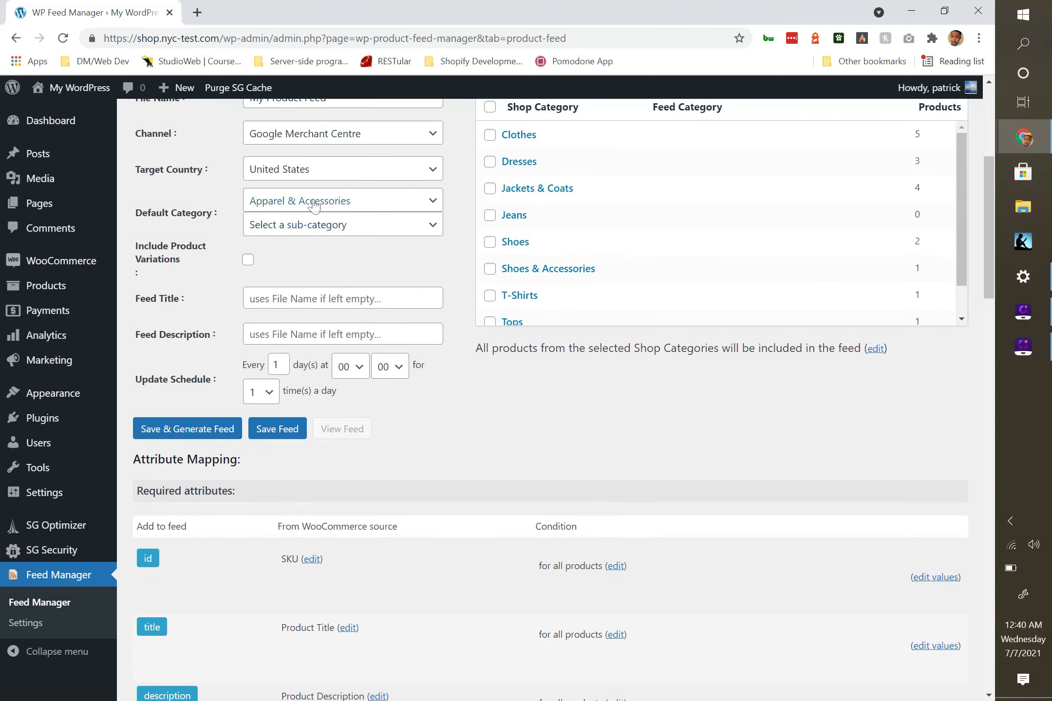
{"action": "scroll", "coordinate": [307, 205], "scroll_direction": "down", "scroll_amount": 4}
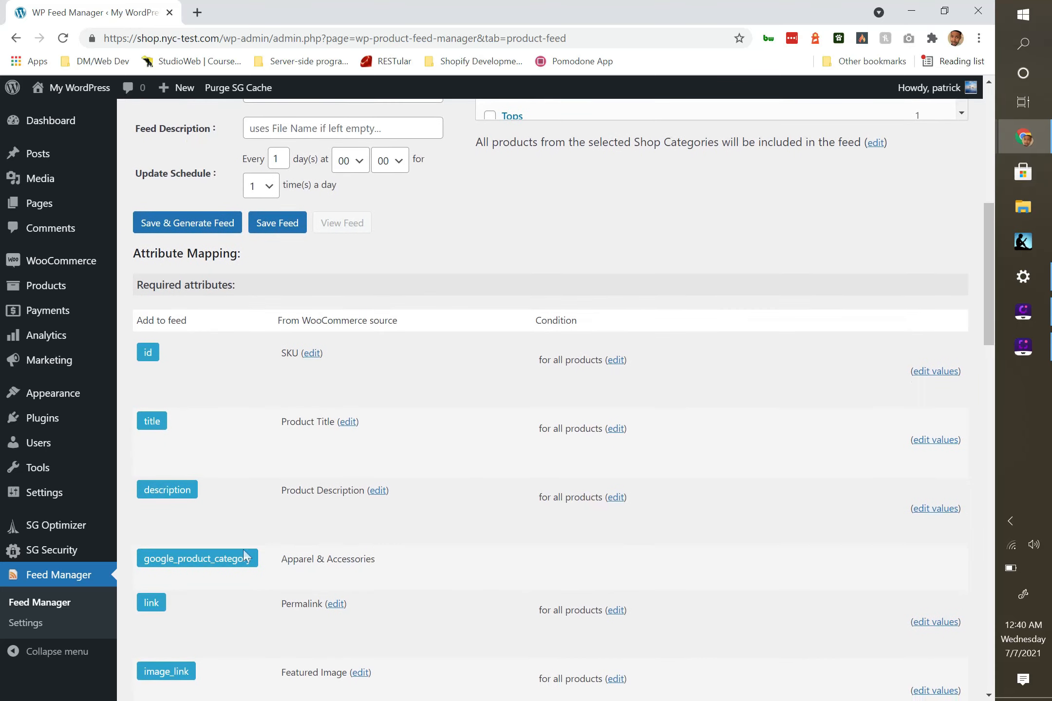
{"action": "scroll", "coordinate": [313, 582], "scroll_direction": "up", "scroll_amount": 1}
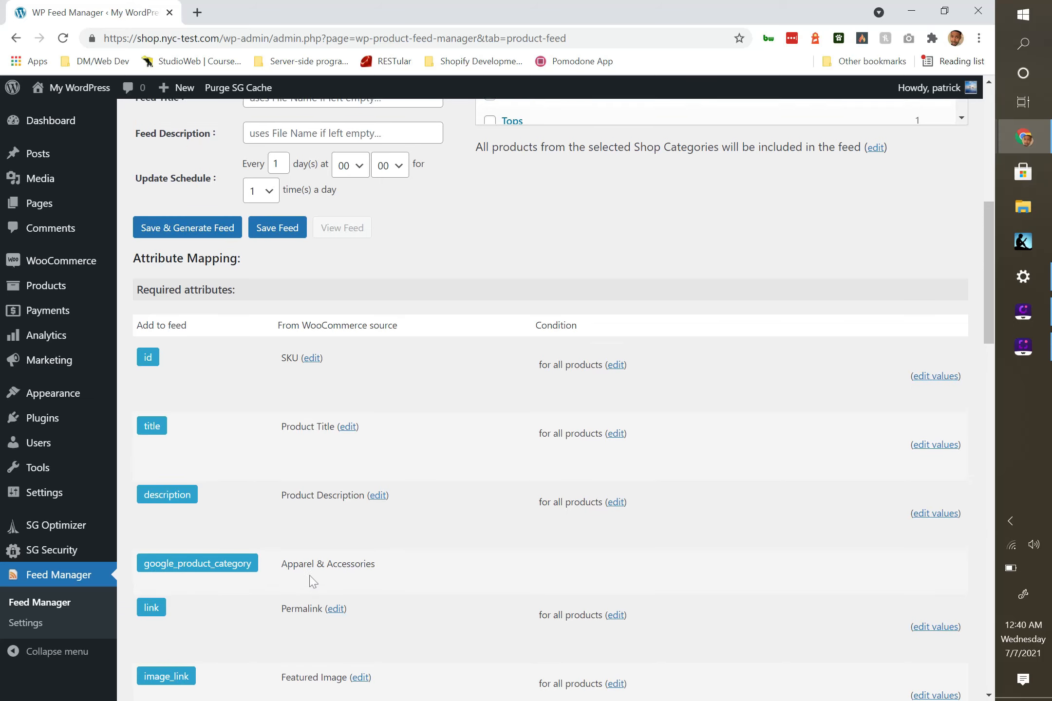
{"action": "scroll", "coordinate": [313, 582], "scroll_direction": "up", "scroll_amount": 8}
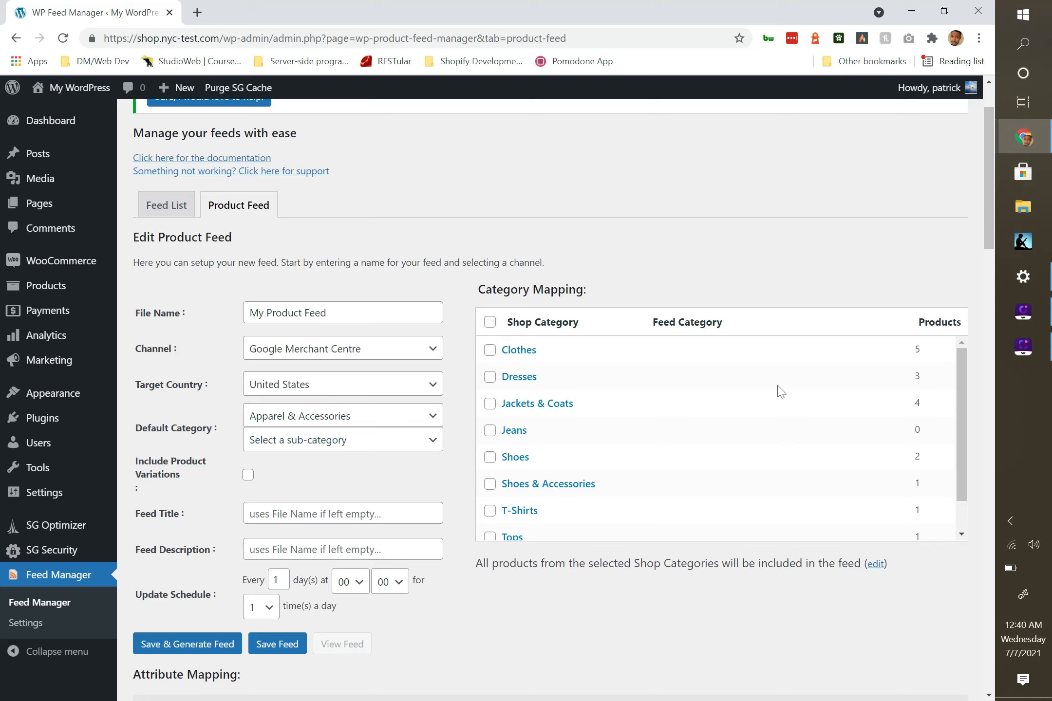
Clear the feed's default category by resetting it to "Select a sub-category".
{"action": "left_click", "coordinate": [425, 449]}
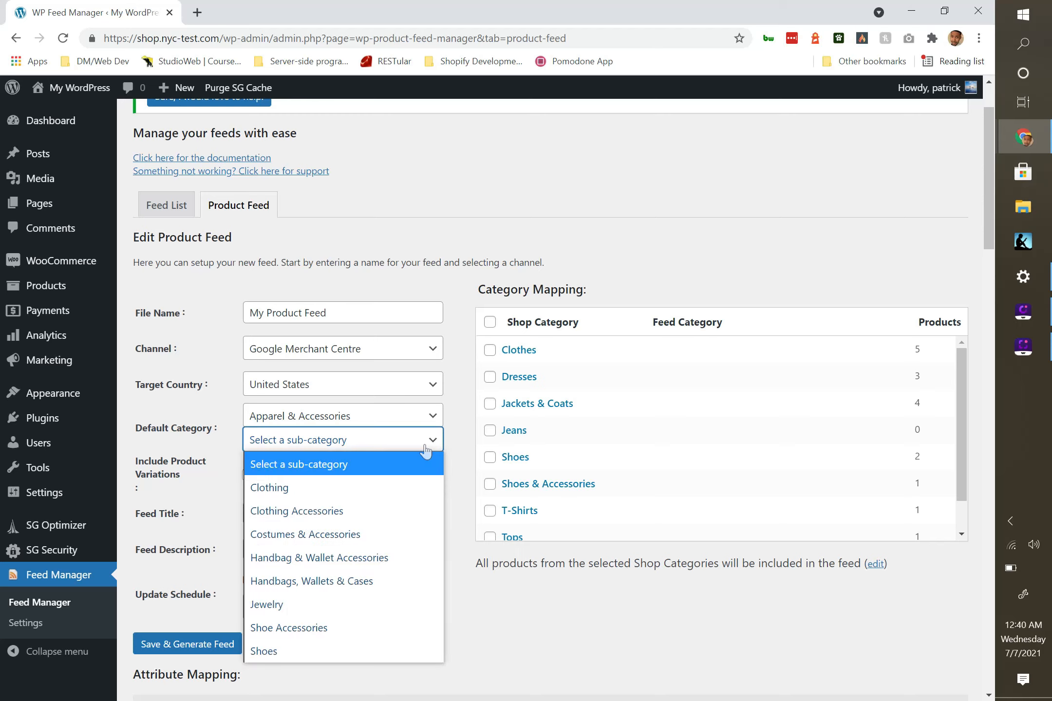
{"action": "left_click", "coordinate": [371, 417]}
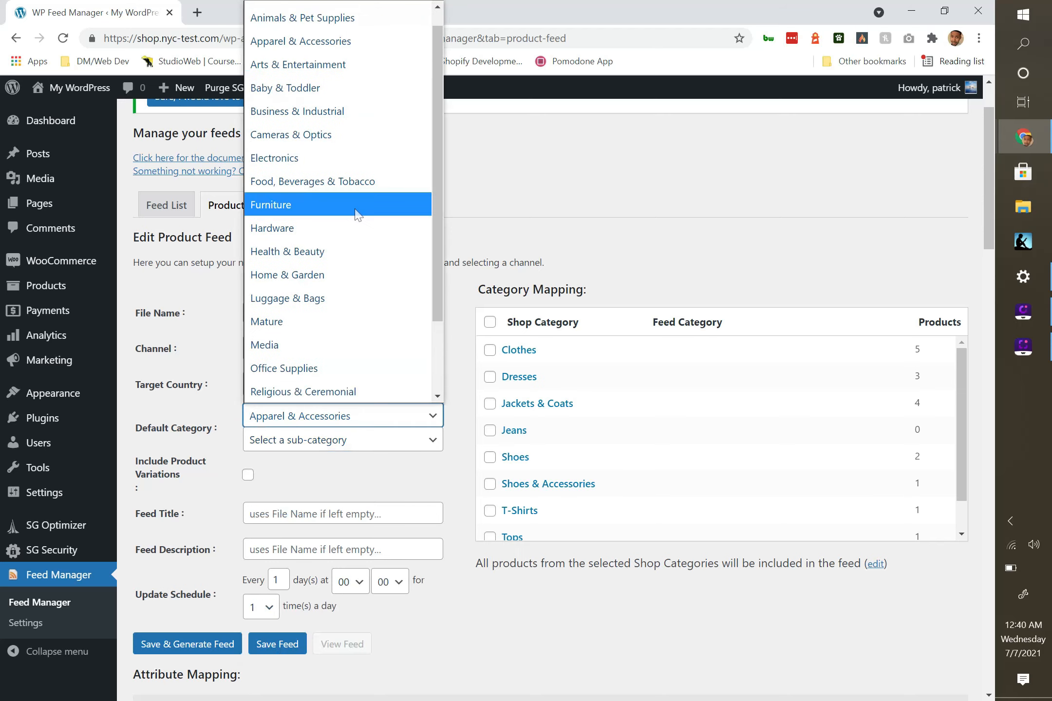
{"action": "left_click", "coordinate": [325, 12]}
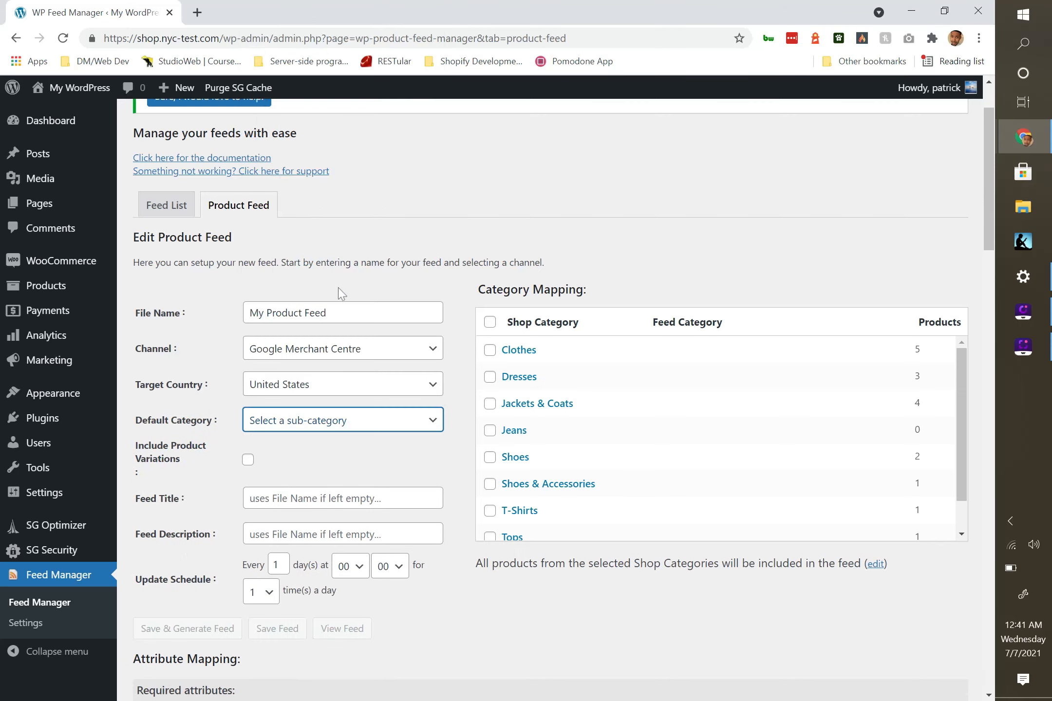
Enter "My Product Feed Description" as the feed description.
{"action": "scroll", "coordinate": [336, 418], "scroll_direction": "down", "scroll_amount": 4}
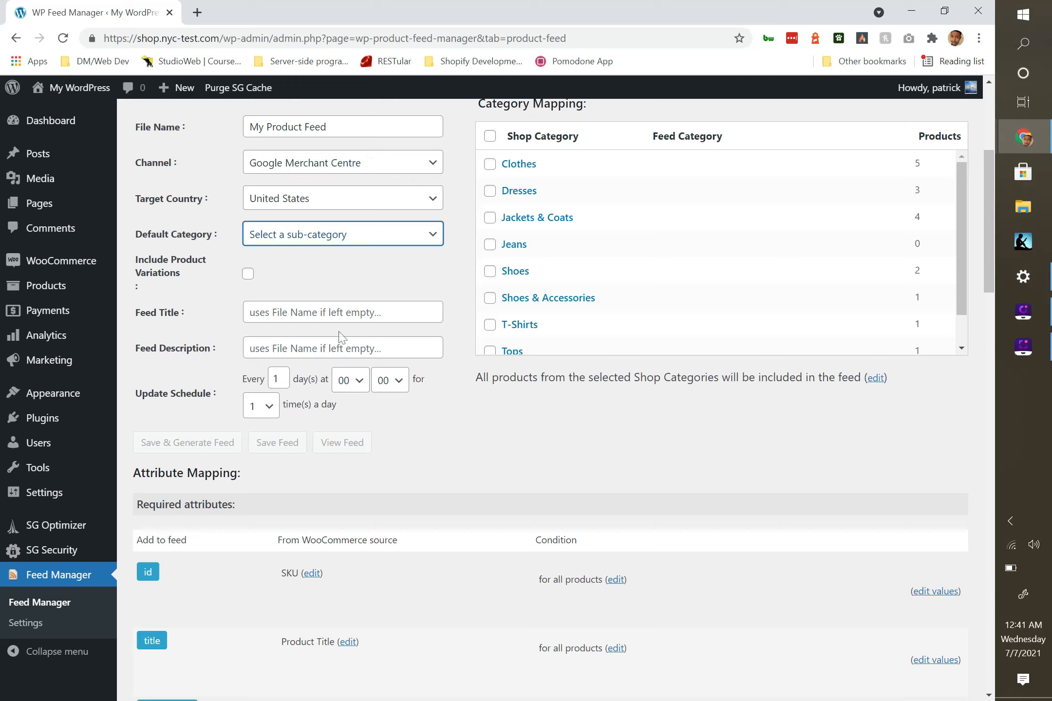
{"action": "left_click", "coordinate": [333, 348]}
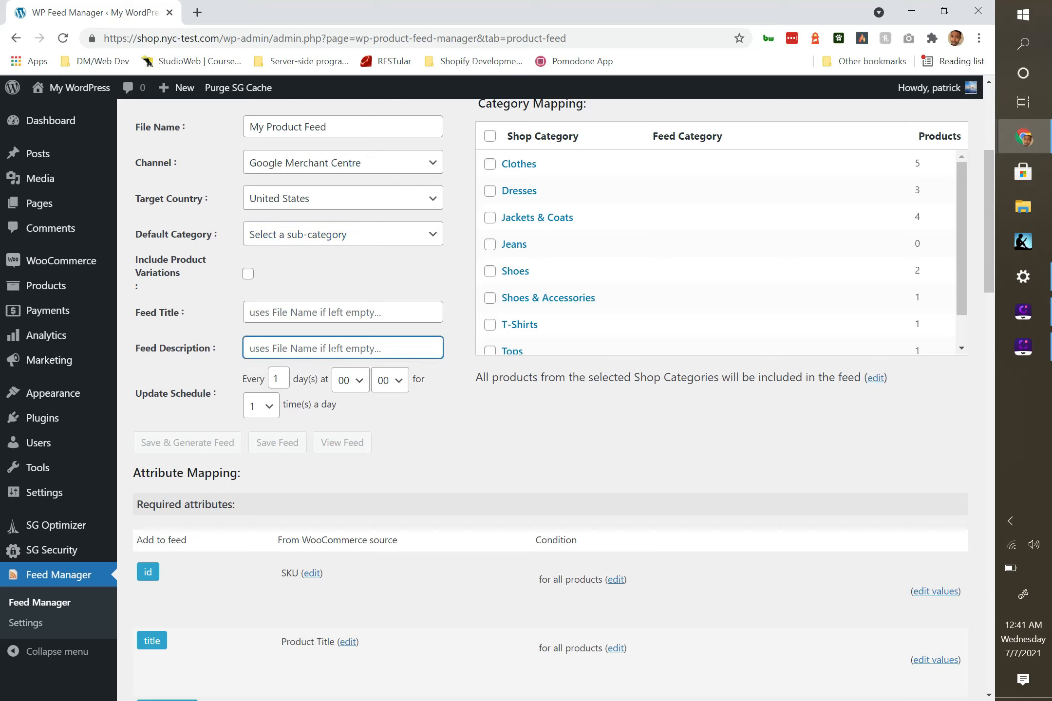
{"action": "type", "text": "My "}
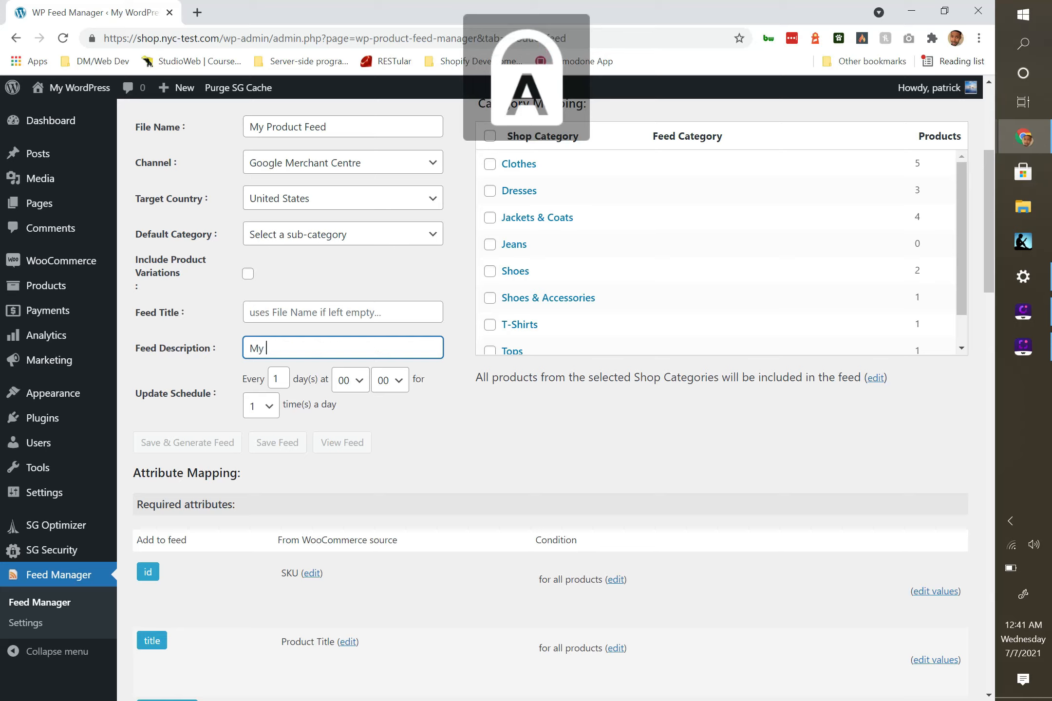
{"action": "type", "text": "Prdouc="}
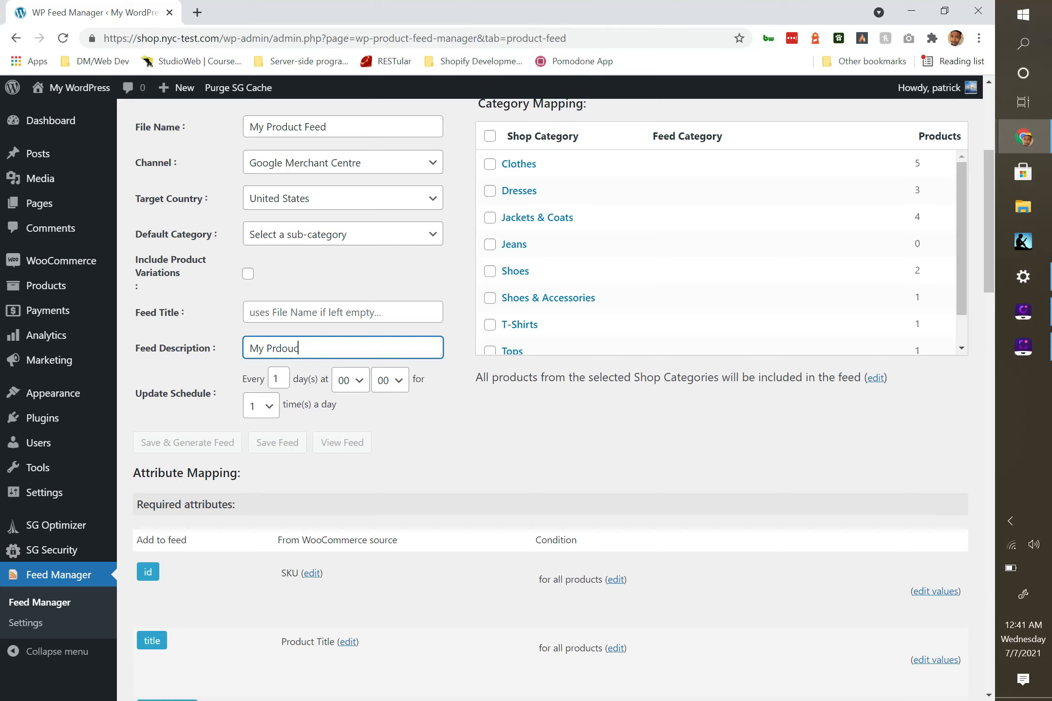
{"action": "key", "text": "BackSpace"}
{"action": "key", "text": "BackSpace"}
{"action": "key", "text": "BackSpace"}
{"action": "key", "text": "BackSpace"}
{"action": "key", "text": "BackSpace"}
{"action": "type", "text": "oduct Fee"}
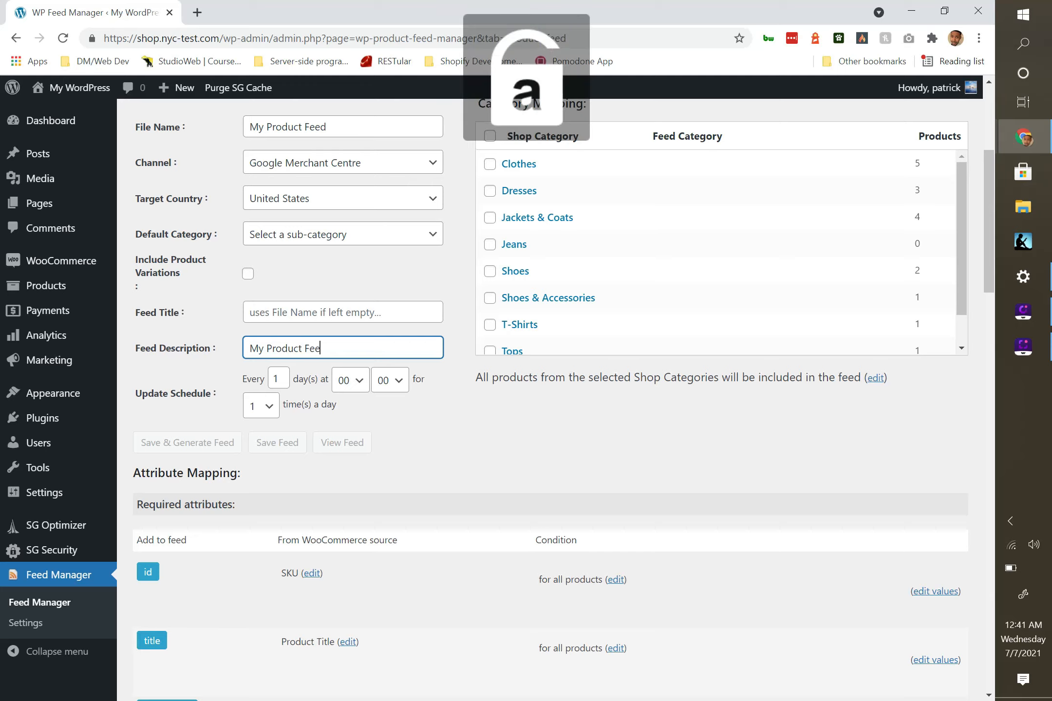
{"action": "type", "text": "d Descrioti"}
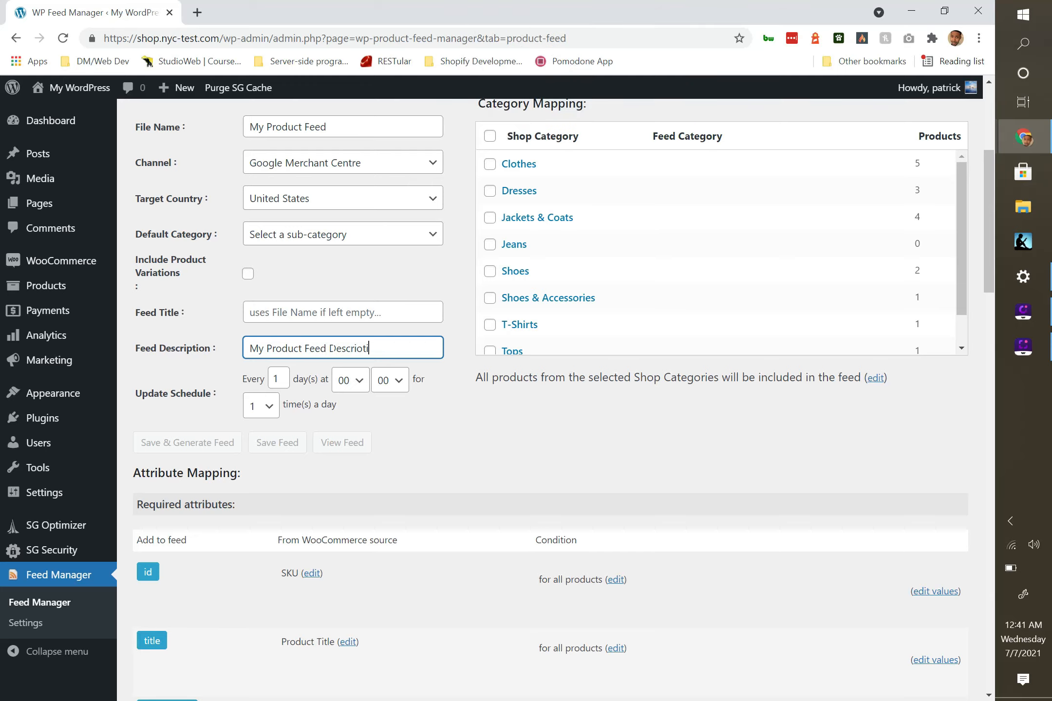
{"action": "key", "text": "BackSpace"}
{"action": "key", "text": "BackSpace"}
{"action": "type", "text": "ption"}
Schedule the feed to update every 7 days, with 23 as the hour.
{"action": "left_click", "coordinate": [277, 379]}
{"action": "key", "text": "BackSpace"}
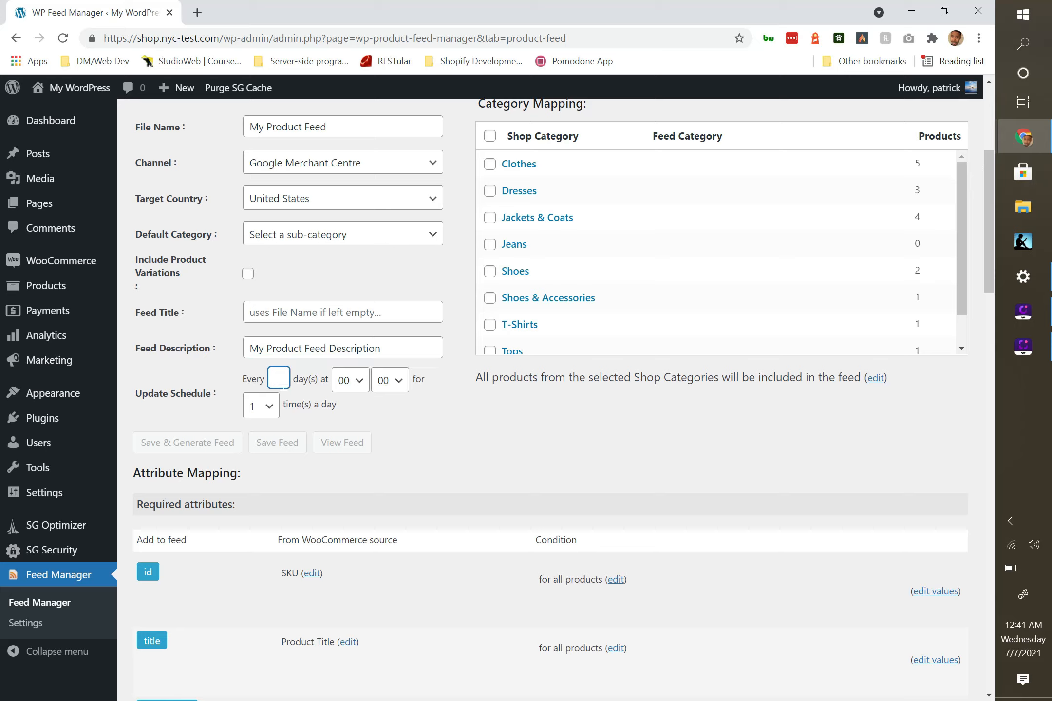
{"action": "type", "text": "7"}
{"action": "left_click", "coordinate": [351, 384]}
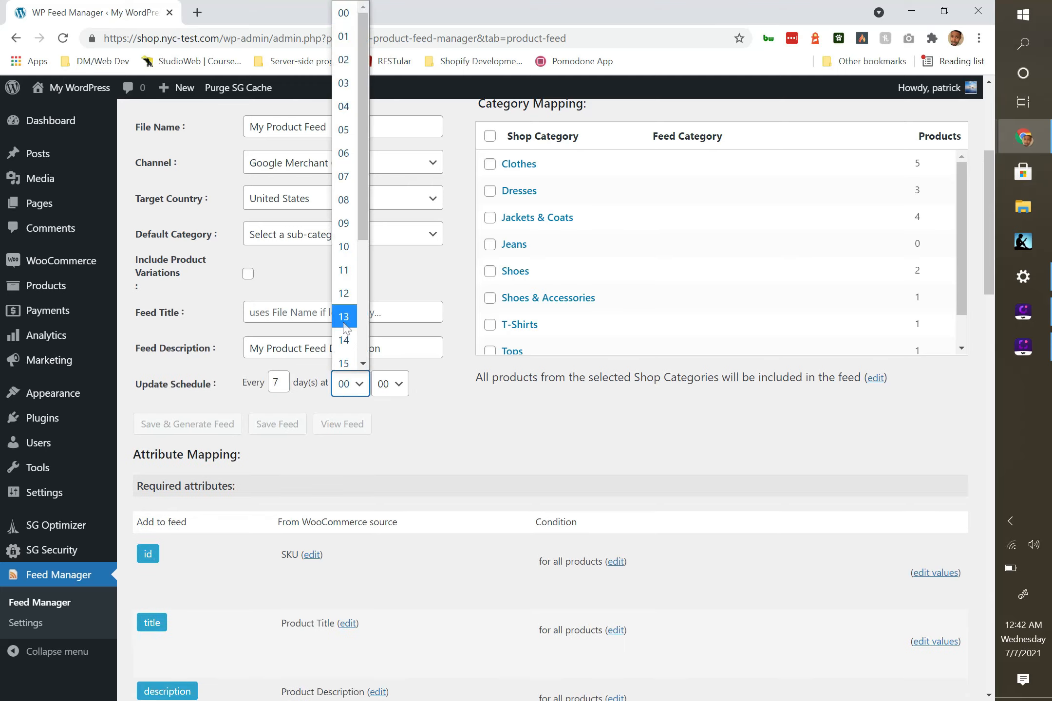
{"action": "scroll", "coordinate": [344, 329], "scroll_direction": "down", "scroll_amount": 3}
{"action": "left_click", "coordinate": [344, 359]}
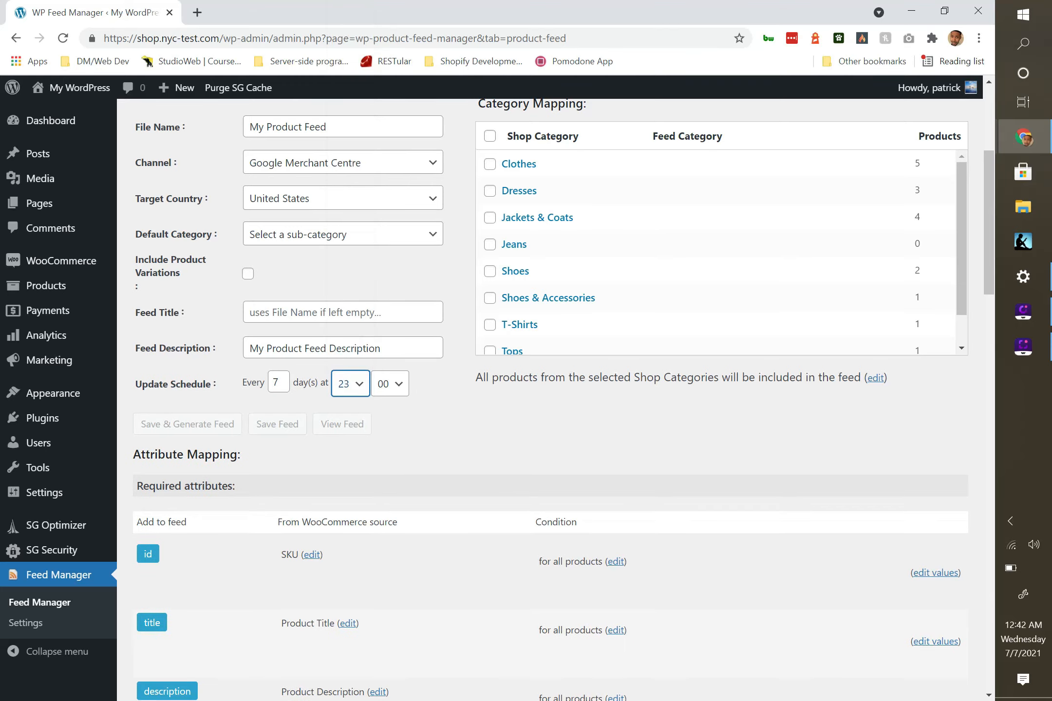
Set the minutes of the feed's update schedule to 59.
{"action": "left_click", "coordinate": [392, 383]}
{"action": "scroll", "coordinate": [392, 319], "scroll_direction": "down", "scroll_amount": 3}
{"action": "scroll", "coordinate": [392, 319], "scroll_direction": "down", "scroll_amount": 15}
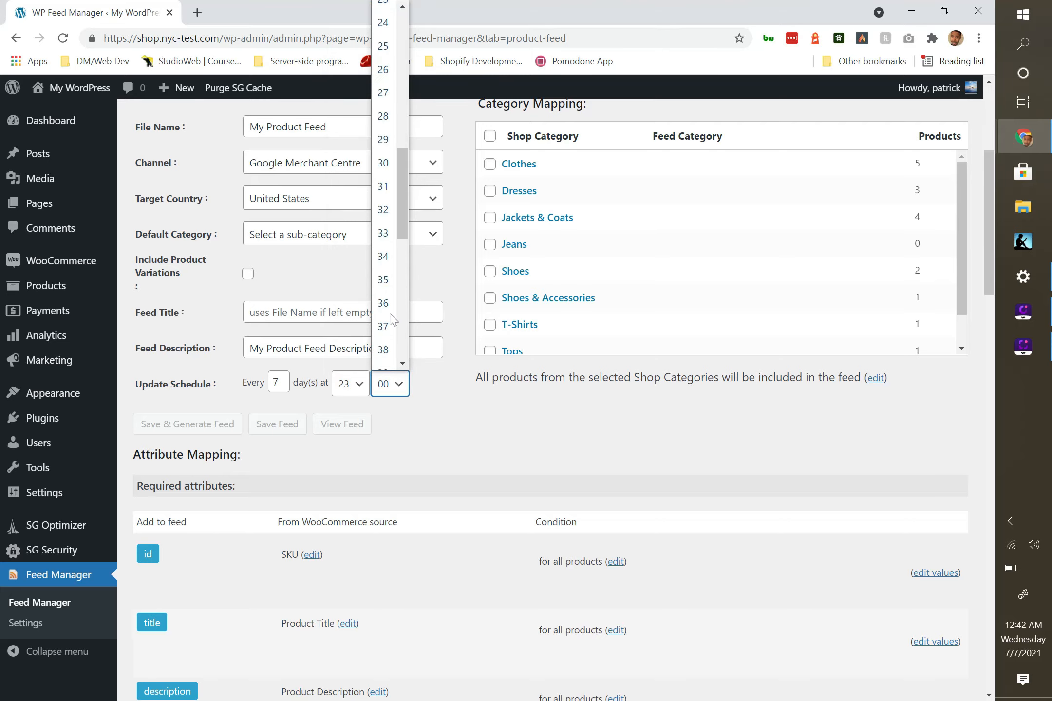
{"action": "left_click", "coordinate": [390, 363]}
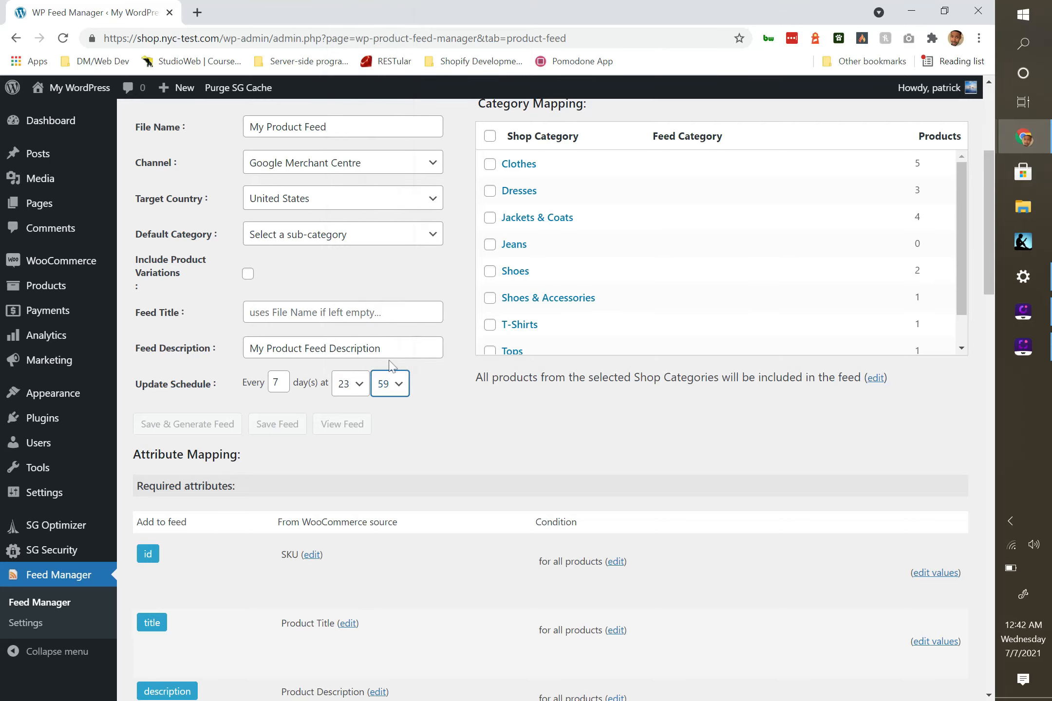
Include the Clothes shop category in the feed and map it to Apparel & Accessories > Clothing.
{"action": "scroll", "coordinate": [437, 413], "scroll_direction": "up", "scroll_amount": 1}
{"action": "scroll", "coordinate": [441, 413], "scroll_direction": "up", "scroll_amount": 2}
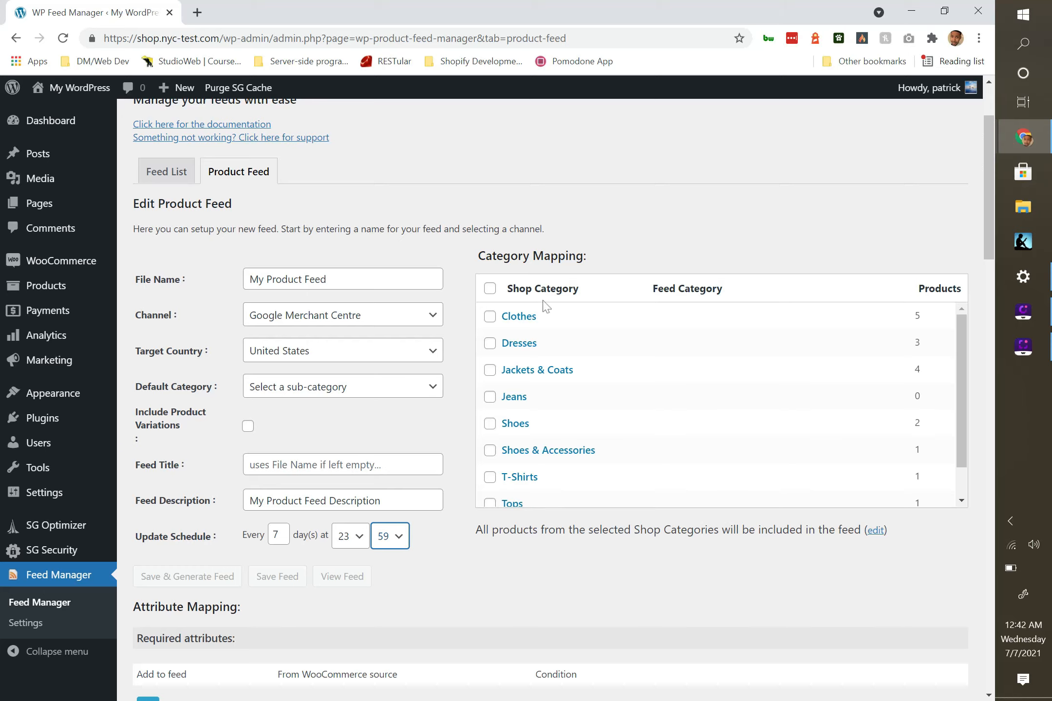
{"action": "scroll", "coordinate": [525, 436], "scroll_direction": "down", "scroll_amount": 1}
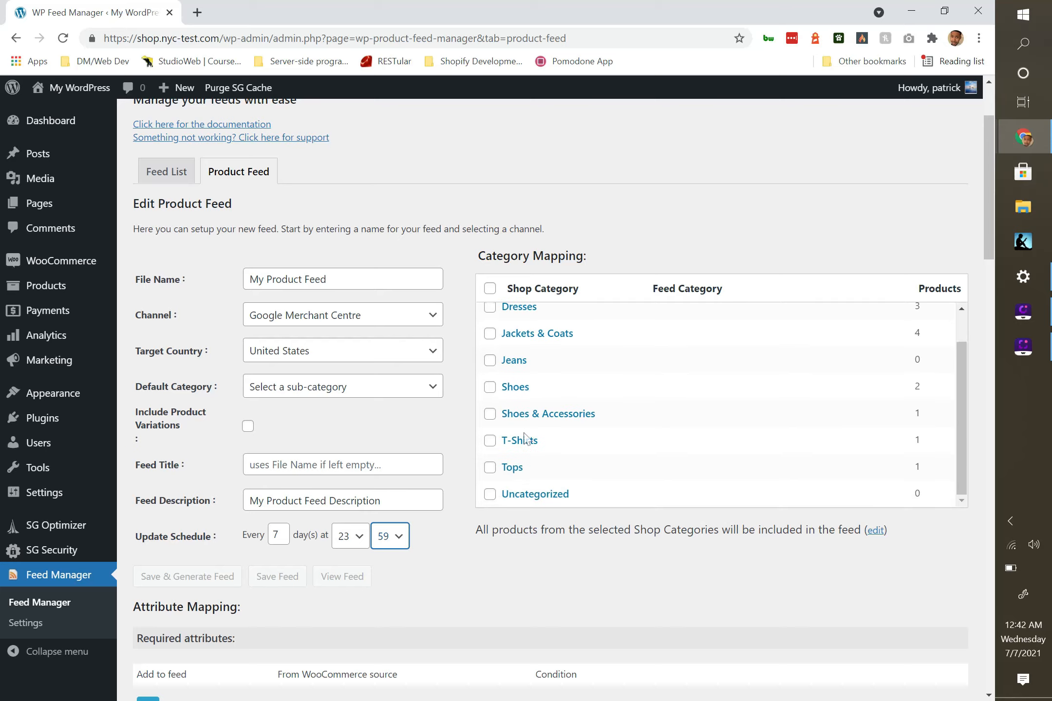
{"action": "scroll", "coordinate": [526, 440], "scroll_direction": "up", "scroll_amount": 1}
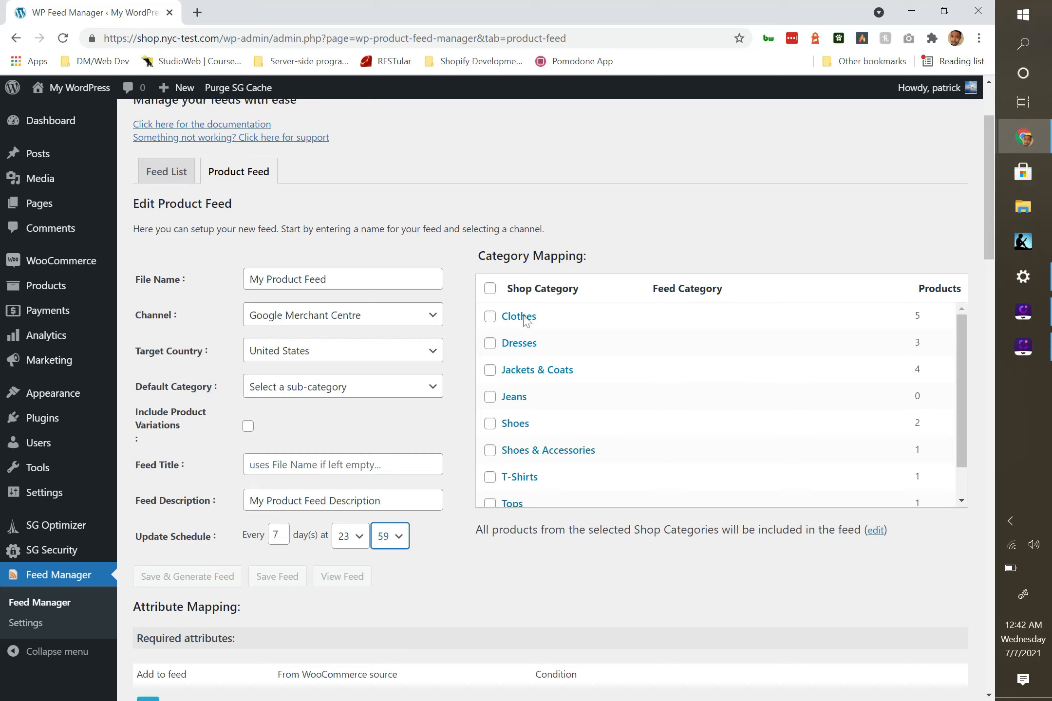
{"action": "left_click", "coordinate": [489, 321]}
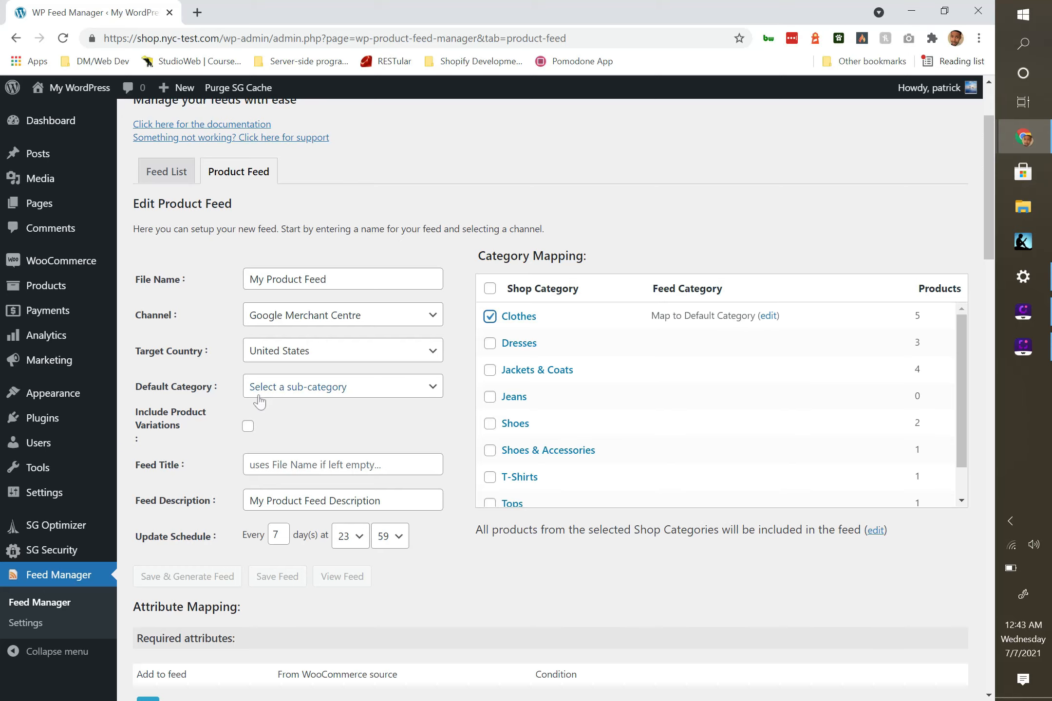
{"action": "left_click", "coordinate": [771, 317]}
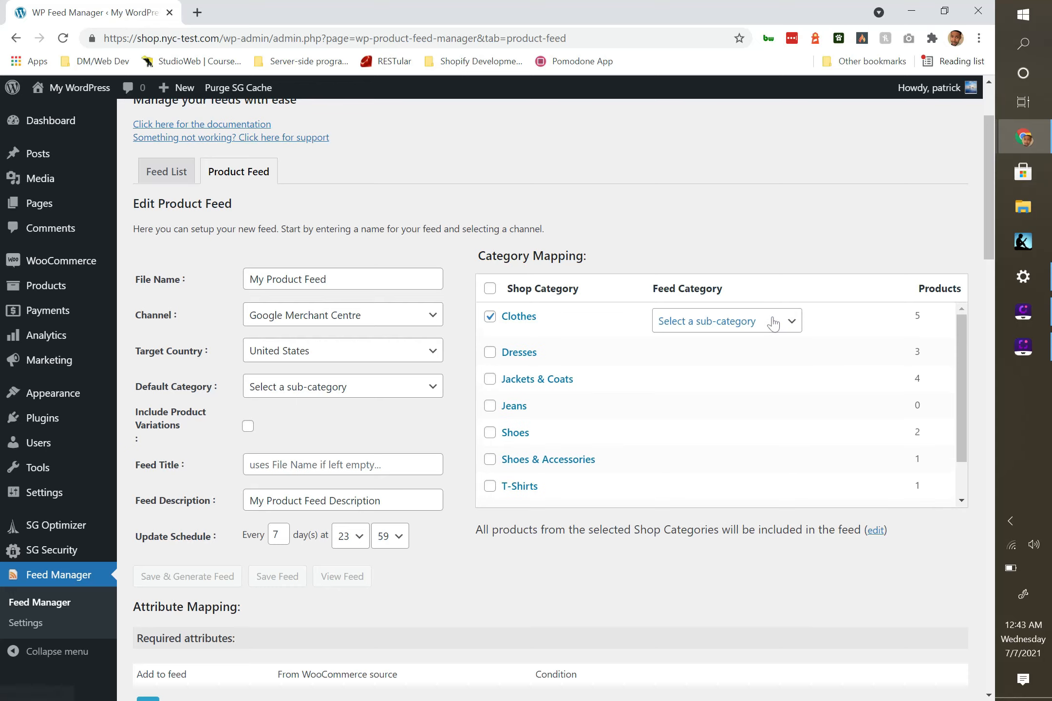
{"action": "left_click", "coordinate": [761, 322]}
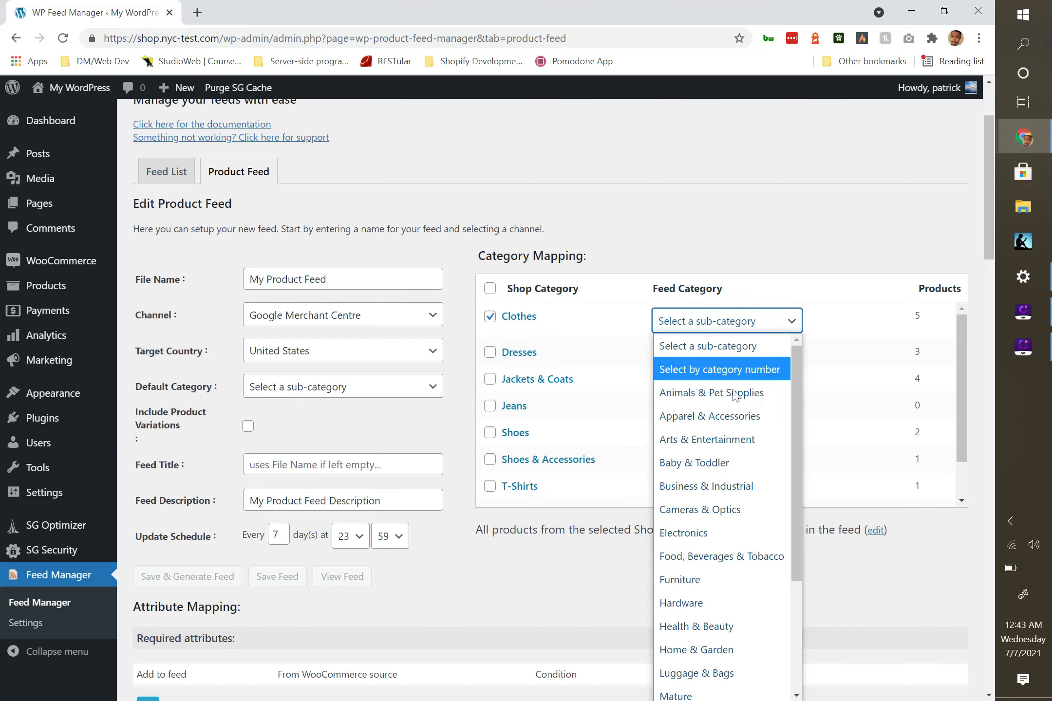
{"action": "left_click", "coordinate": [725, 415]}
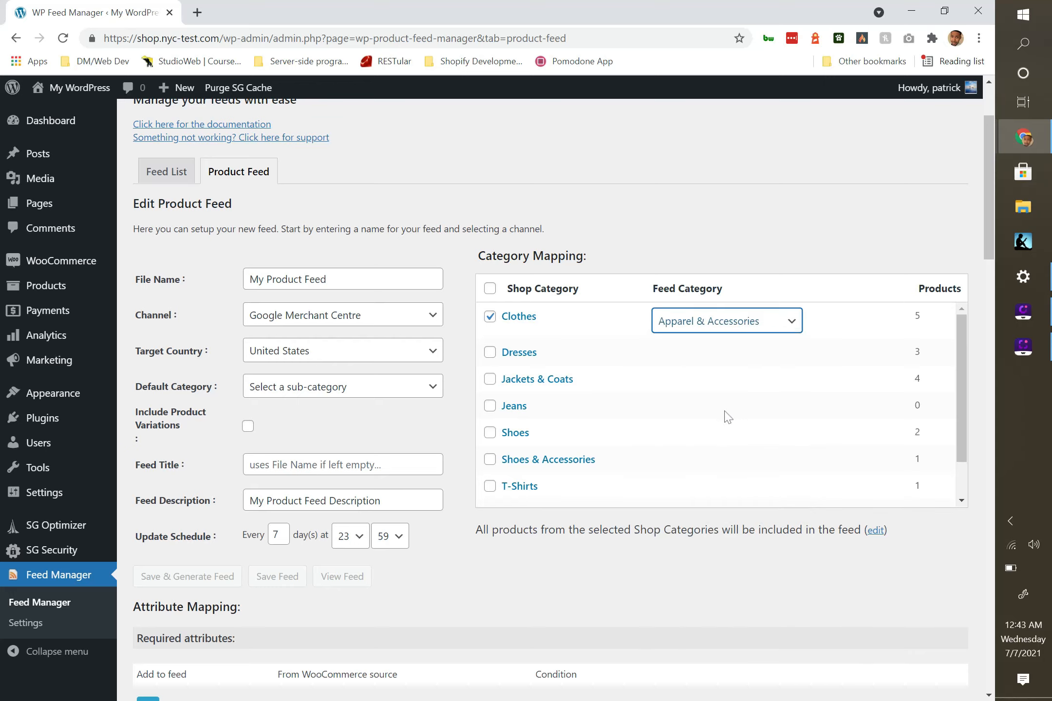
{"action": "left_click", "coordinate": [727, 350]}
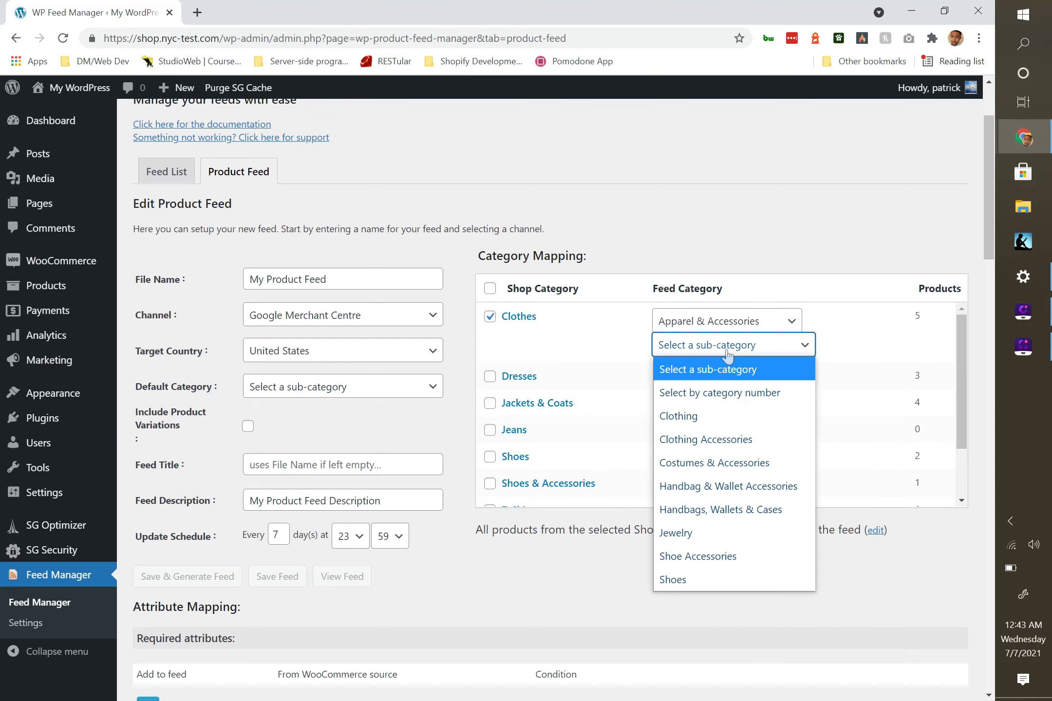
{"action": "left_click", "coordinate": [716, 417]}
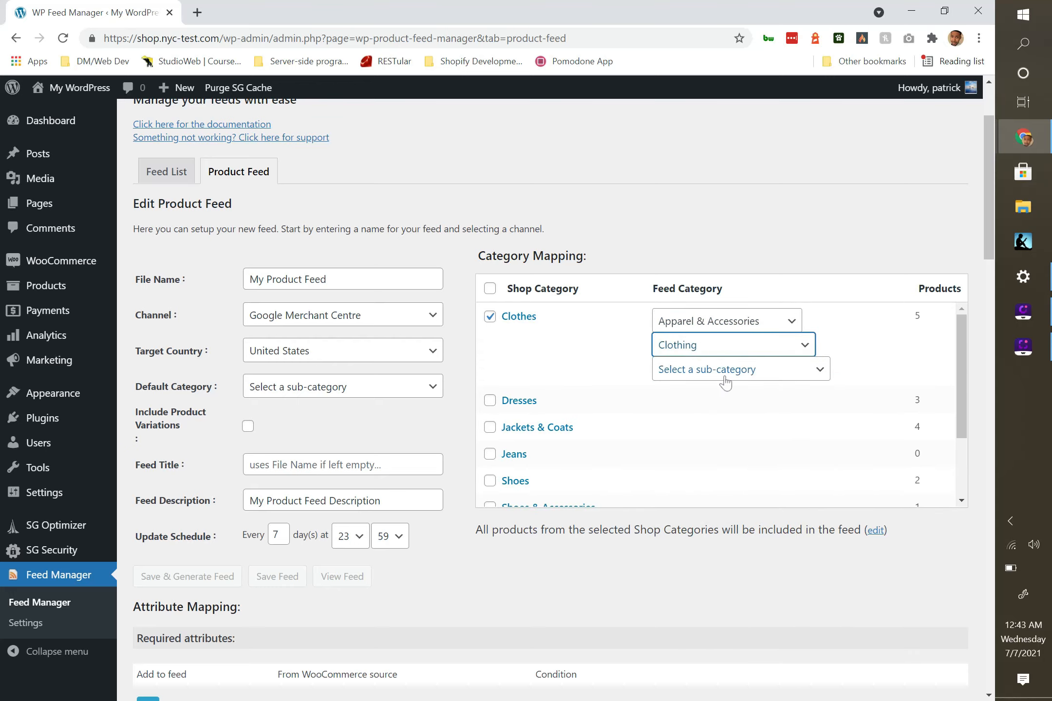
{"action": "left_click", "coordinate": [725, 377]}
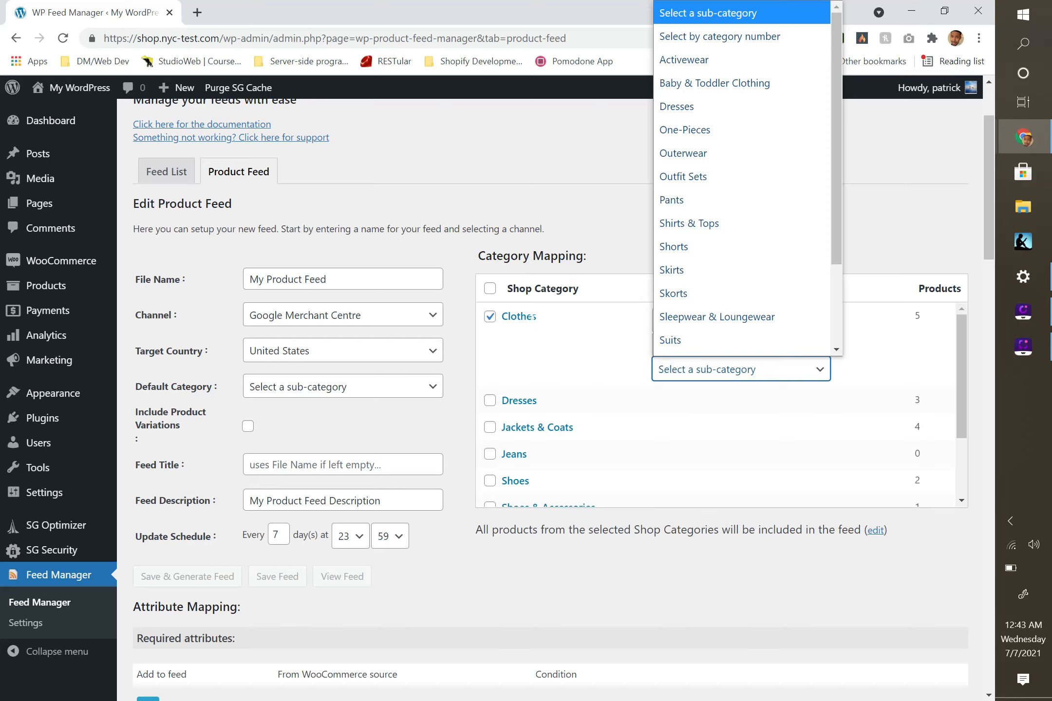
{"action": "left_click", "coordinate": [629, 257]}
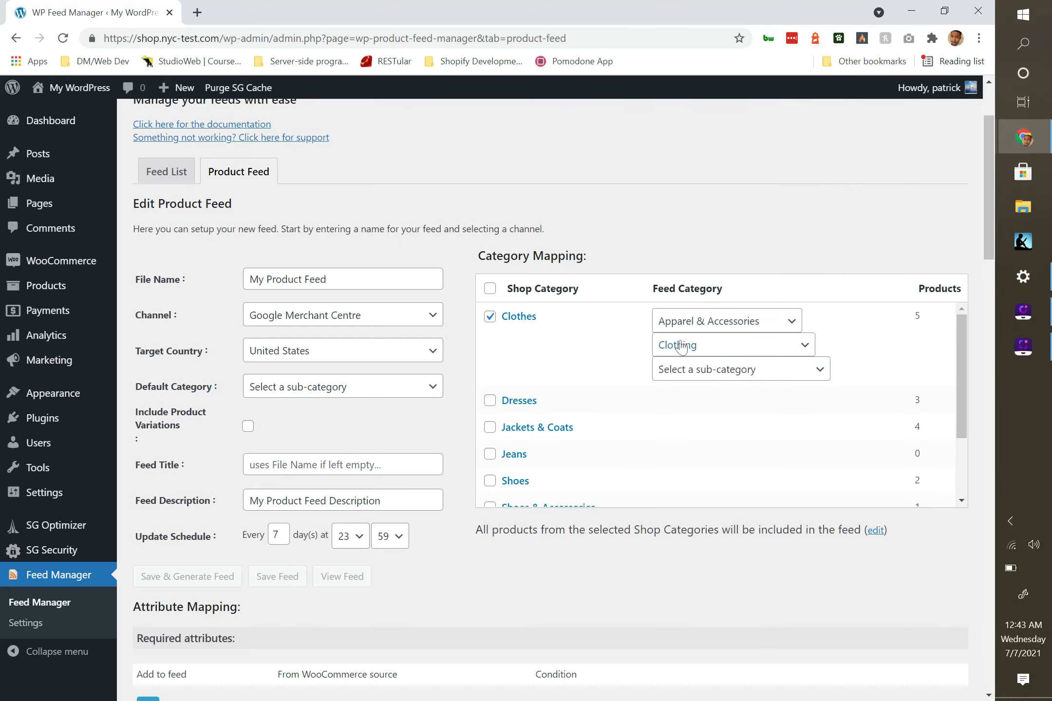
Include the Dresses shop category and map it to Apparel & Accessories > Clothing > Dresses.
{"action": "scroll", "coordinate": [569, 399], "scroll_direction": "down", "scroll_amount": 2}
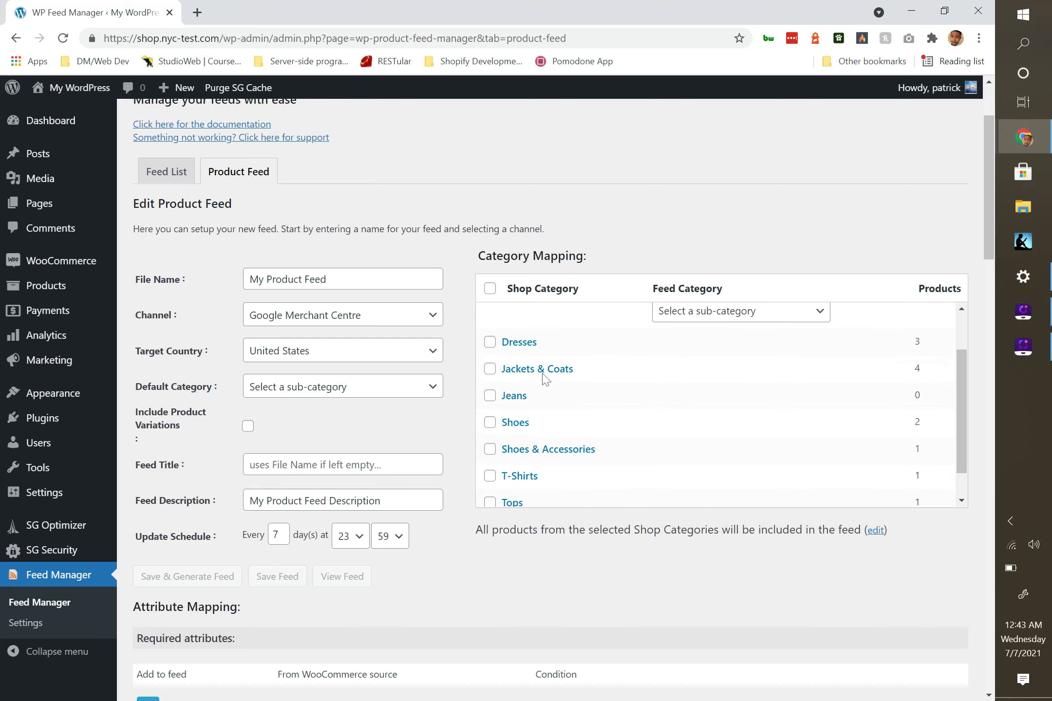
{"action": "scroll", "coordinate": [543, 380], "scroll_direction": "up", "scroll_amount": 2}
{"action": "left_click", "coordinate": [490, 400]}
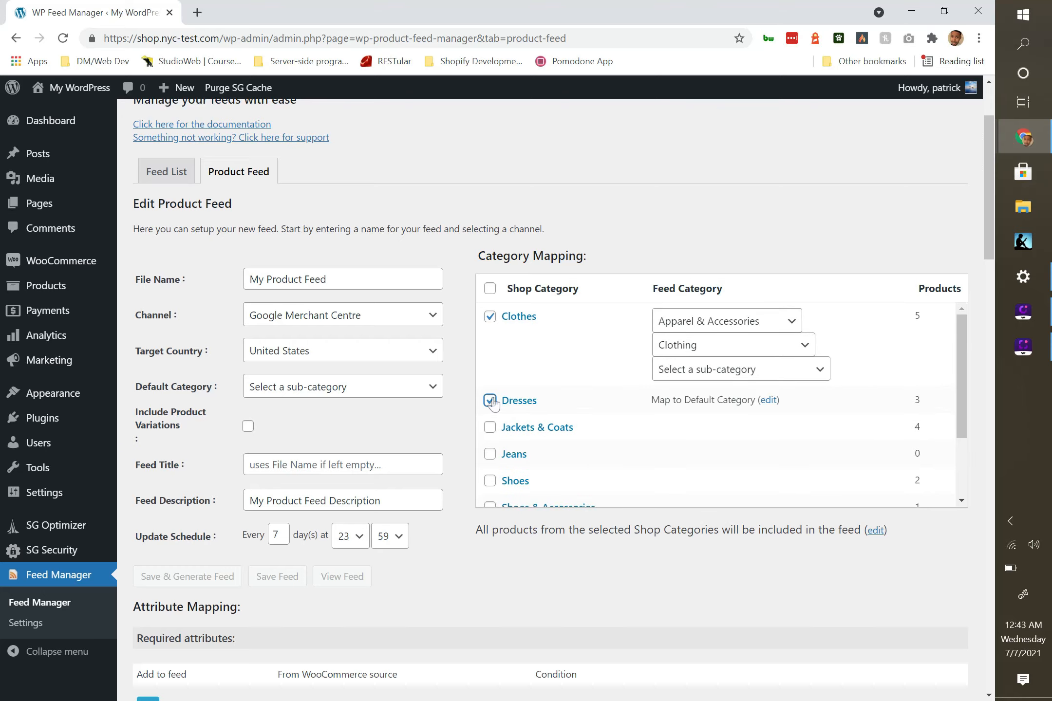
{"action": "left_click", "coordinate": [758, 400]}
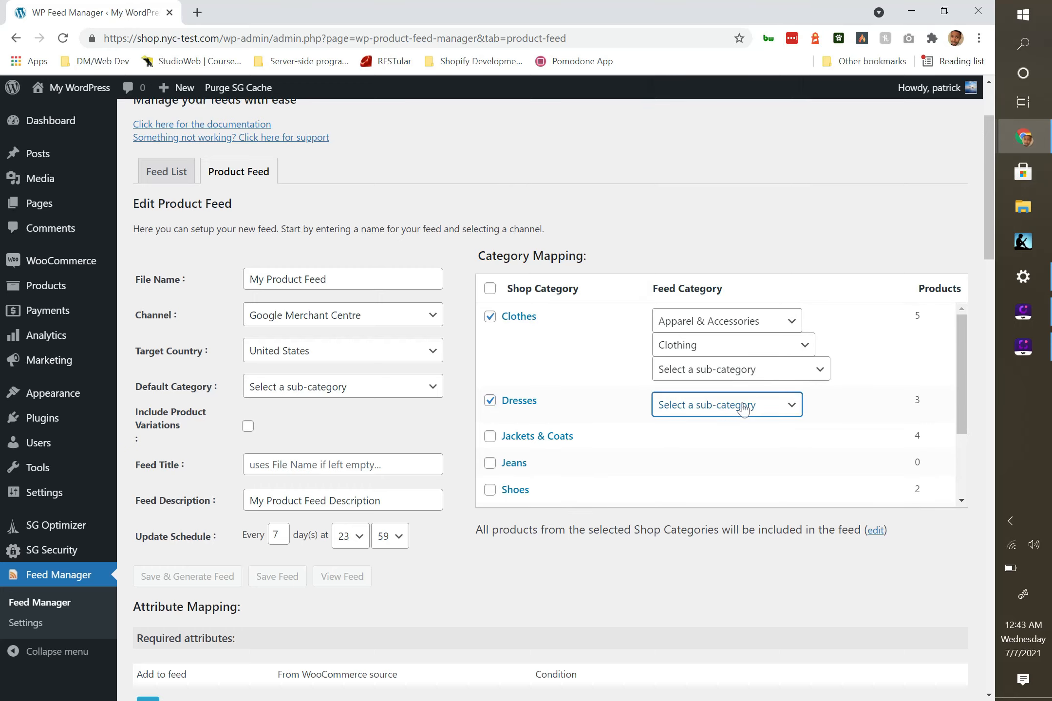
{"action": "left_click", "coordinate": [745, 409]}
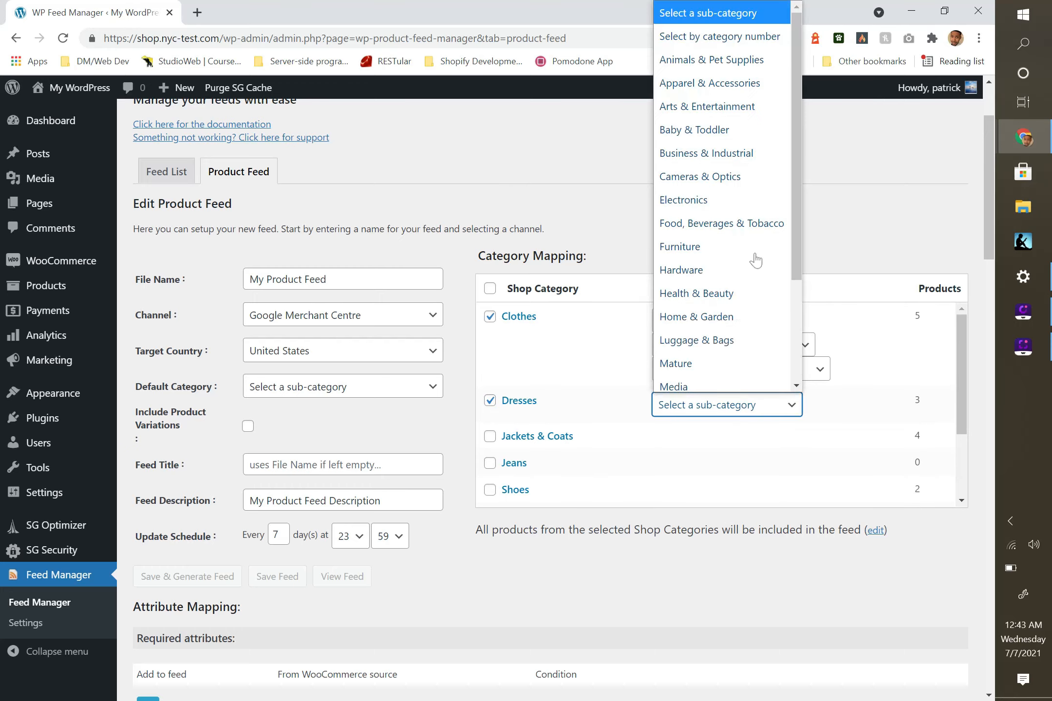
{"action": "left_click", "coordinate": [731, 74]}
{"action": "left_click", "coordinate": [694, 431]}
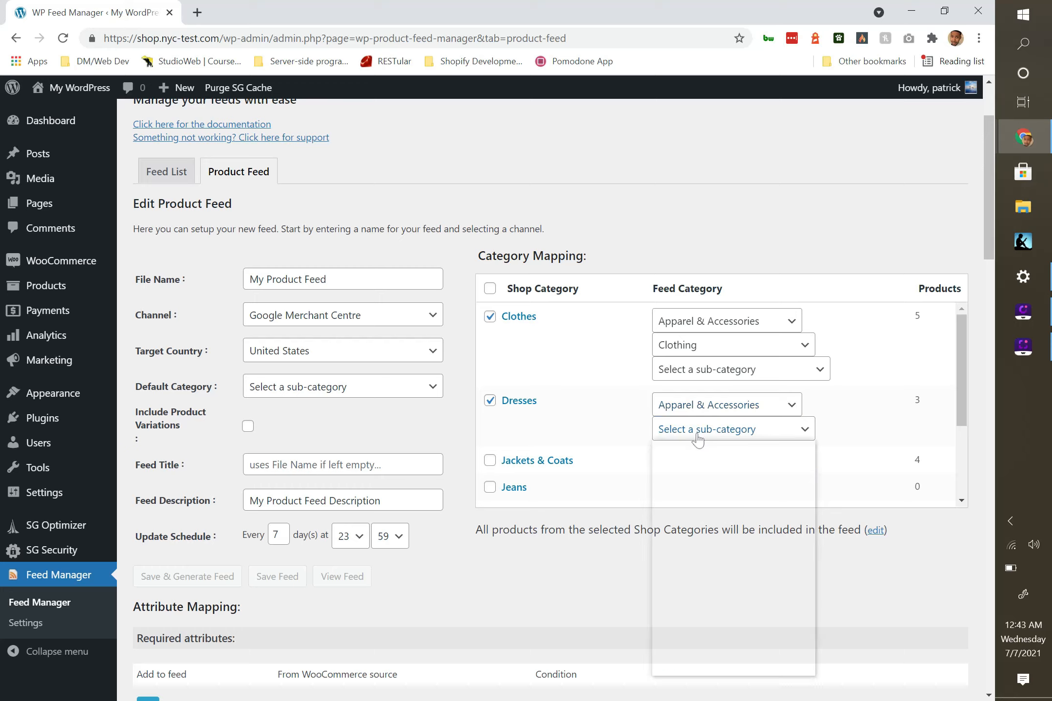
{"action": "left_click", "coordinate": [706, 506]}
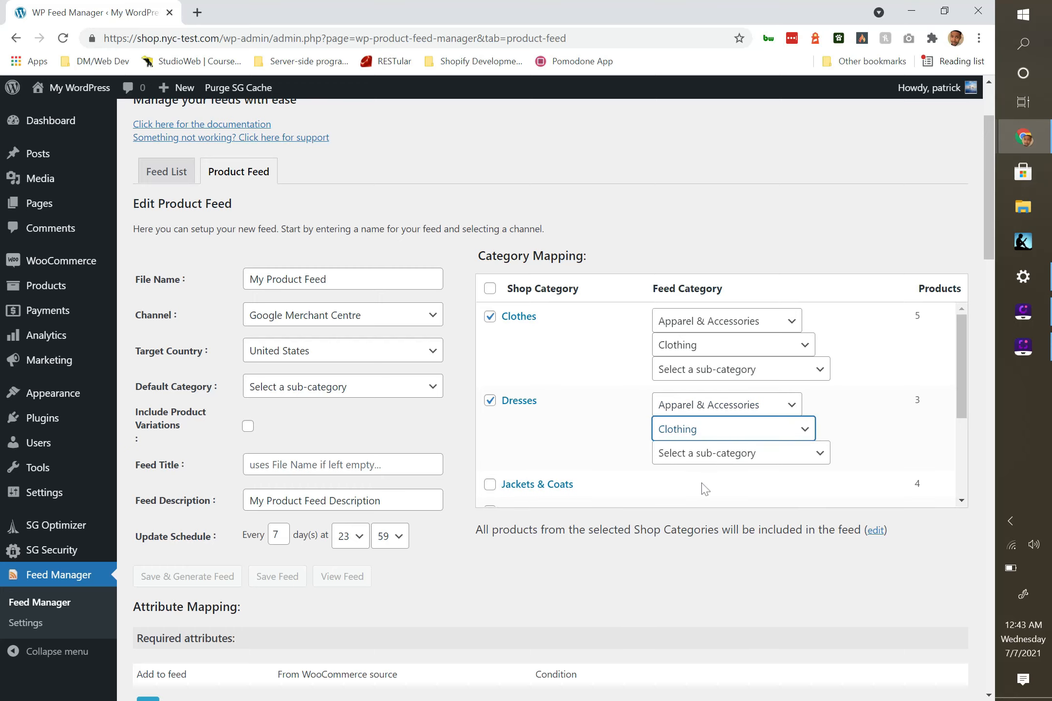
{"action": "left_click", "coordinate": [682, 454]}
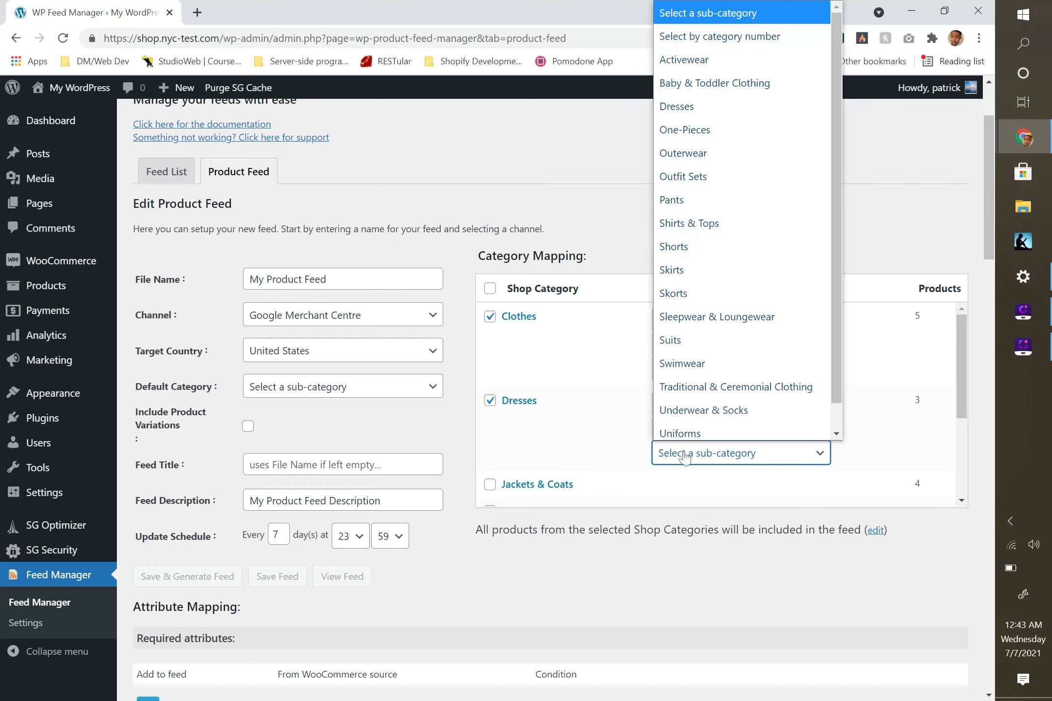
{"action": "left_click", "coordinate": [692, 103]}
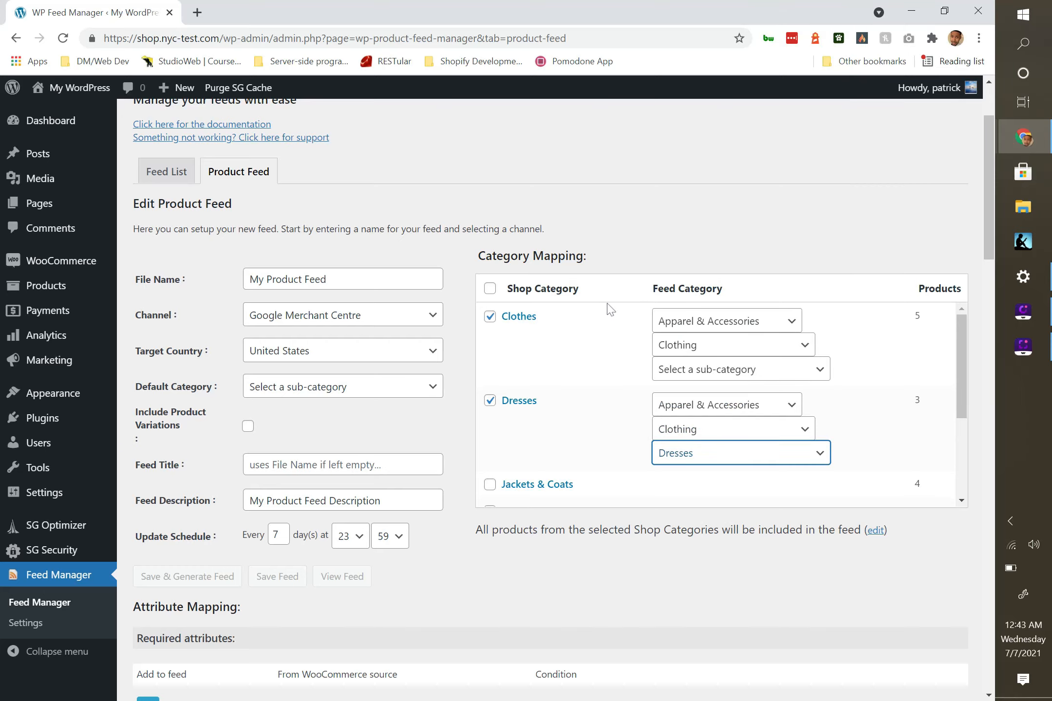
Review the remaining shop categories and the required attribute mappings, from id and title through availability, brand, gender and size to identifier_exists.
{"action": "scroll", "coordinate": [628, 390], "scroll_direction": "down", "scroll_amount": 3}
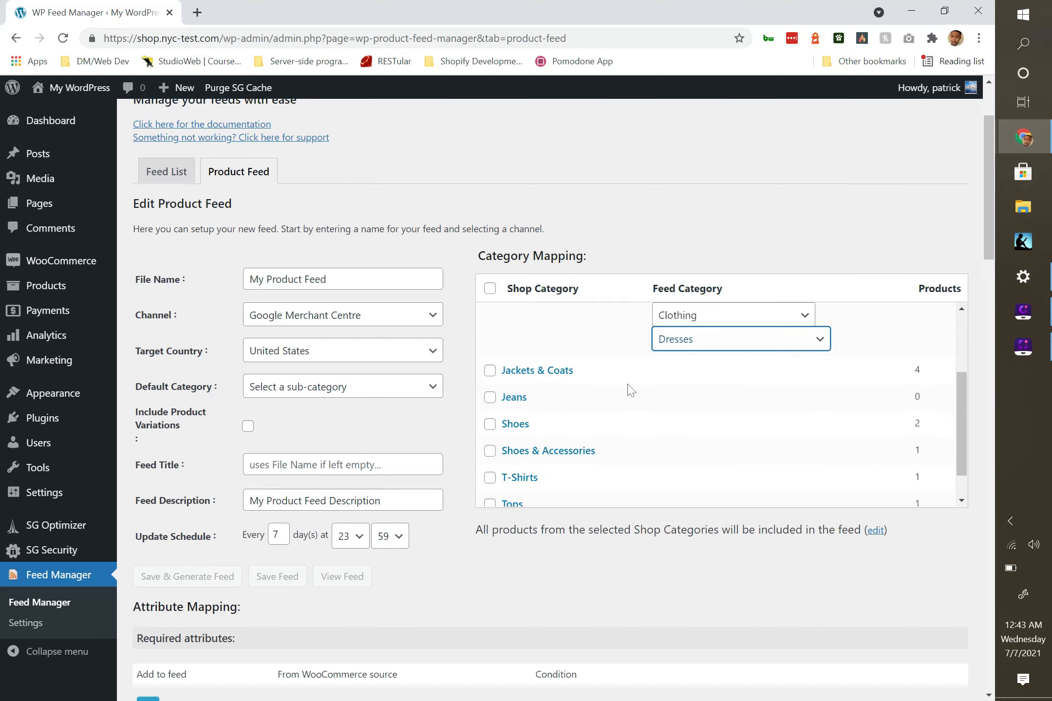
{"action": "scroll", "coordinate": [628, 390], "scroll_direction": "up", "scroll_amount": 3}
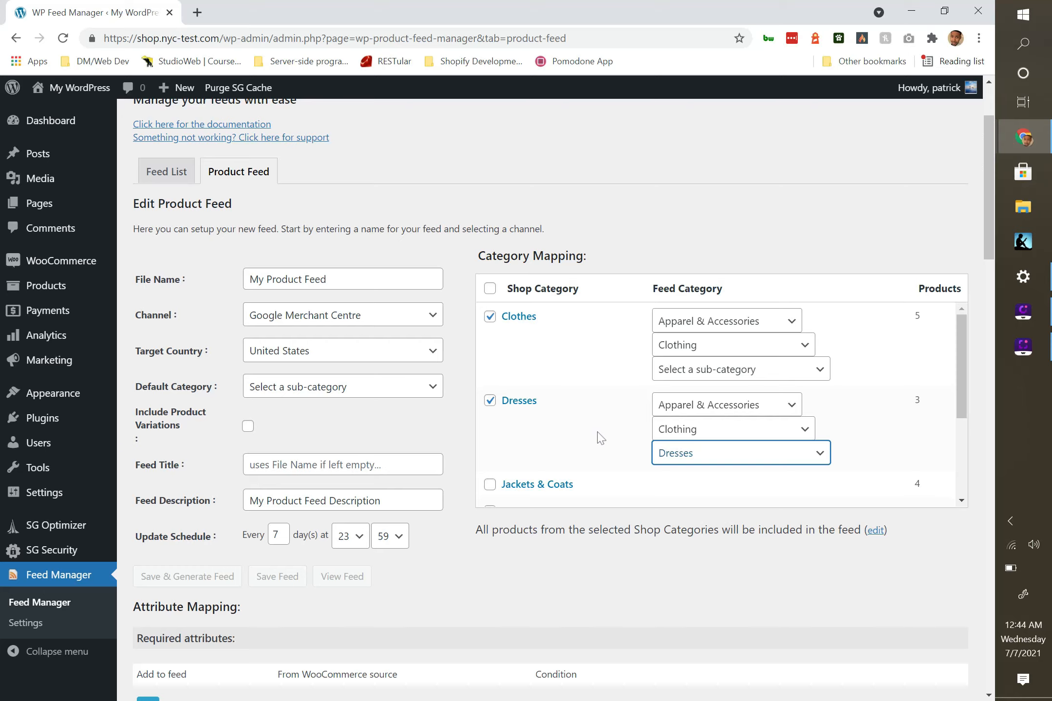
{"action": "scroll", "coordinate": [600, 438], "scroll_direction": "down", "scroll_amount": 2}
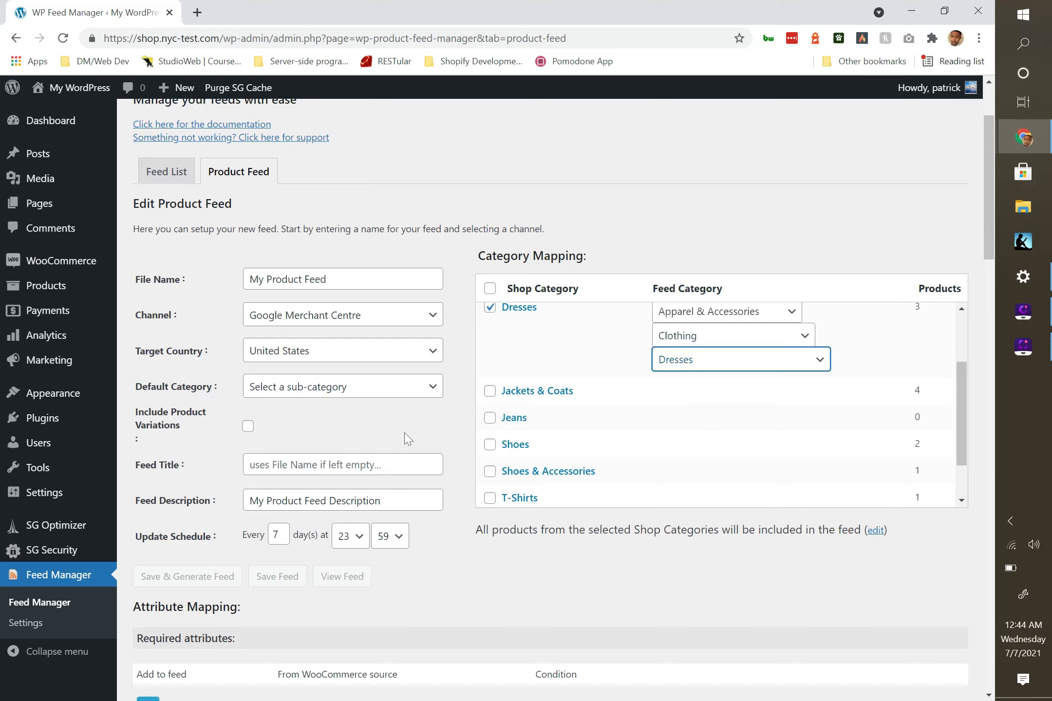
{"action": "scroll", "coordinate": [455, 461], "scroll_direction": "down", "scroll_amount": 6}
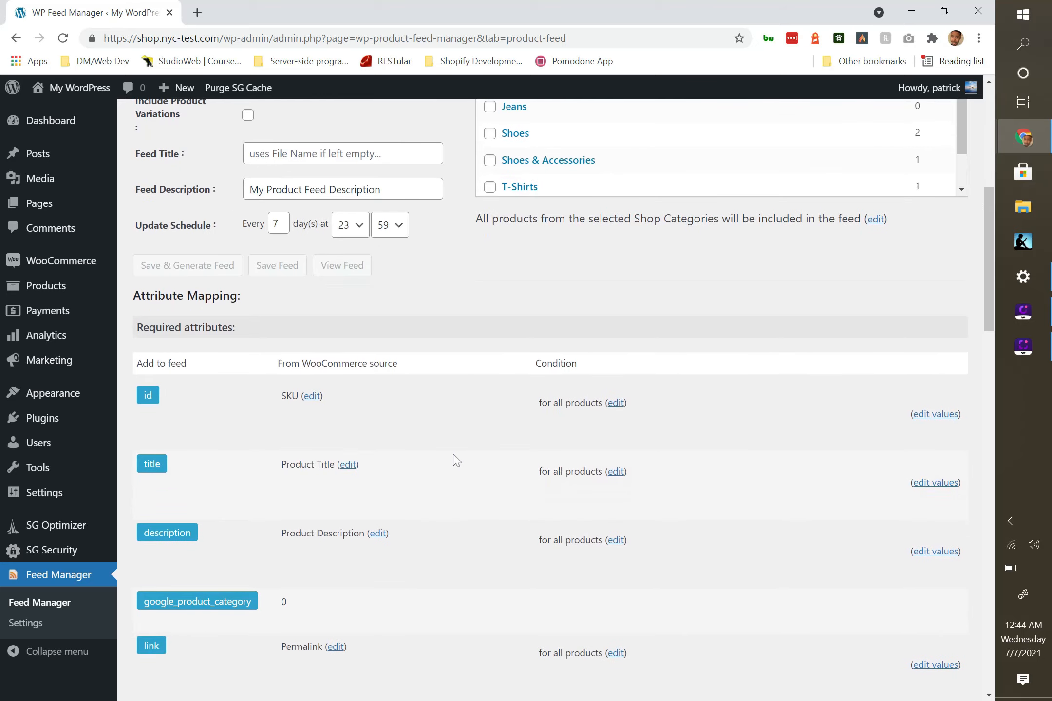
{"action": "scroll", "coordinate": [267, 361], "scroll_direction": "down", "scroll_amount": 1}
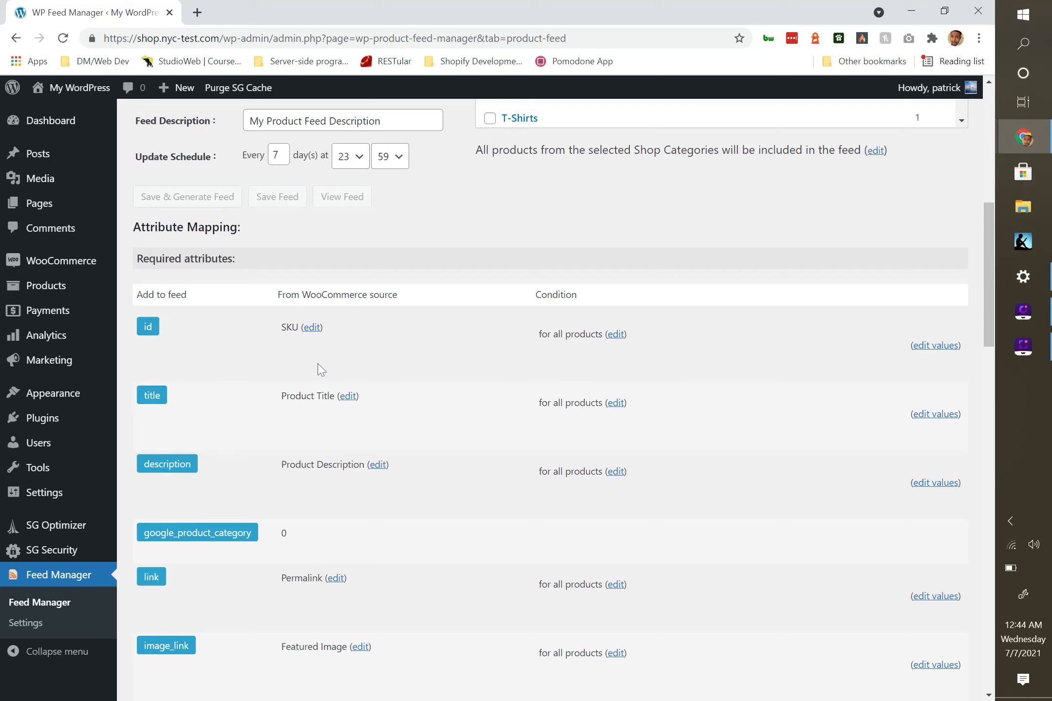
{"action": "scroll", "coordinate": [307, 365], "scroll_direction": "down", "scroll_amount": 1}
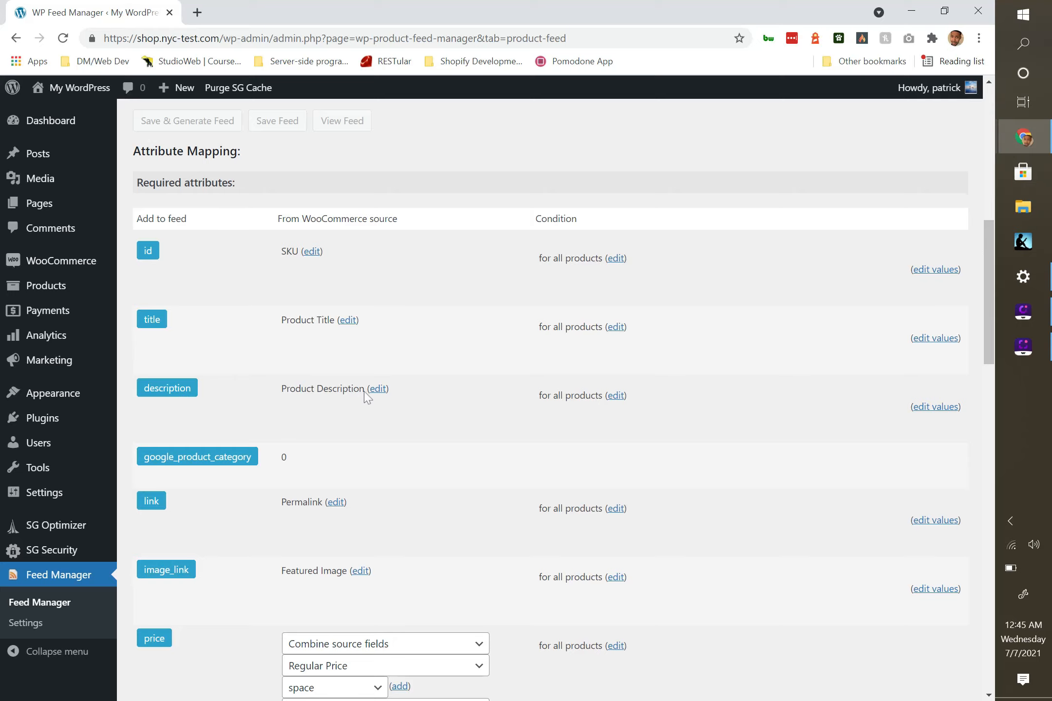
{"action": "scroll", "coordinate": [275, 426], "scroll_direction": "down", "scroll_amount": 3}
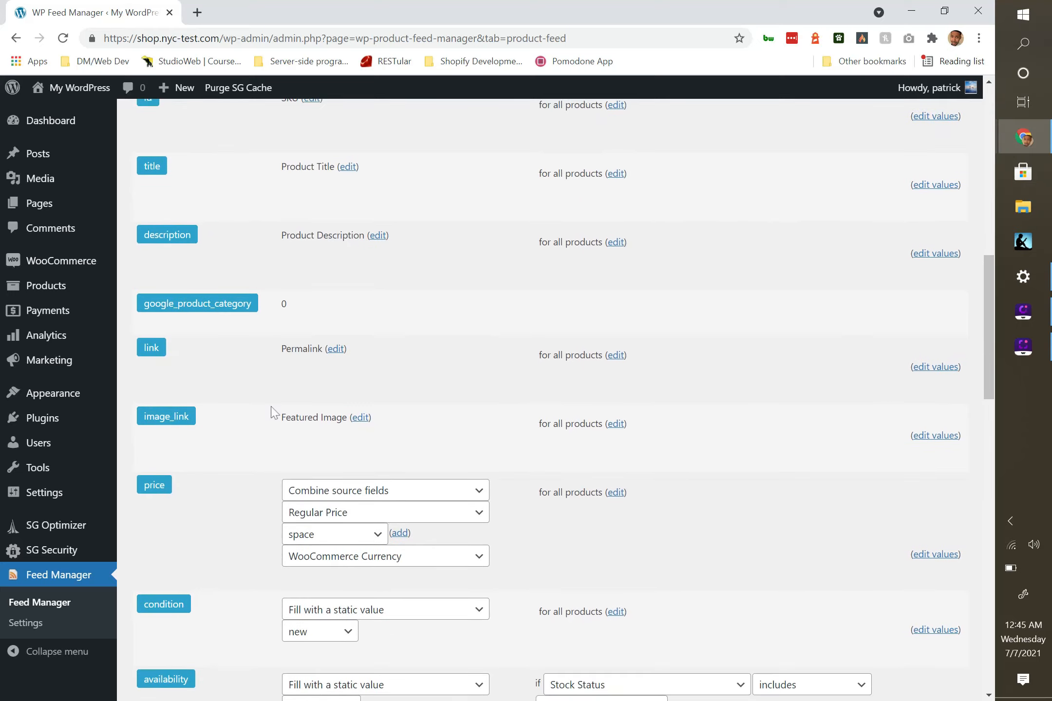
{"action": "scroll", "coordinate": [383, 347], "scroll_direction": "up", "scroll_amount": 1}
{"action": "scroll", "coordinate": [357, 352], "scroll_direction": "down", "scroll_amount": 1}
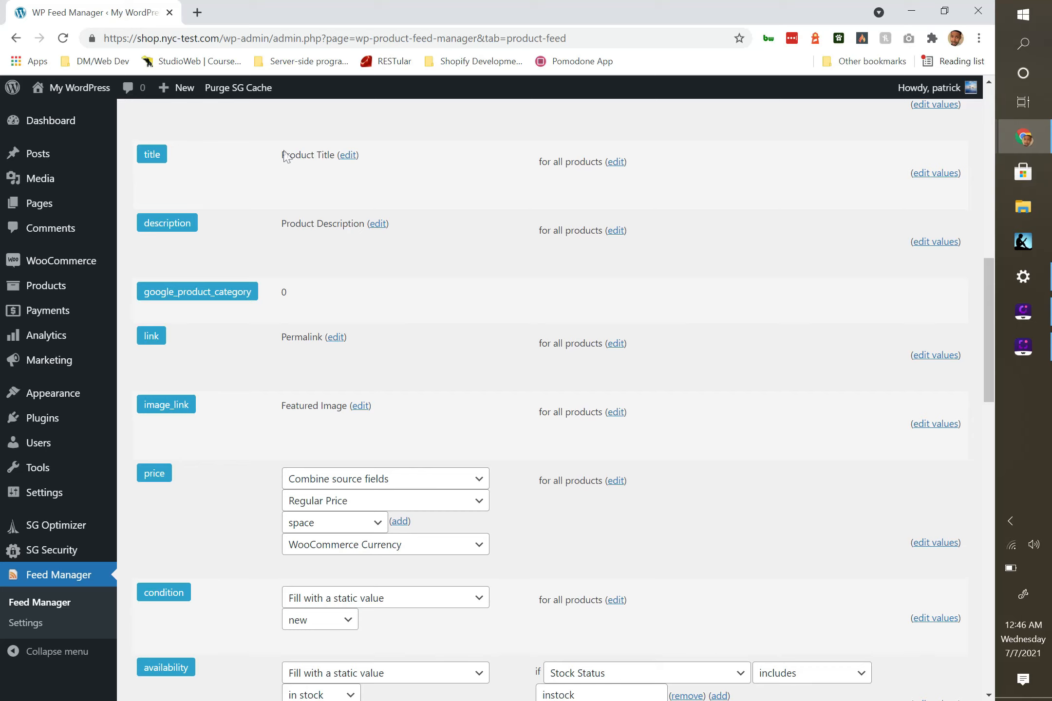
{"action": "scroll", "coordinate": [285, 156], "scroll_direction": "down", "scroll_amount": 3}
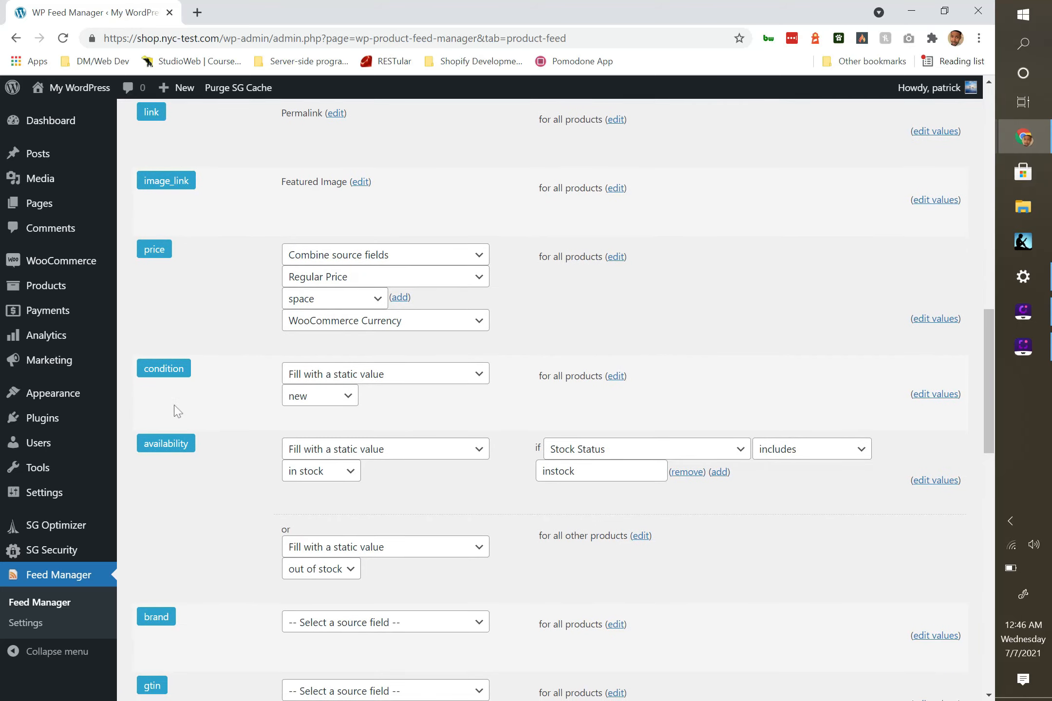
{"action": "scroll", "coordinate": [176, 448], "scroll_direction": "down", "scroll_amount": 2}
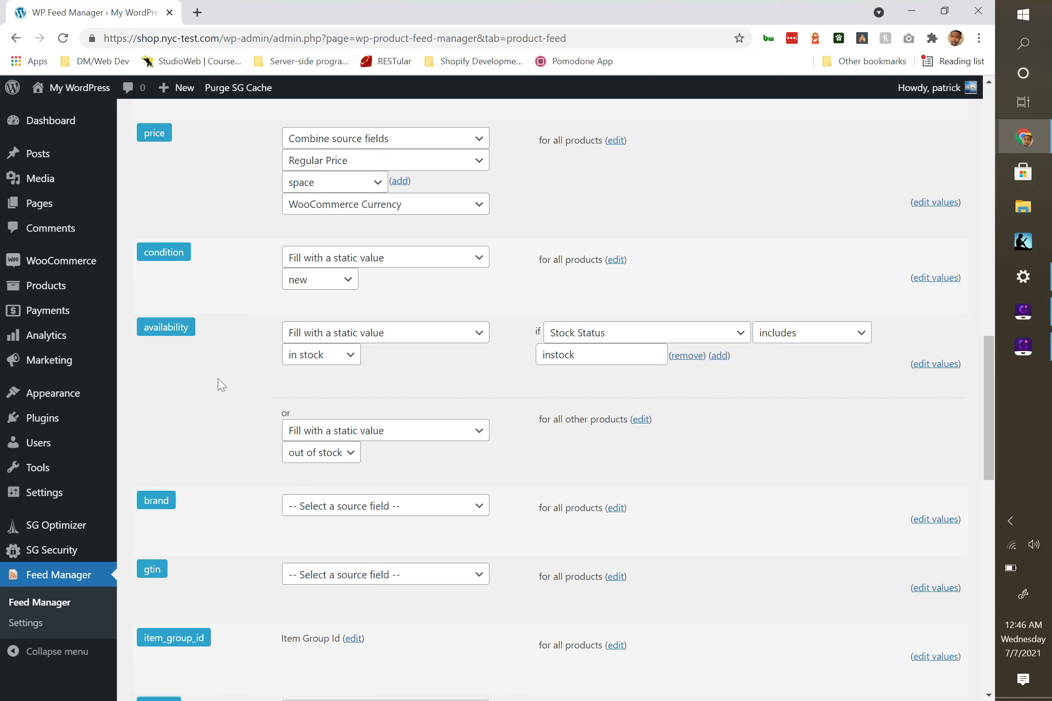
{"action": "scroll", "coordinate": [222, 384], "scroll_direction": "up", "scroll_amount": 5}
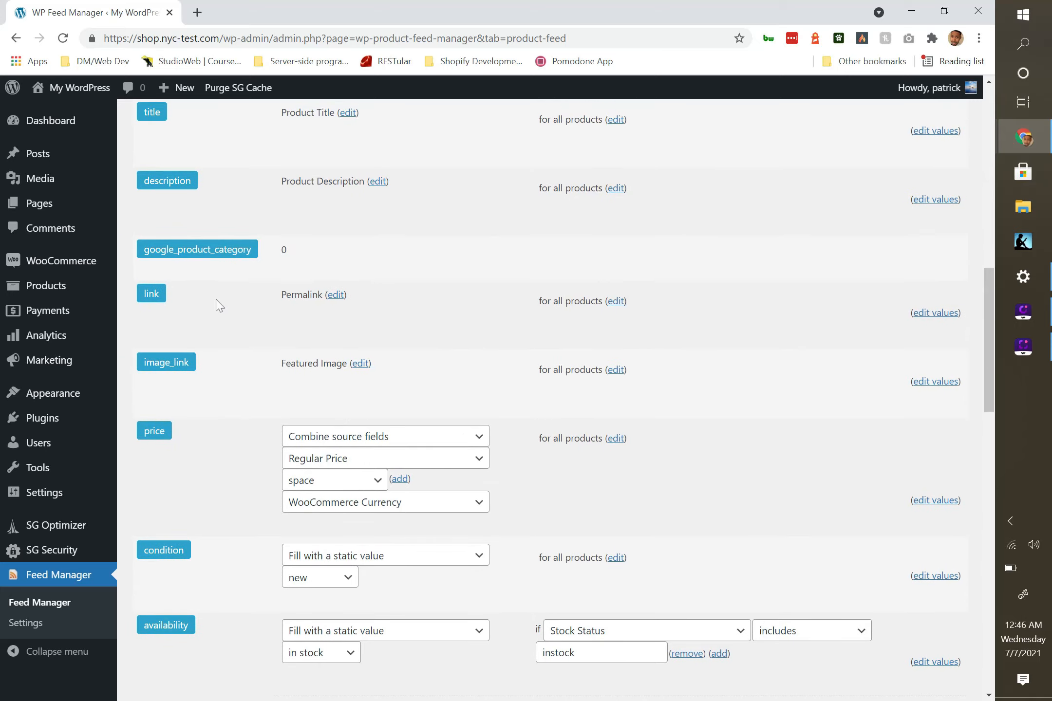
{"action": "scroll", "coordinate": [220, 305], "scroll_direction": "down", "scroll_amount": 10}
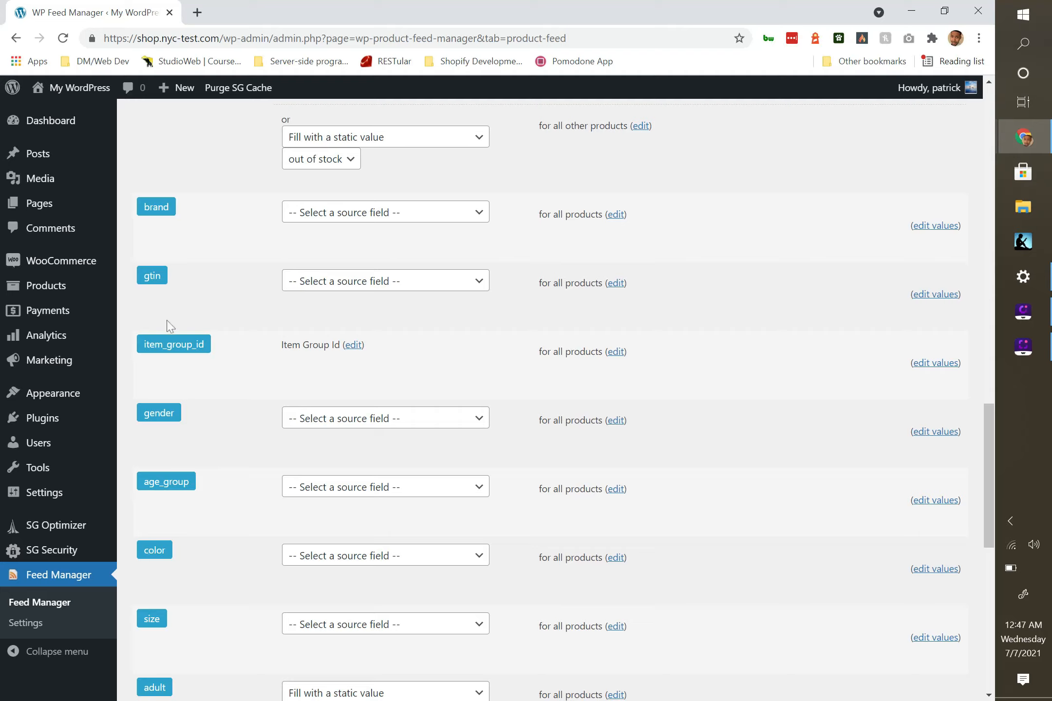
{"action": "scroll", "coordinate": [166, 360], "scroll_direction": "down", "scroll_amount": 2}
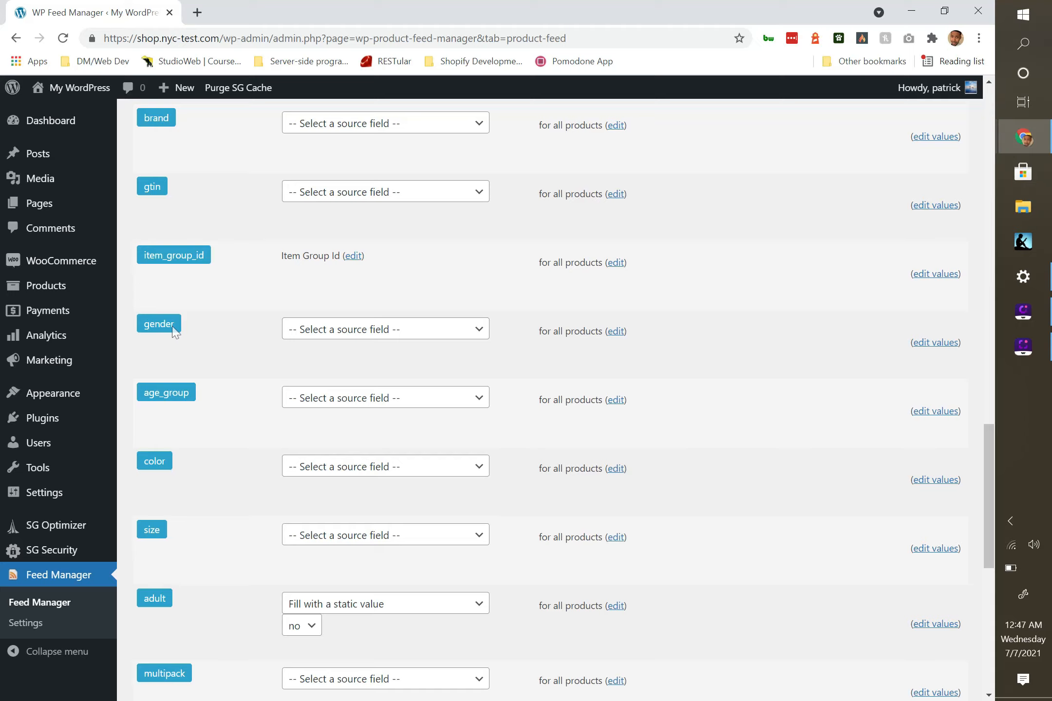
{"action": "scroll", "coordinate": [168, 322], "scroll_direction": "down", "scroll_amount": 2}
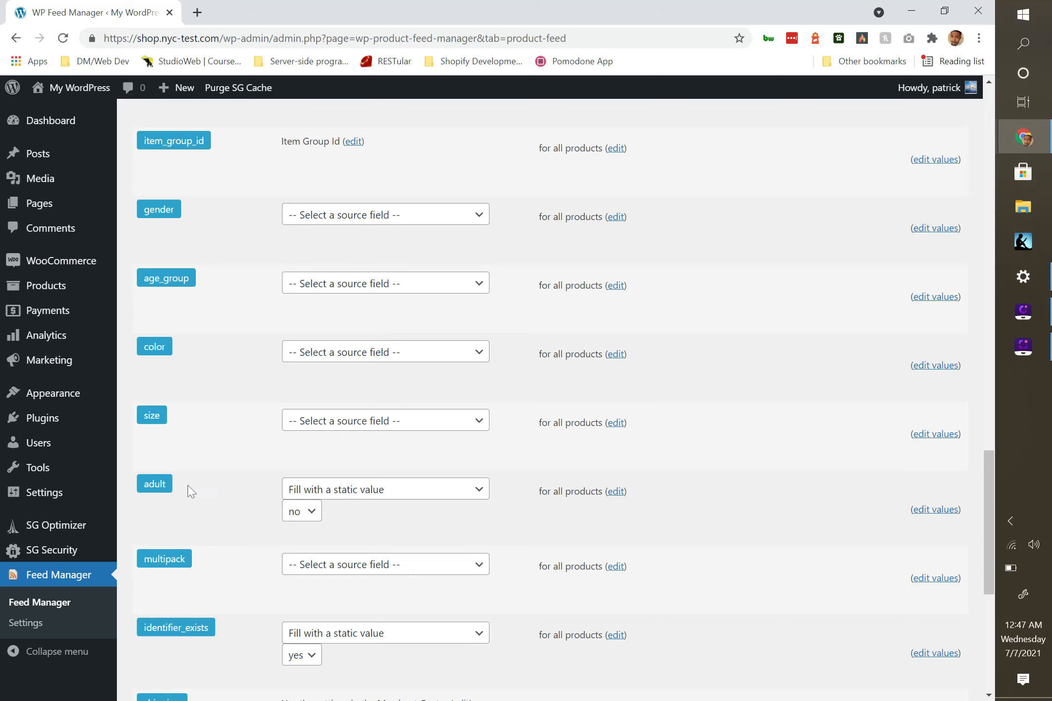
Fill the gender attribute with the static value unisex.
{"action": "scroll", "coordinate": [188, 490], "scroll_direction": "up", "scroll_amount": 1}
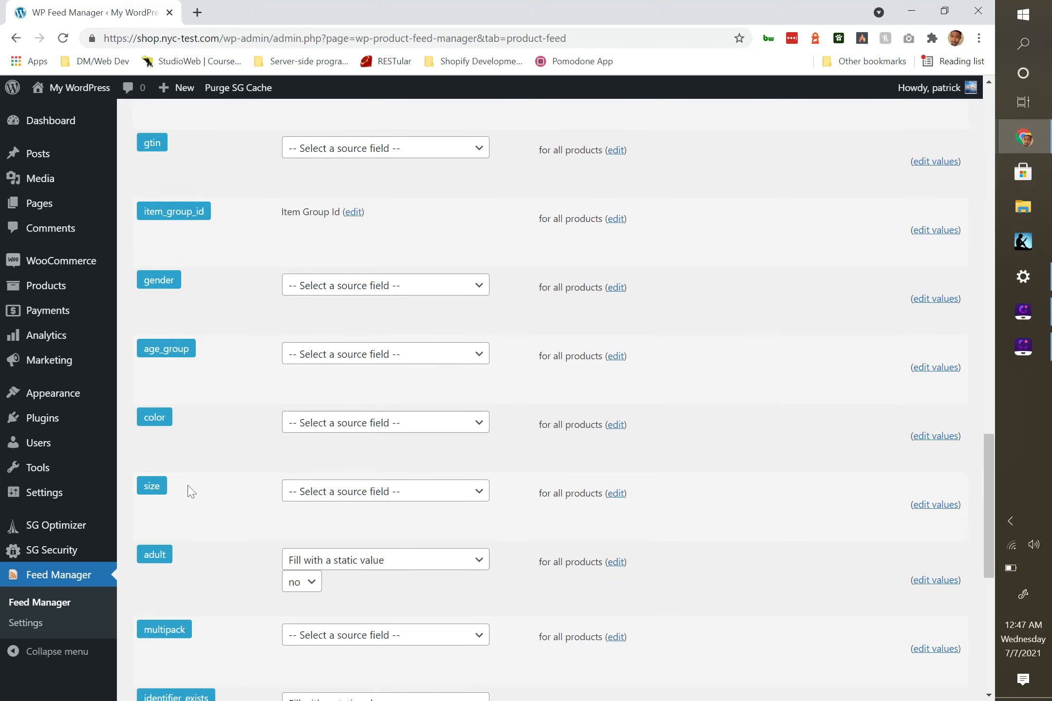
{"action": "left_click", "coordinate": [350, 290]}
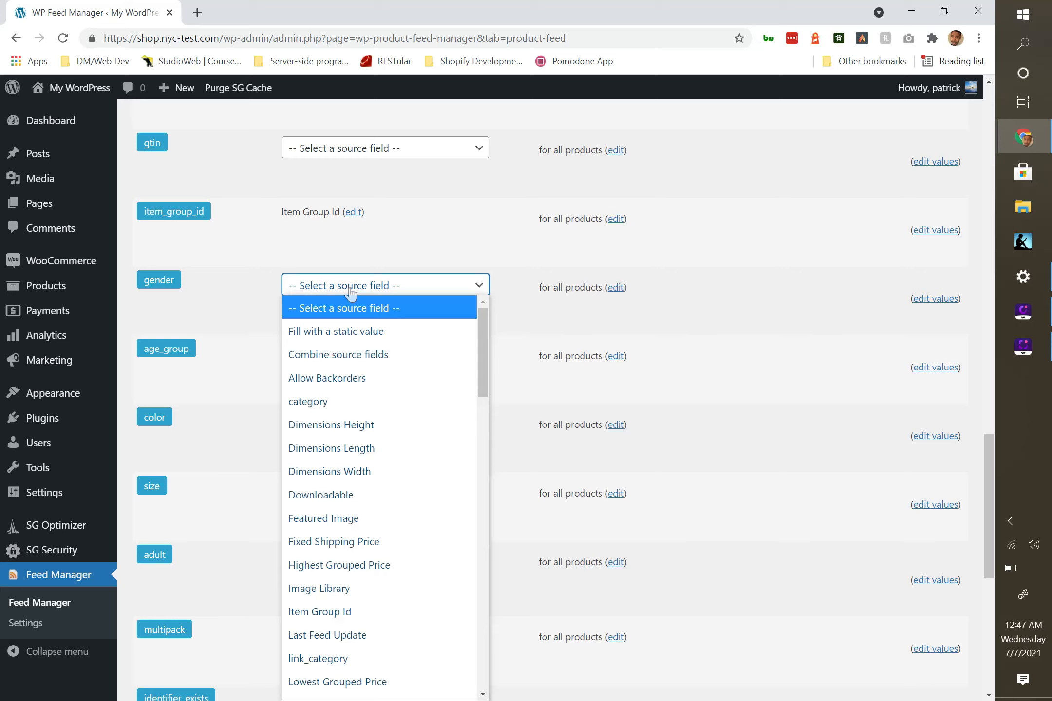
{"action": "left_click", "coordinate": [341, 290]}
{"action": "left_click", "coordinate": [341, 290]}
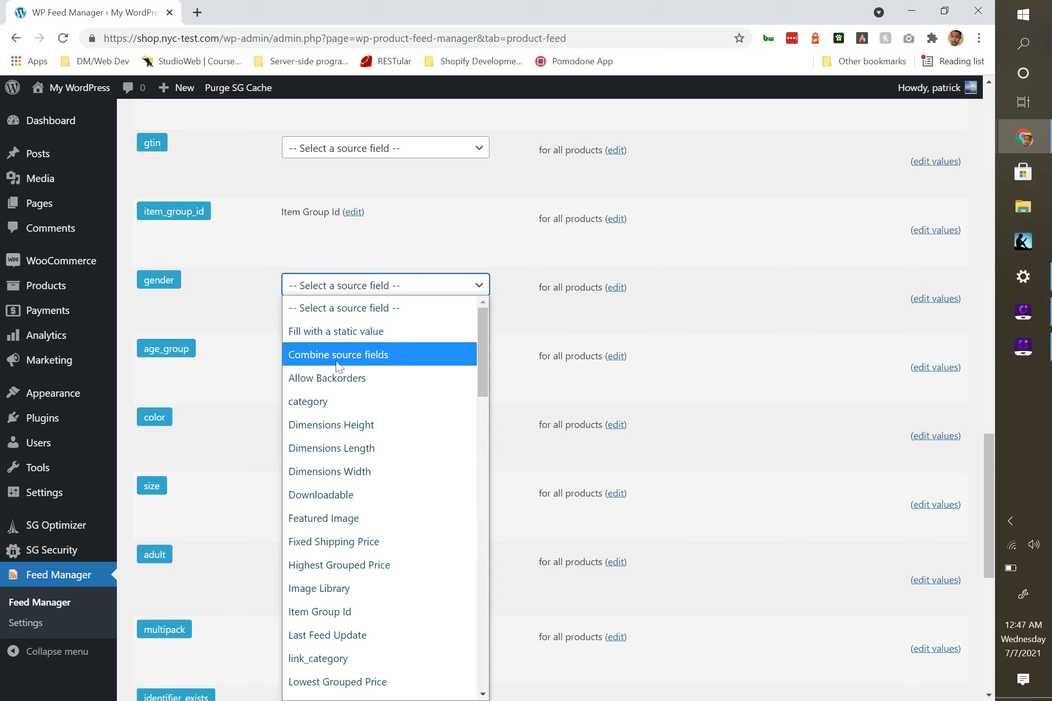
{"action": "left_click", "coordinate": [331, 336]}
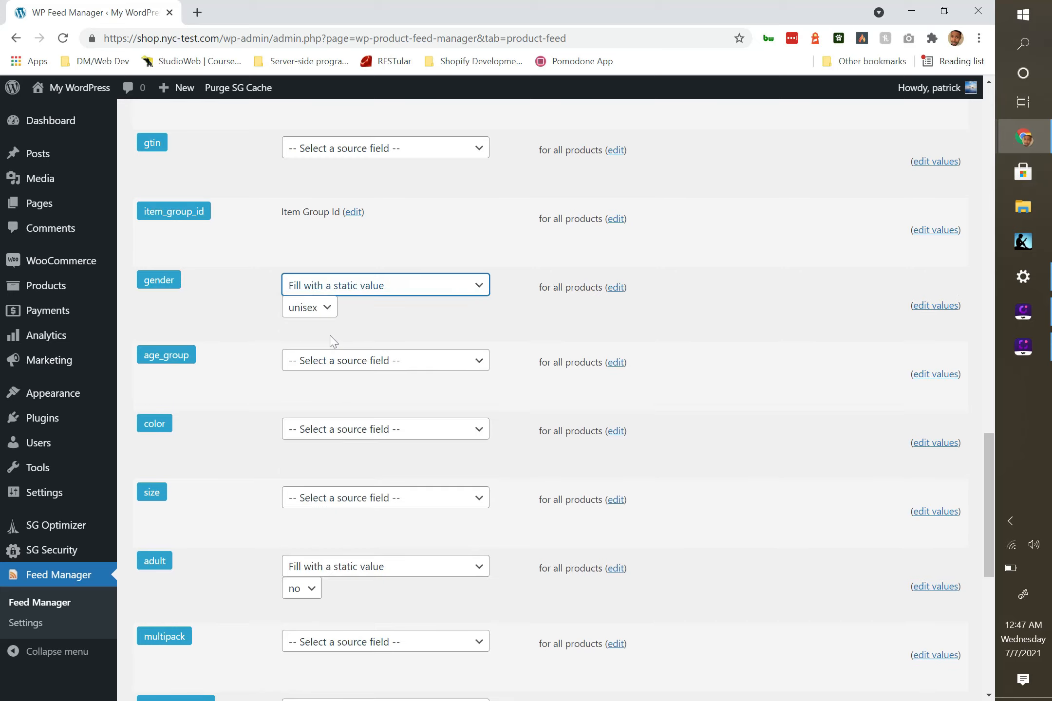
{"action": "left_click", "coordinate": [311, 312]}
{"action": "left_click", "coordinate": [312, 315]}
Fill the age_group attribute with the static value adult.
{"action": "scroll", "coordinate": [341, 317], "scroll_direction": "down", "scroll_amount": 1}
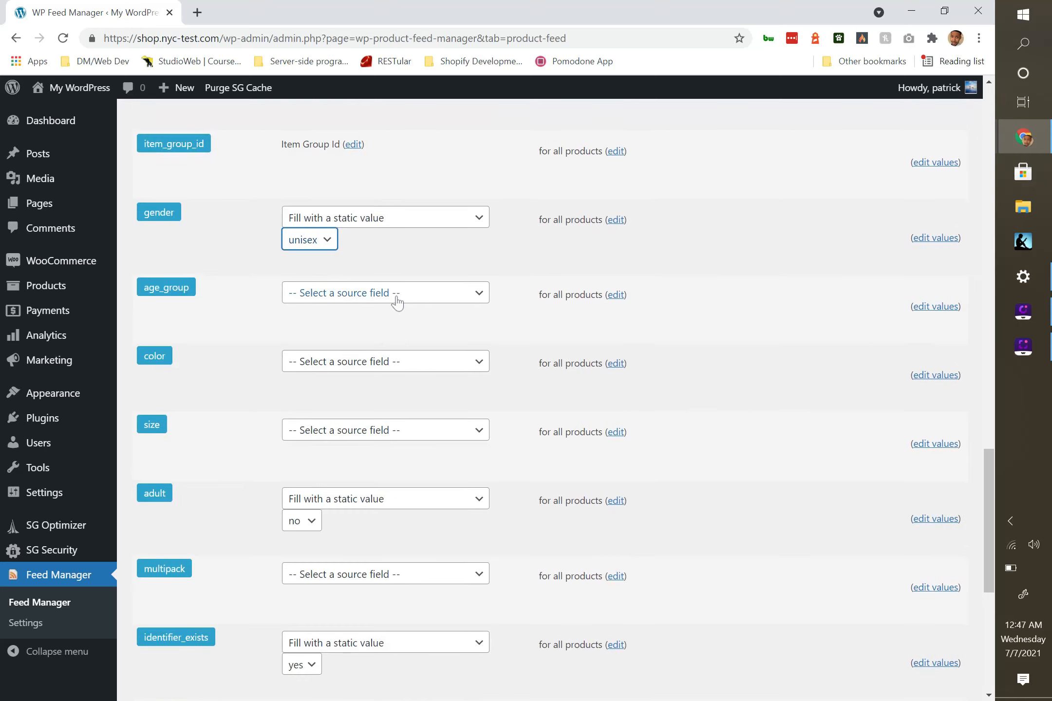
{"action": "left_click", "coordinate": [396, 295]}
{"action": "left_click", "coordinate": [372, 340]}
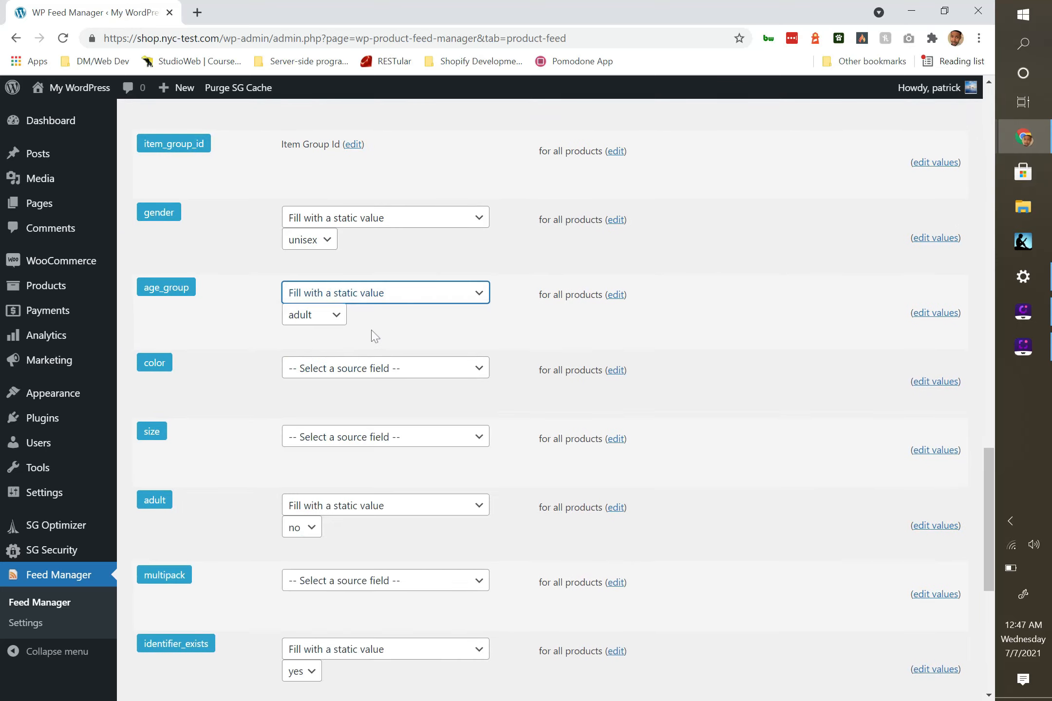
{"action": "left_click", "coordinate": [330, 316]}
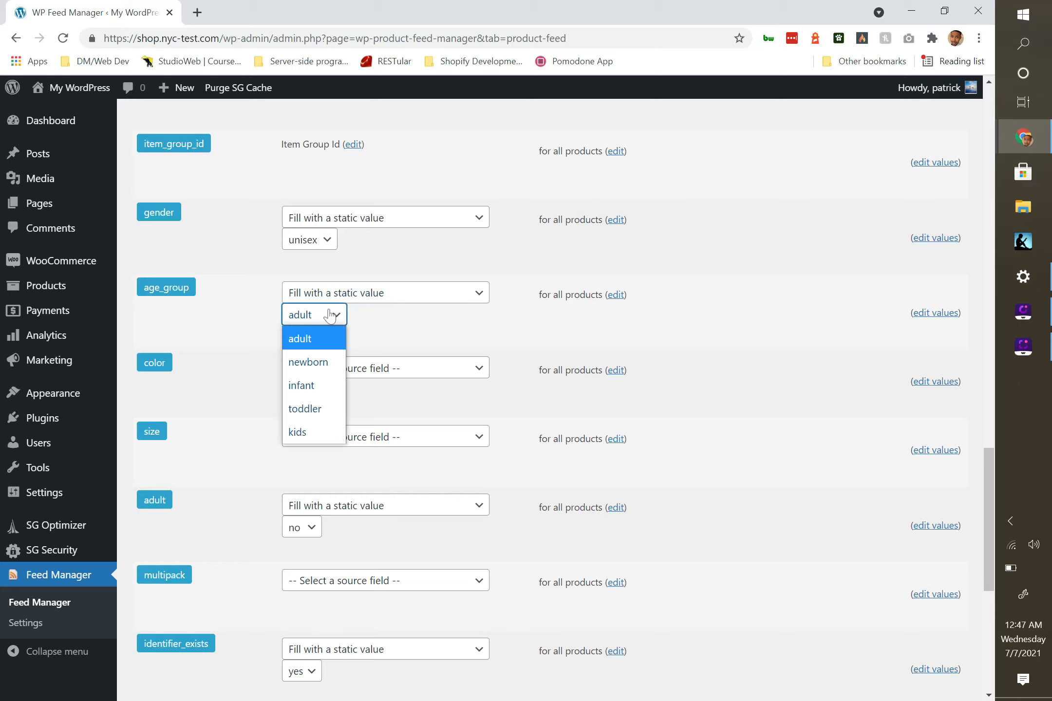
{"action": "left_click", "coordinate": [330, 315]}
Try filling the size attribute with the static value Medium.
{"action": "scroll", "coordinate": [266, 348], "scroll_direction": "down", "scroll_amount": 2}
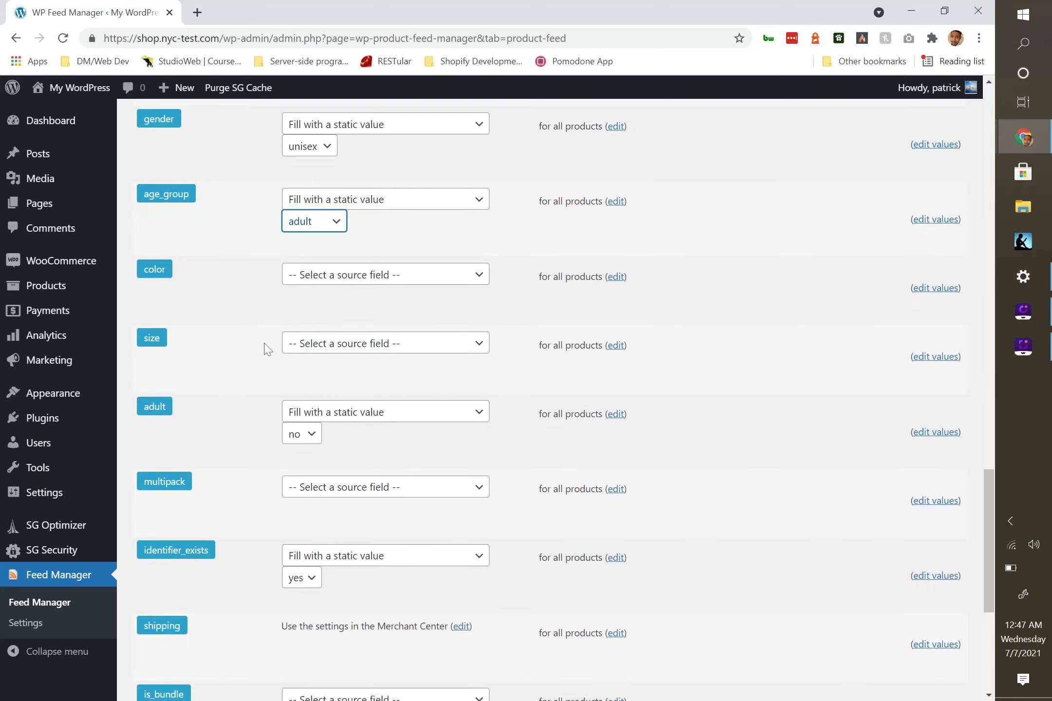
{"action": "left_click", "coordinate": [341, 351]}
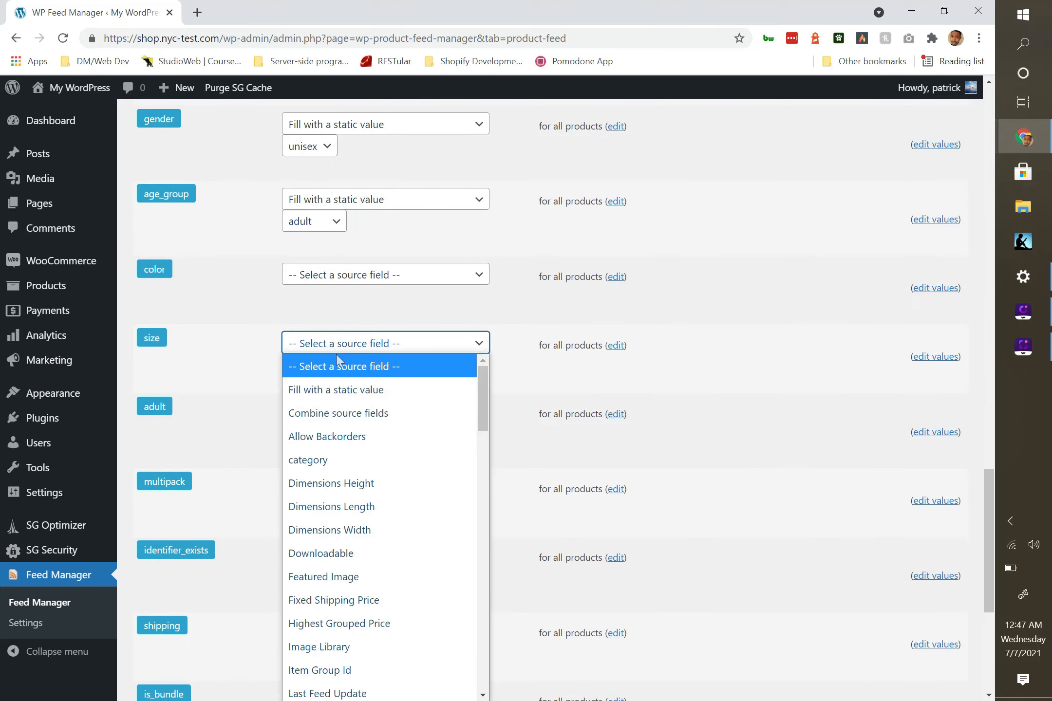
{"action": "left_click", "coordinate": [324, 390]}
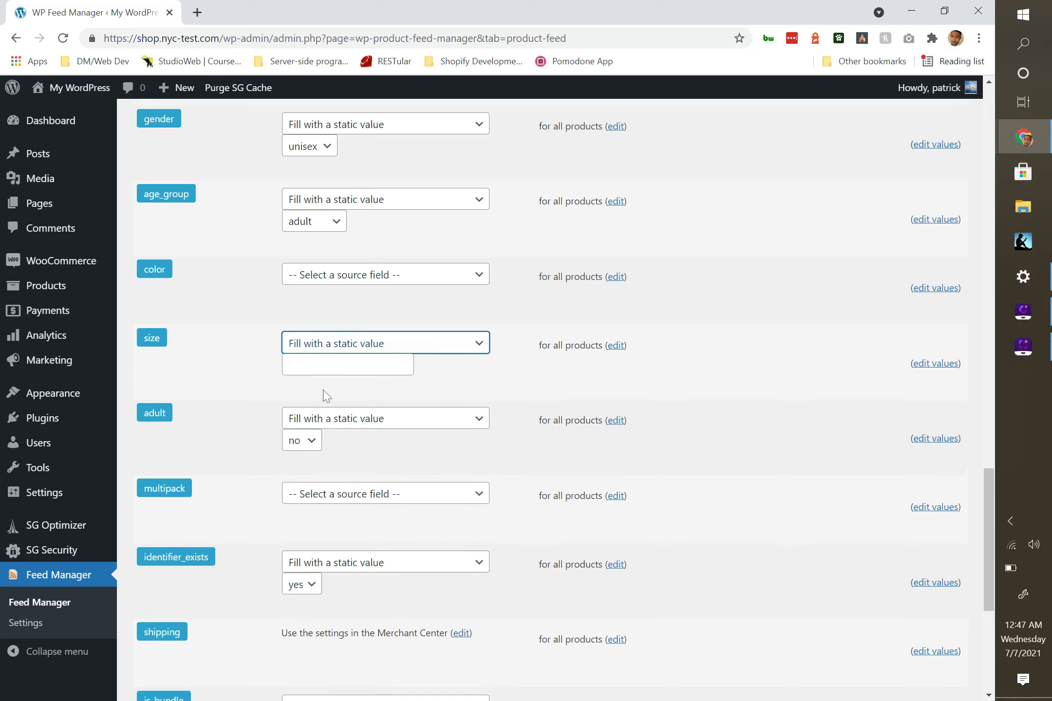
{"action": "left_click", "coordinate": [331, 358]}
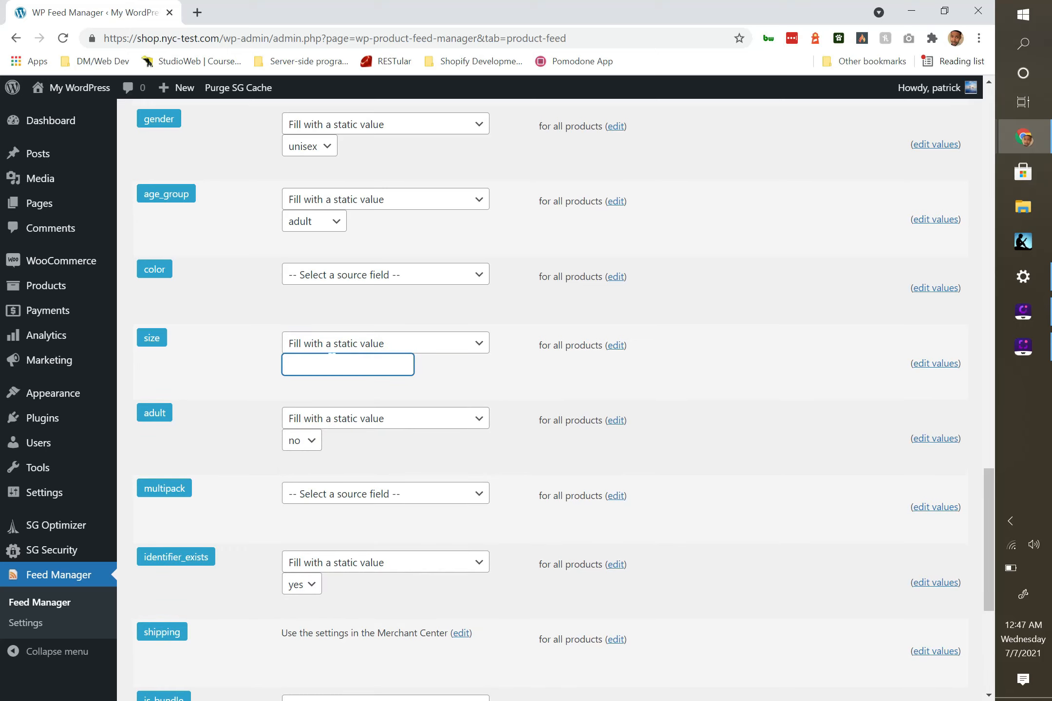
{"action": "key", "text": "Caps_Lock"}
{"action": "key", "text": "Caps_Lock"}
{"action": "type", "text": "m"}
{"action": "key", "text": "Caps_Lock"}
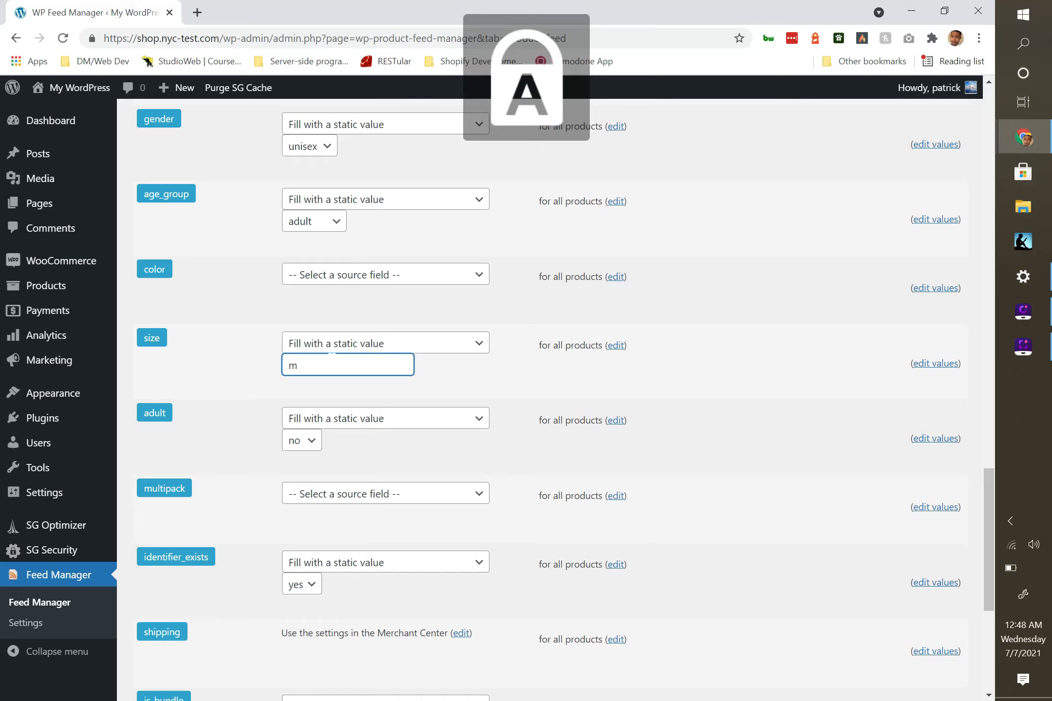
{"action": "key", "text": "BackSpace"}
{"action": "key", "text": "Caps_Lock"}
{"action": "key", "text": "Caps_Lock"}
{"action": "type", "text": "M"}
{"action": "key", "text": "Caps_Lock"}
{"action": "type", "text": "edium"}
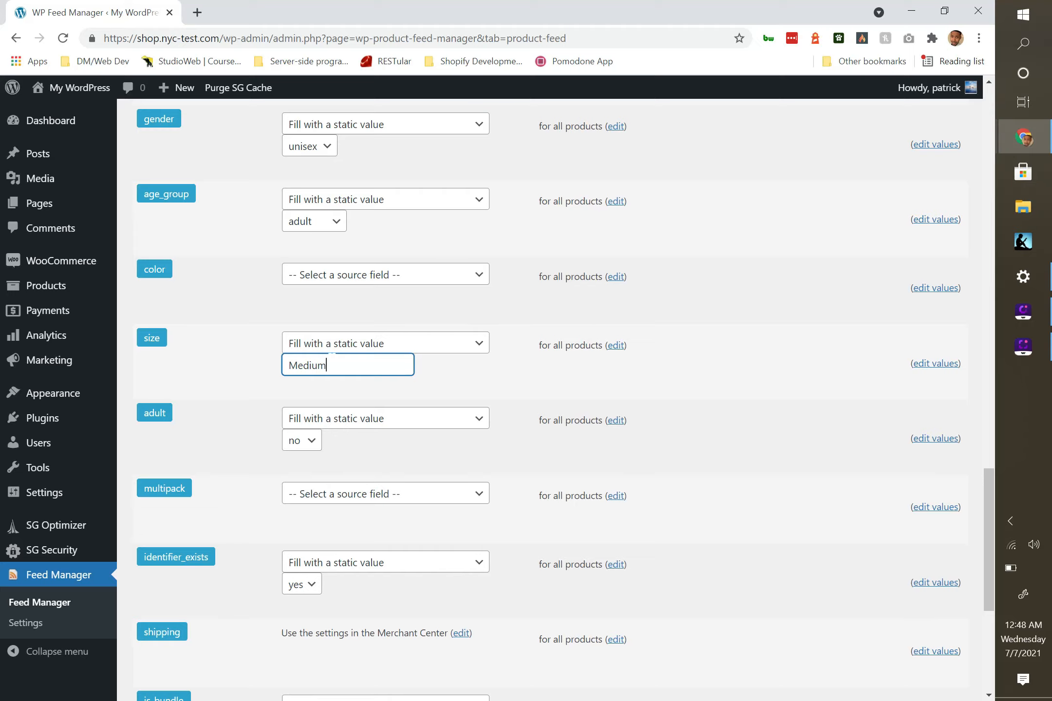
Clear the static size value and reset the size attribute to having no source field.
{"action": "key", "text": "BackSpace"}
{"action": "key", "text": "BackSpace"}
{"action": "key", "text": "BackSpace"}
{"action": "key", "text": "BackSpace"}
{"action": "key", "text": "BackSpace"}
{"action": "key", "text": "BackSpace"}
{"action": "left_click", "coordinate": [361, 345]}
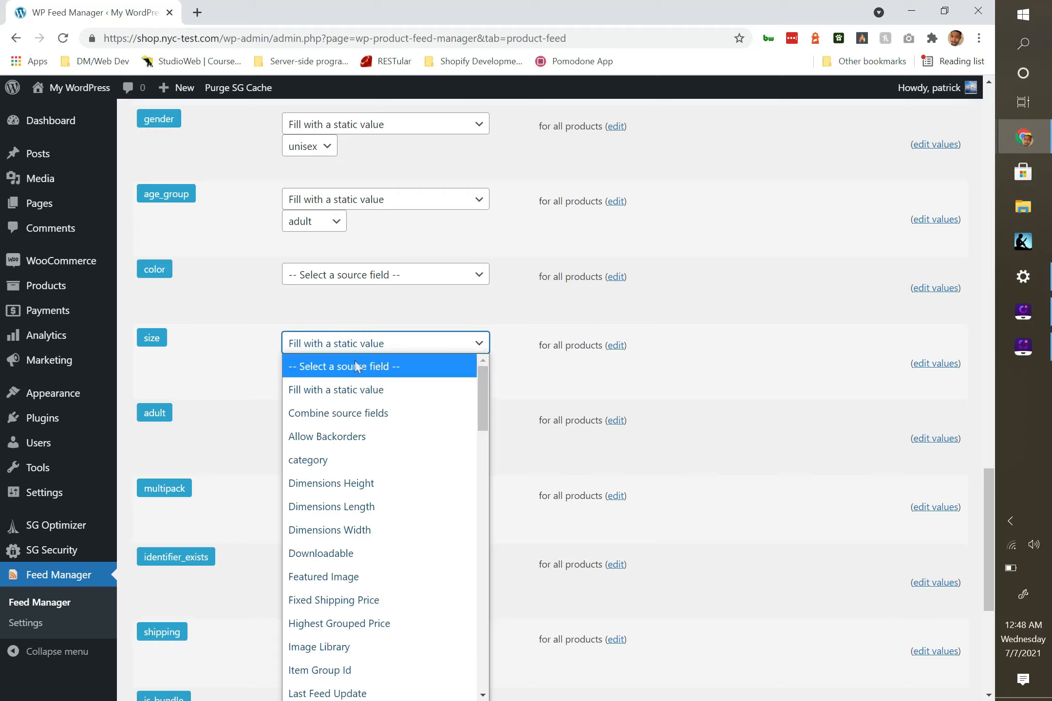
{"action": "left_click", "coordinate": [354, 363]}
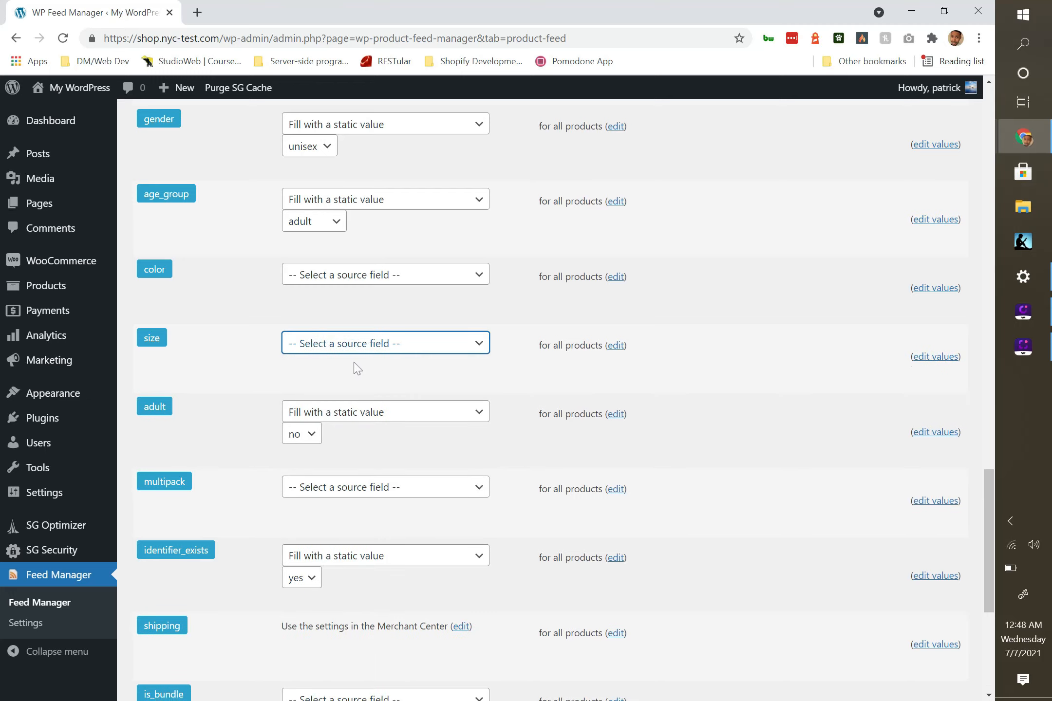
Set the static value of the adult attribute to yes.
{"action": "scroll", "coordinate": [295, 445], "scroll_direction": "down", "scroll_amount": 1}
{"action": "left_click", "coordinate": [309, 380]}
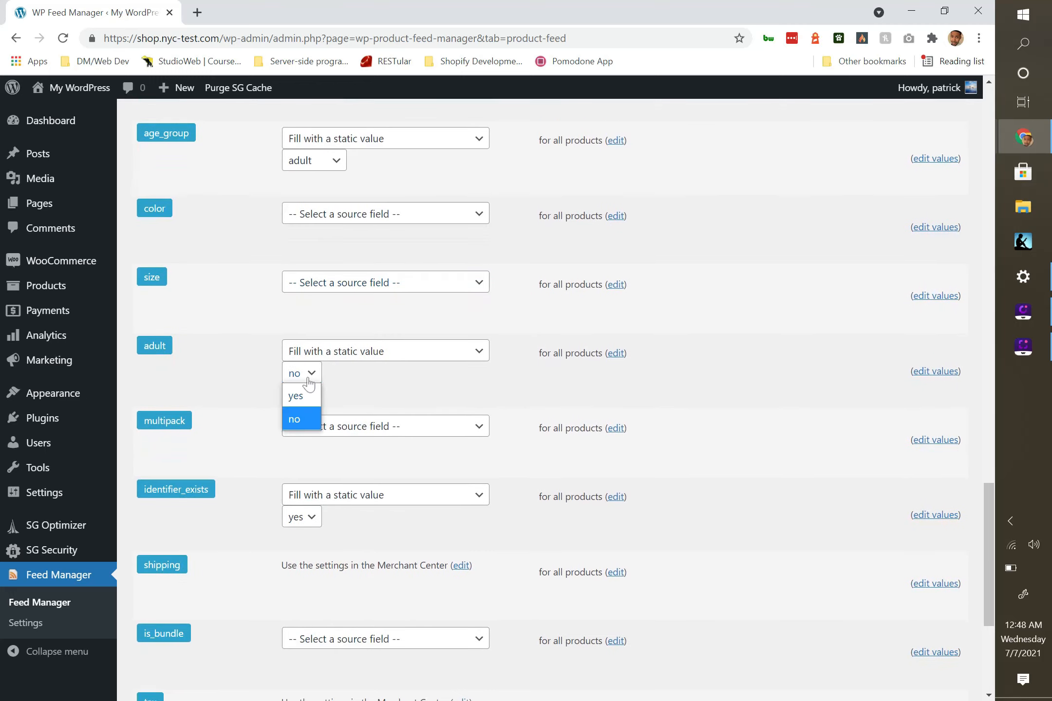
{"action": "left_click", "coordinate": [300, 397]}
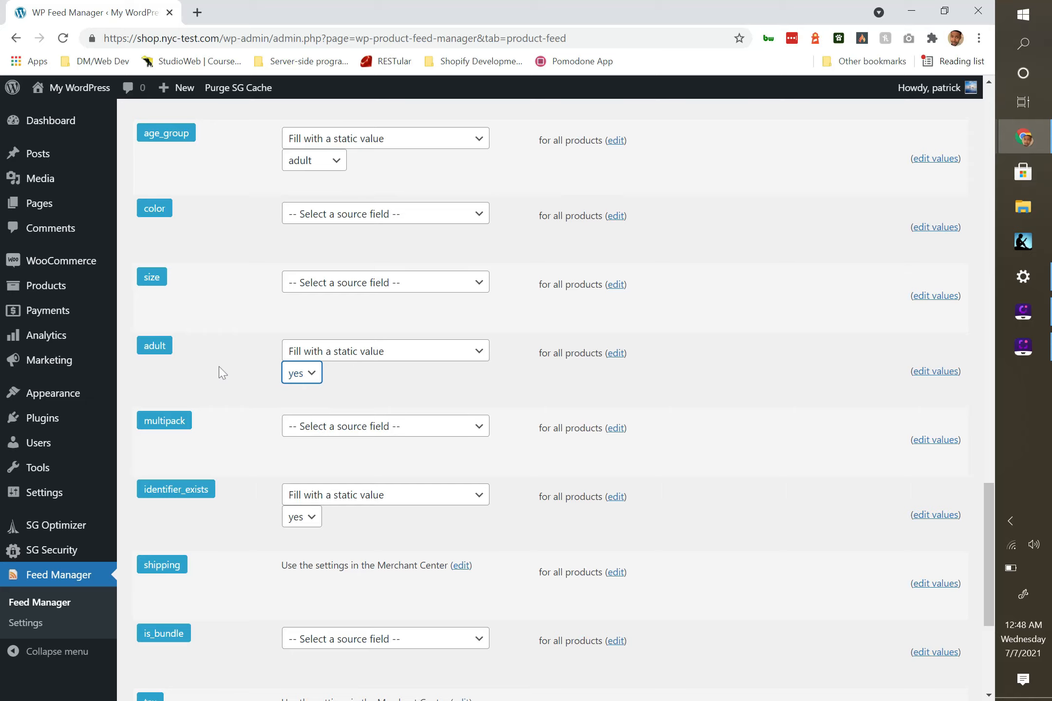
Review the attribute mappings, the feed's general settings and category mapping, and the choice of optional attributes.
{"action": "scroll", "coordinate": [222, 373], "scroll_direction": "down", "scroll_amount": 3}
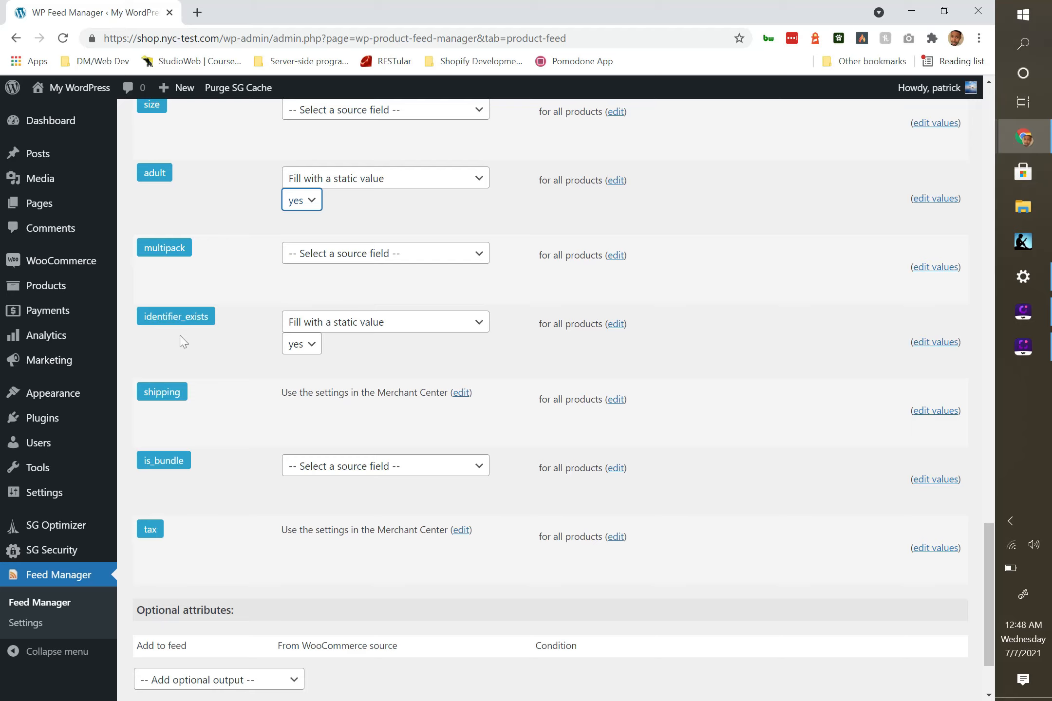
{"action": "scroll", "coordinate": [197, 215], "scroll_direction": "up", "scroll_amount": 4}
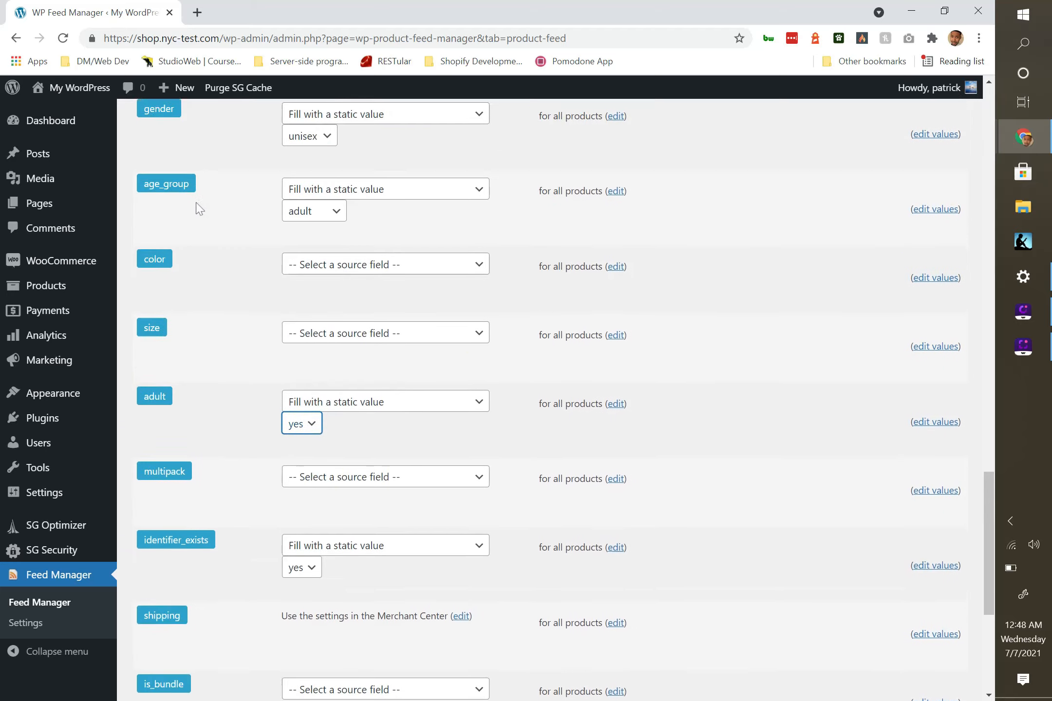
{"action": "scroll", "coordinate": [199, 209], "scroll_direction": "up", "scroll_amount": 1}
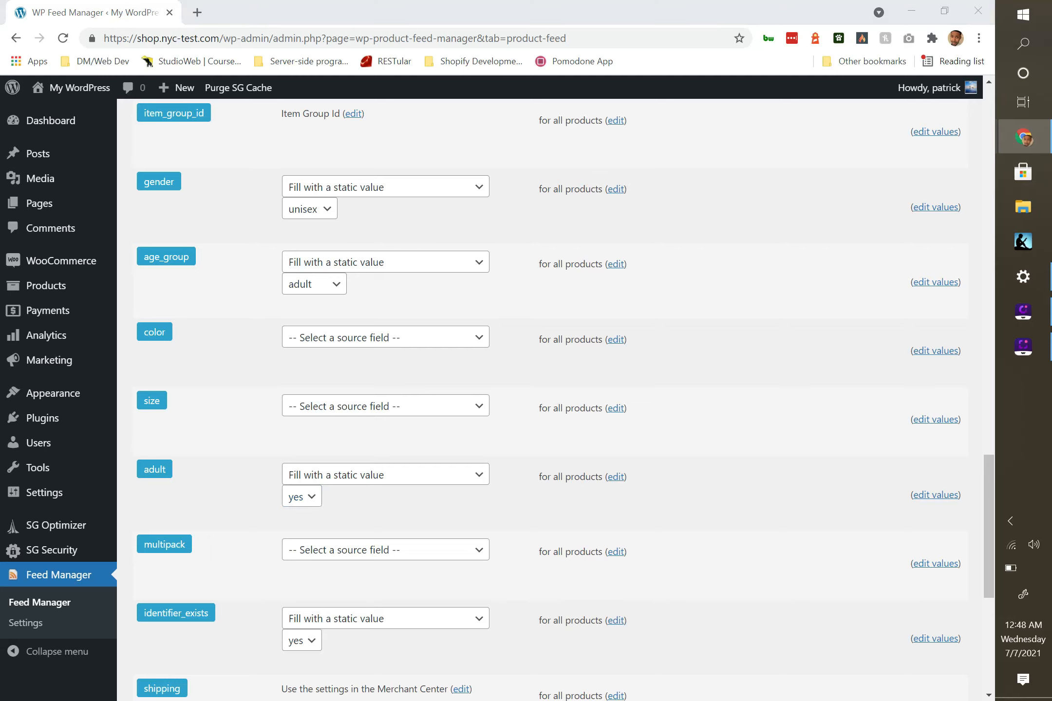
{"action": "scroll", "coordinate": [712, 482], "scroll_direction": "down", "scroll_amount": 6}
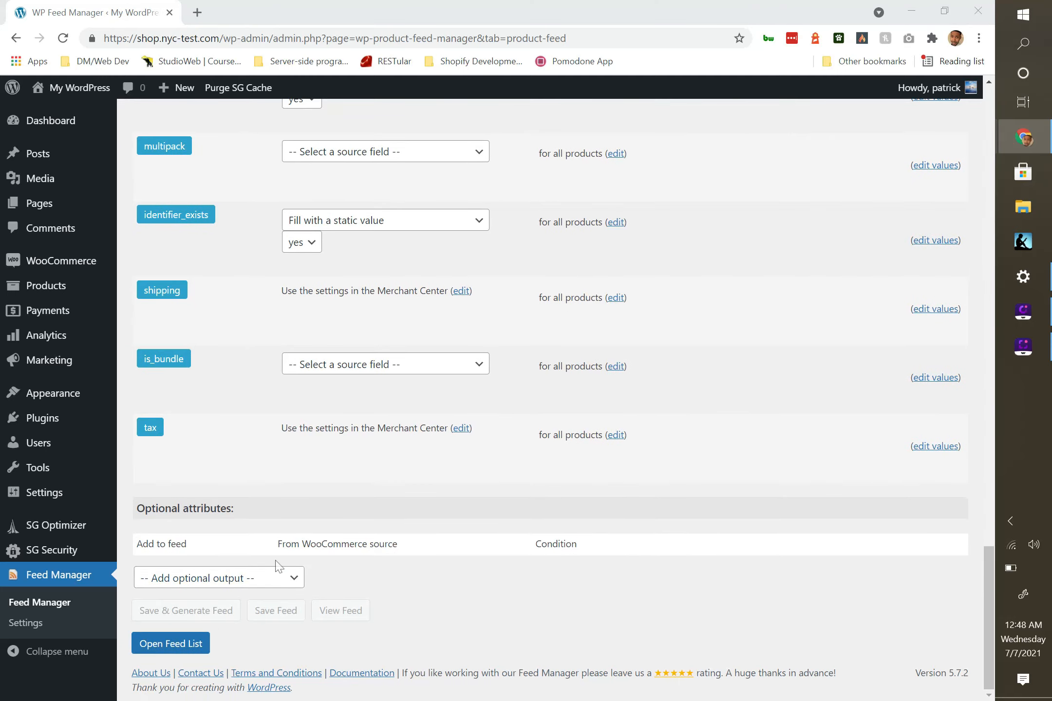
{"action": "scroll", "coordinate": [276, 565], "scroll_direction": "up", "scroll_amount": 1}
{"action": "scroll", "coordinate": [277, 565], "scroll_direction": "up", "scroll_amount": 20}
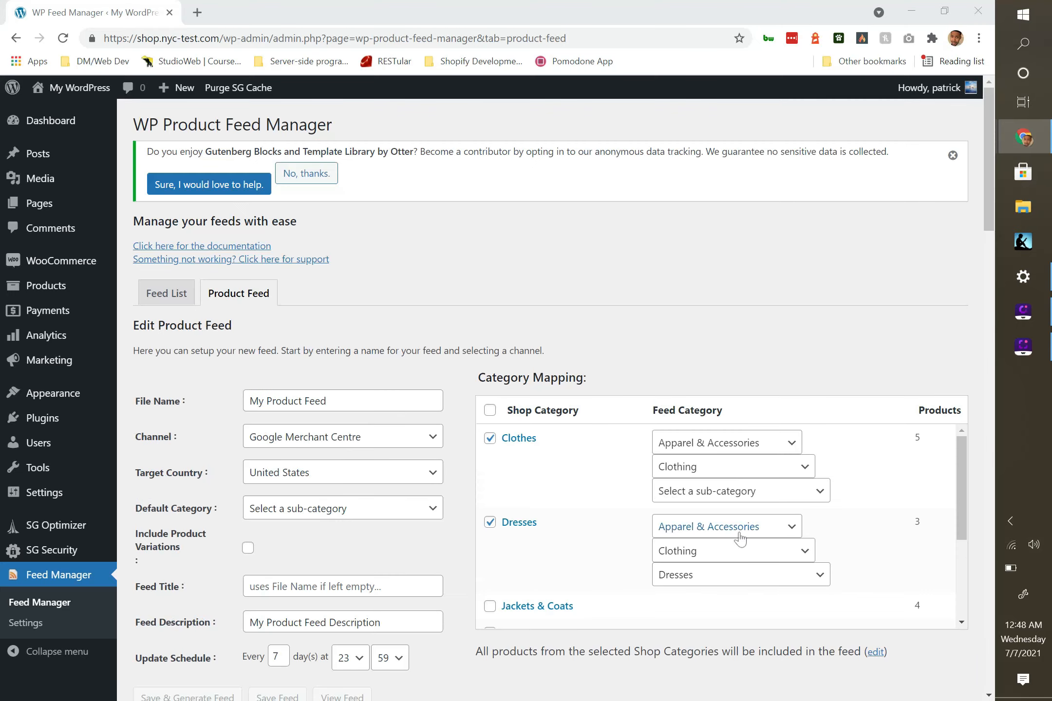
{"action": "scroll", "coordinate": [250, 449], "scroll_direction": "down", "scroll_amount": 3}
{"action": "scroll", "coordinate": [251, 449], "scroll_direction": "down", "scroll_amount": 8}
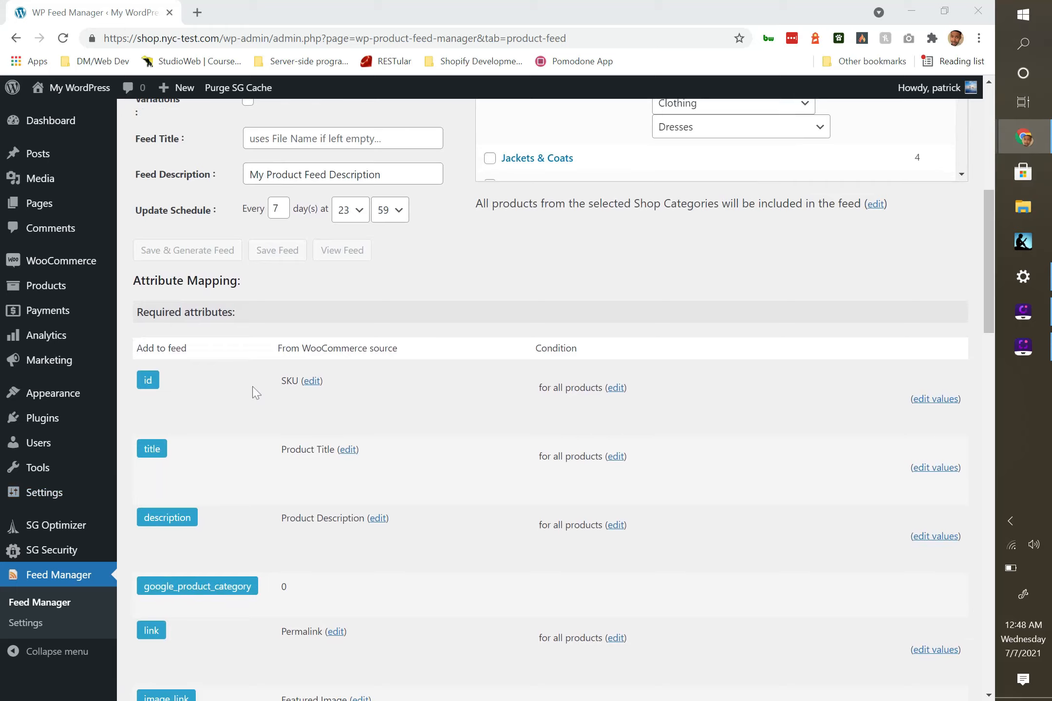
{"action": "scroll", "coordinate": [253, 392], "scroll_direction": "up", "scroll_amount": 11}
{"action": "scroll", "coordinate": [253, 392], "scroll_direction": "down", "scroll_amount": 20}
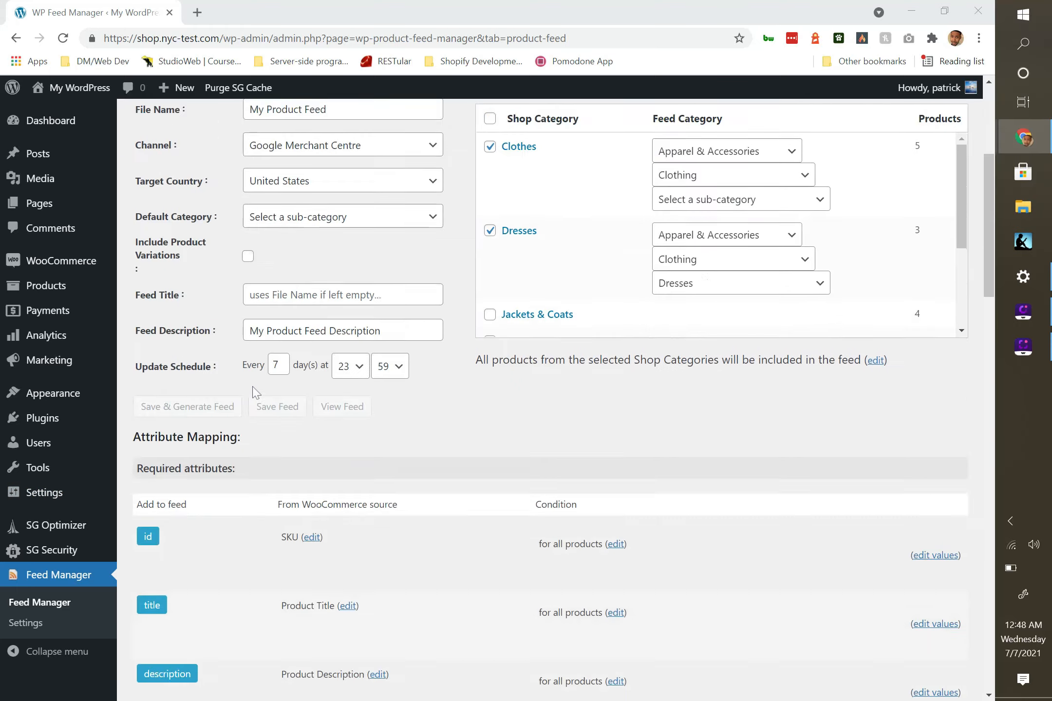
{"action": "scroll", "coordinate": [254, 392], "scroll_direction": "down", "scroll_amount": 20}
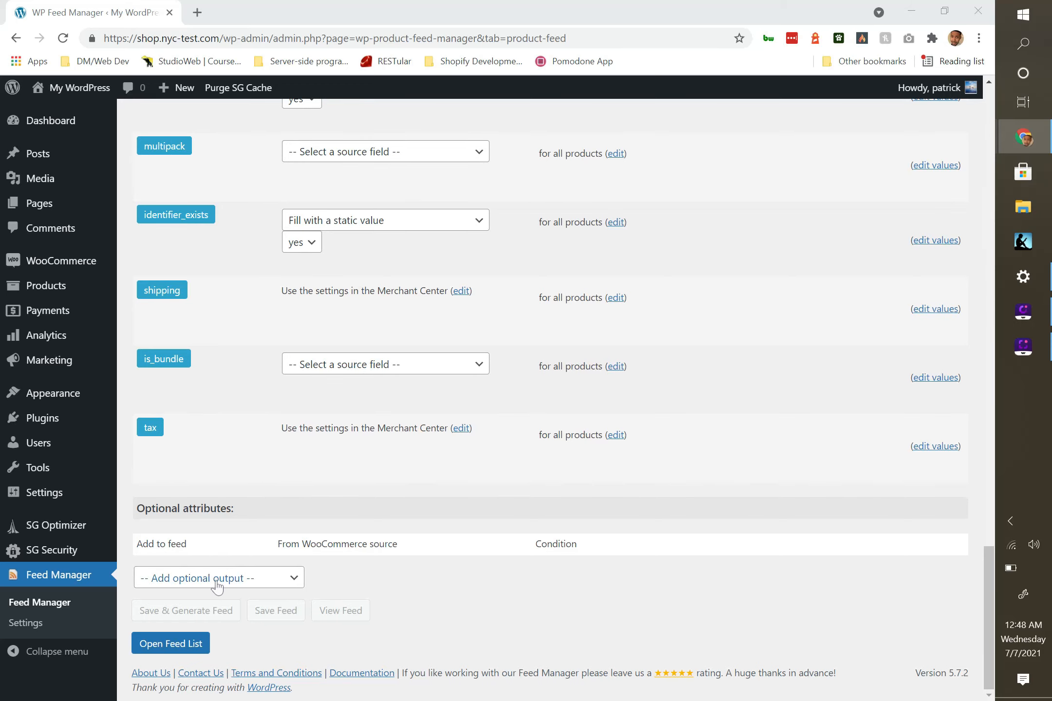
{"action": "left_click", "coordinate": [216, 586]}
{"action": "left_click", "coordinate": [293, 578]}
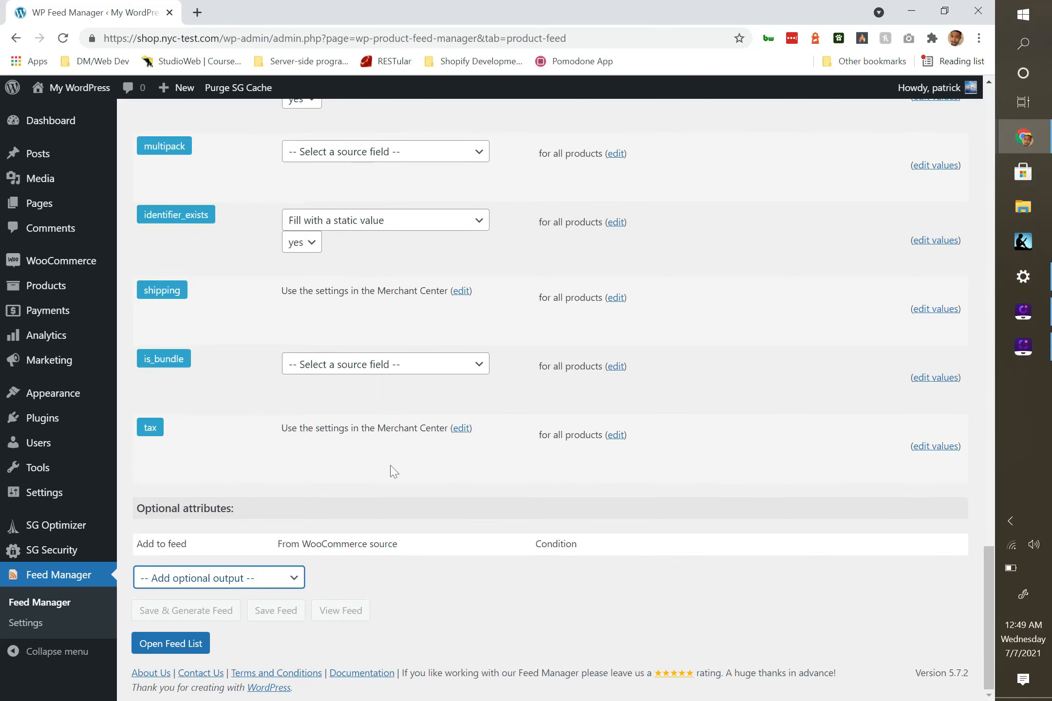
Set the feed's default category to Apparel & Accessories, and save and generate the feed.
{"action": "scroll", "coordinate": [829, 455], "scroll_direction": "up", "scroll_amount": 20}
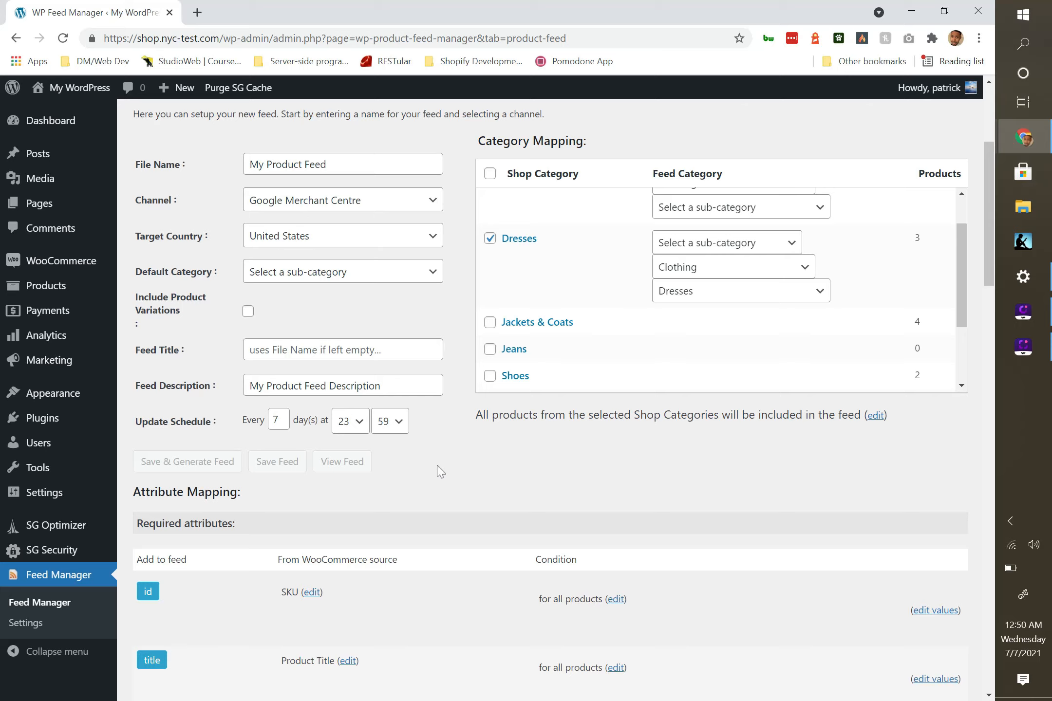
{"action": "scroll", "coordinate": [336, 344], "scroll_direction": "up", "scroll_amount": 2}
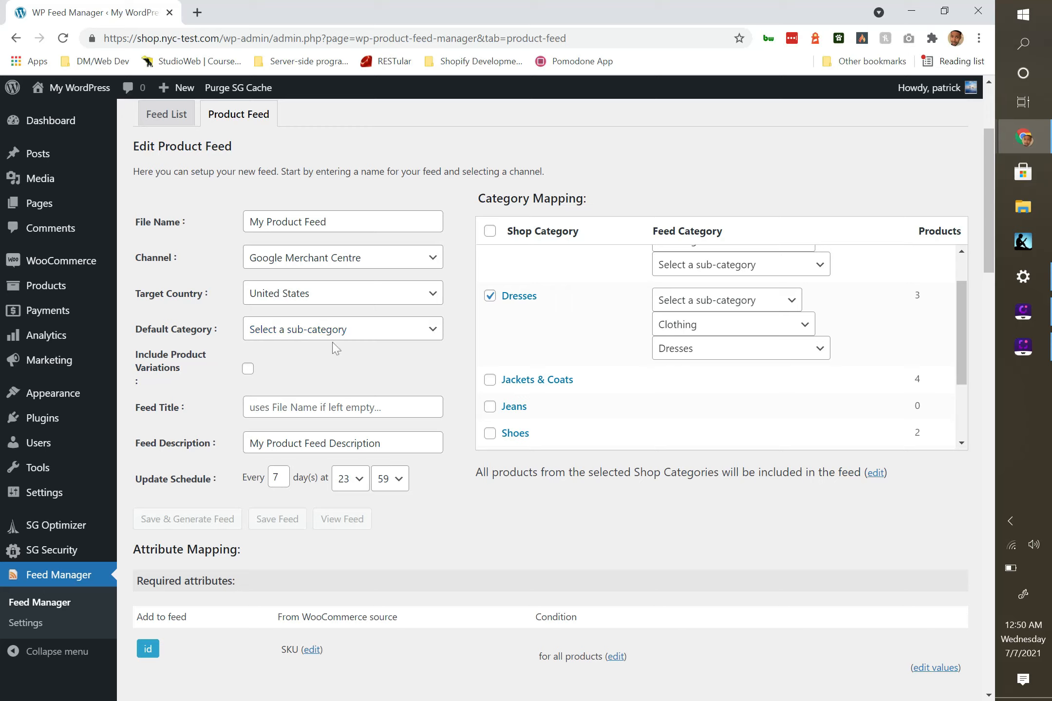
{"action": "scroll", "coordinate": [371, 382], "scroll_direction": "up", "scroll_amount": 2}
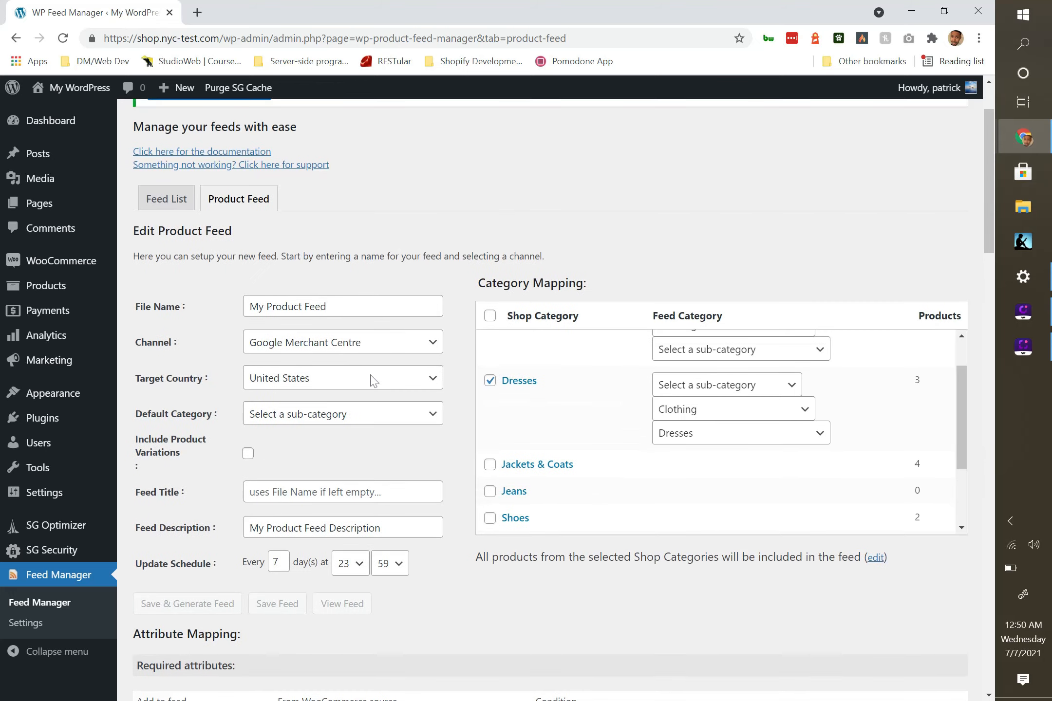
{"action": "scroll", "coordinate": [613, 390], "scroll_direction": "up", "scroll_amount": 2}
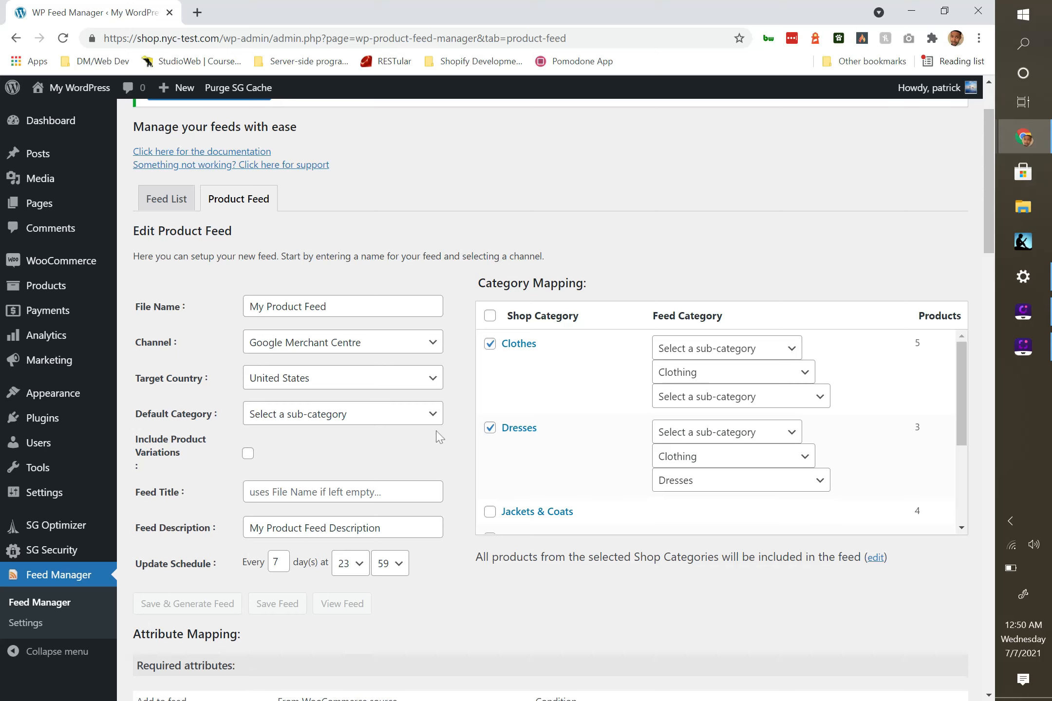
{"action": "left_click", "coordinate": [376, 419]}
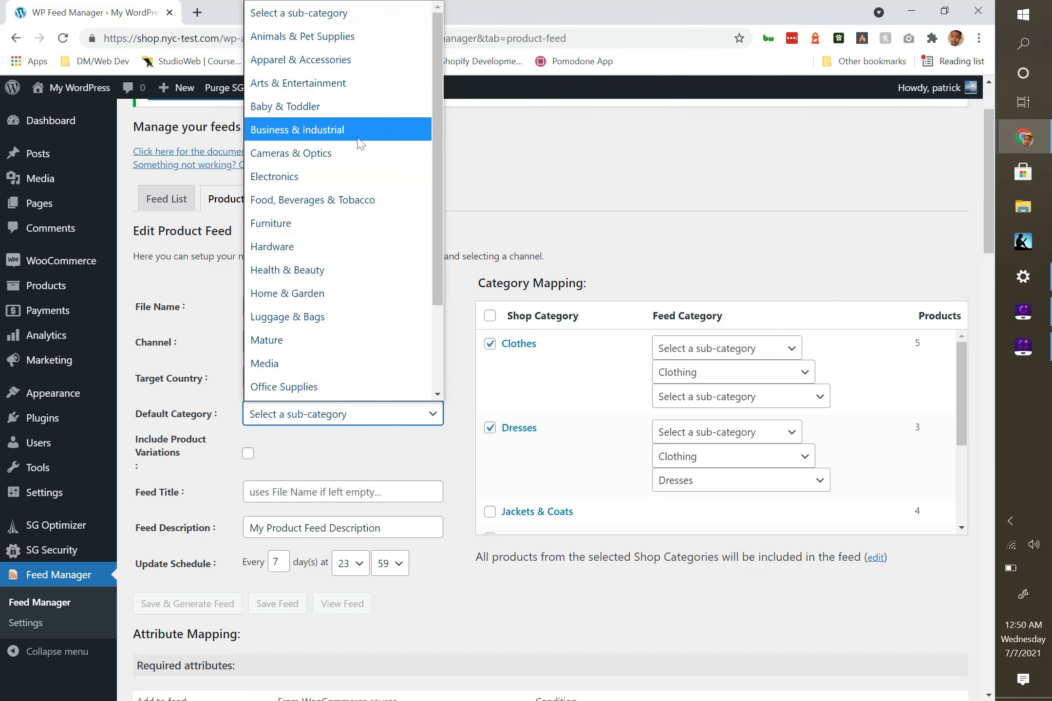
{"action": "left_click", "coordinate": [334, 59]}
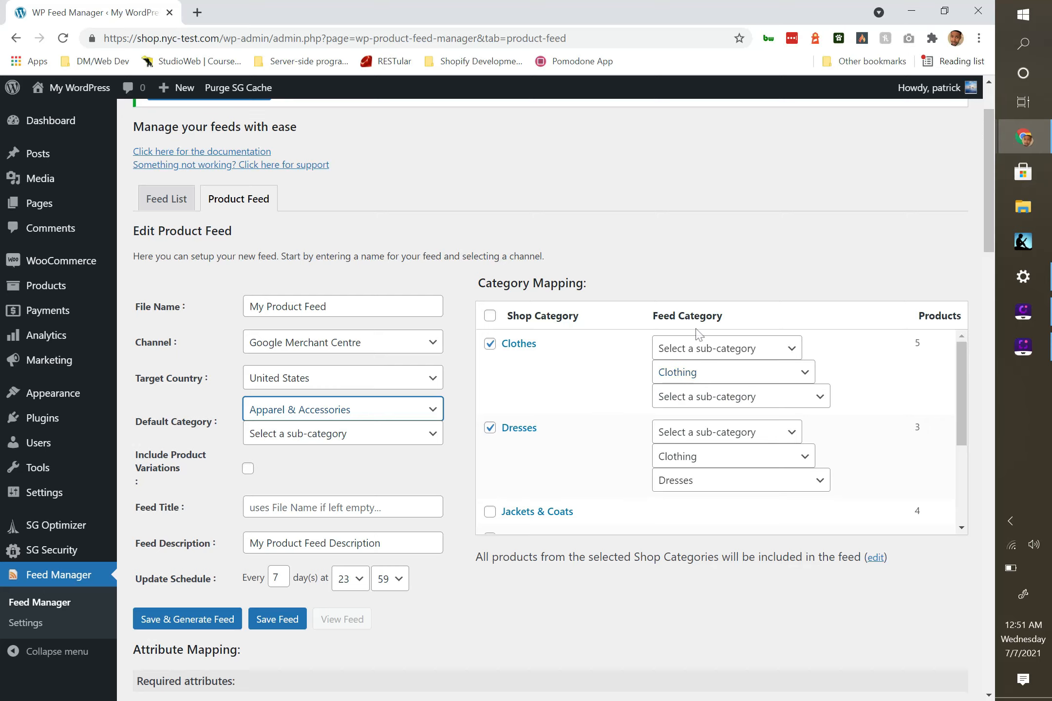
{"action": "left_click", "coordinate": [196, 620]}
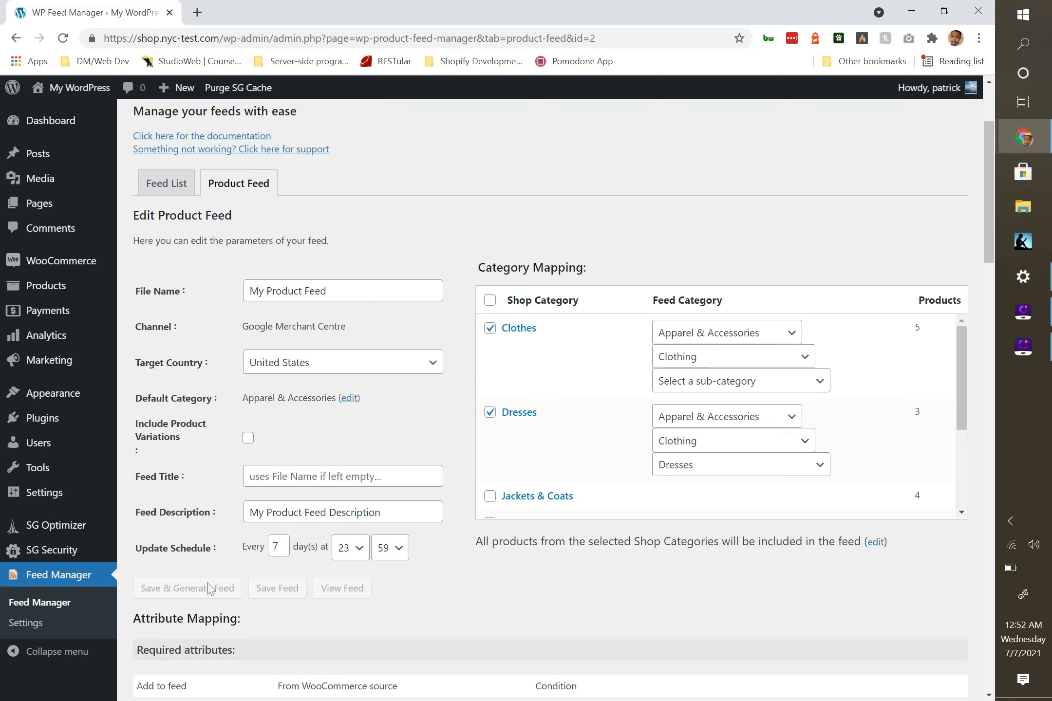
View My Product Feed from the feed list and examine the item entries in its XML file.
{"action": "left_click", "coordinate": [47, 578]}
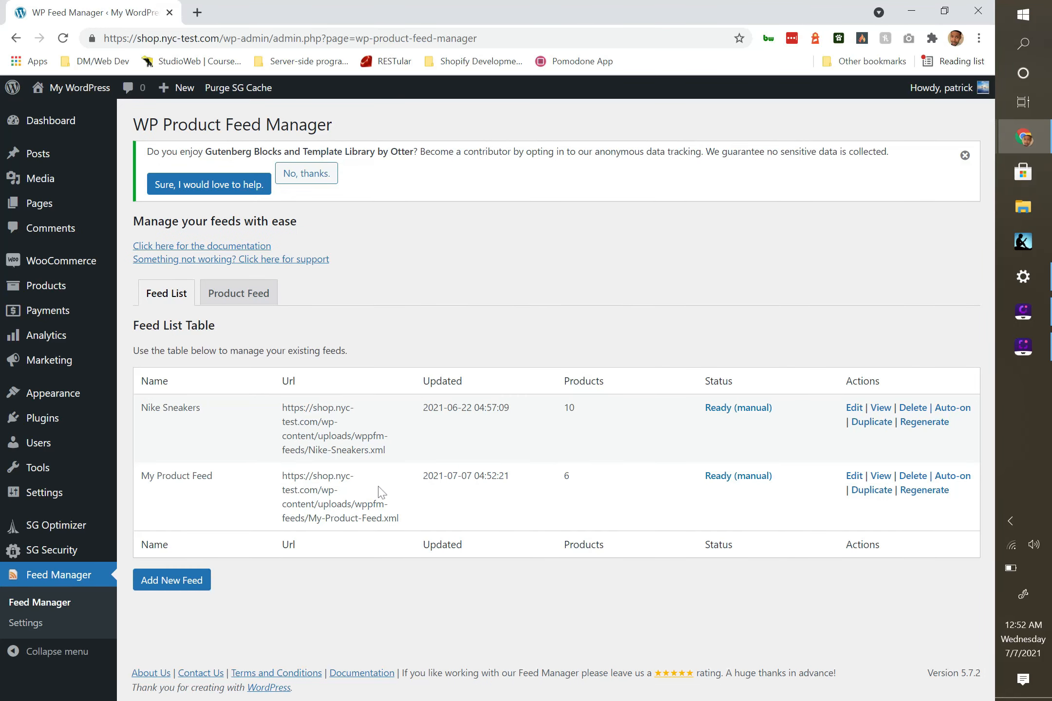
{"action": "left_click", "coordinate": [881, 478]}
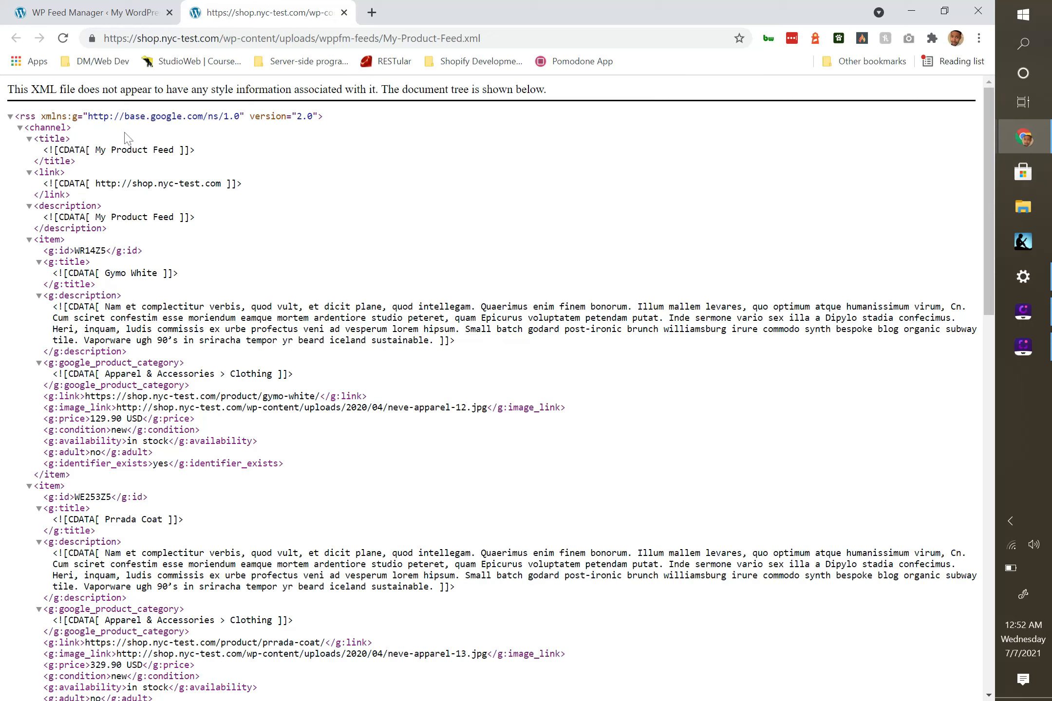
{"action": "left_click_drag", "start_coordinate": [15, 116], "coordinate": [311, 698]}
{"action": "scroll", "coordinate": [254, 476], "scroll_direction": "up", "scroll_amount": 7}
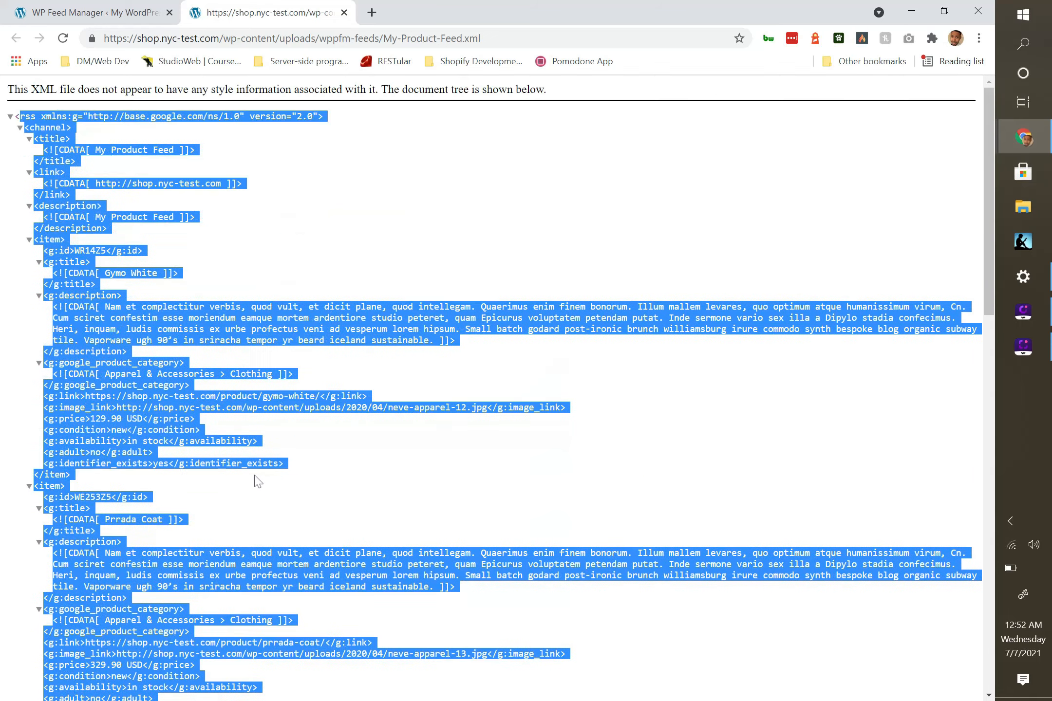
{"action": "left_click", "coordinate": [208, 279]}
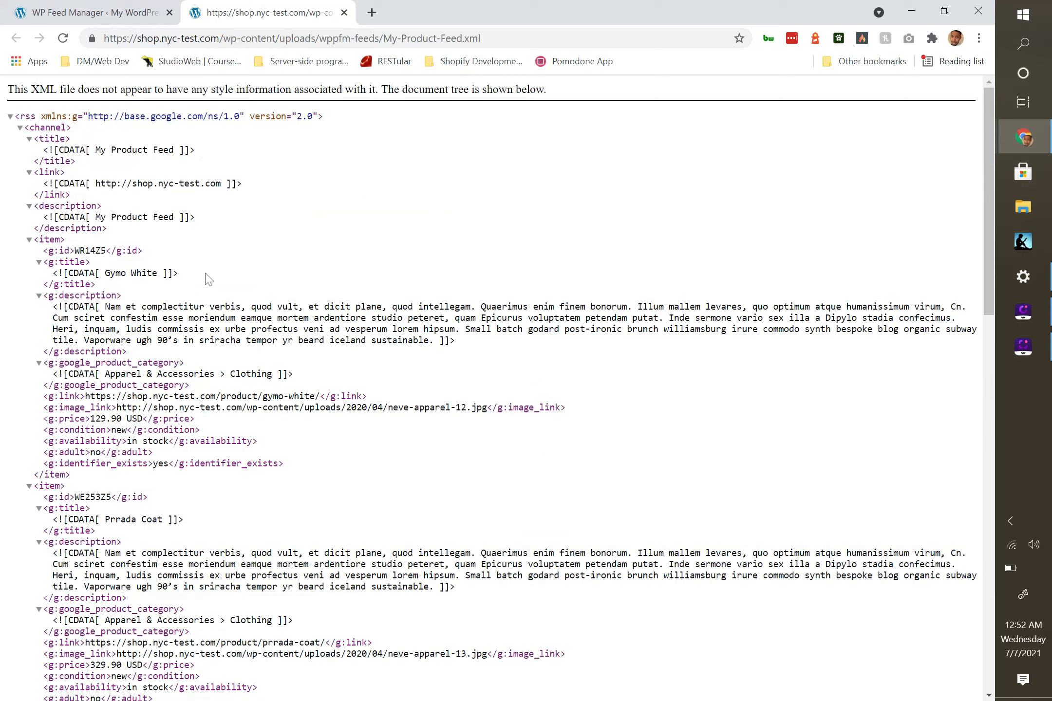